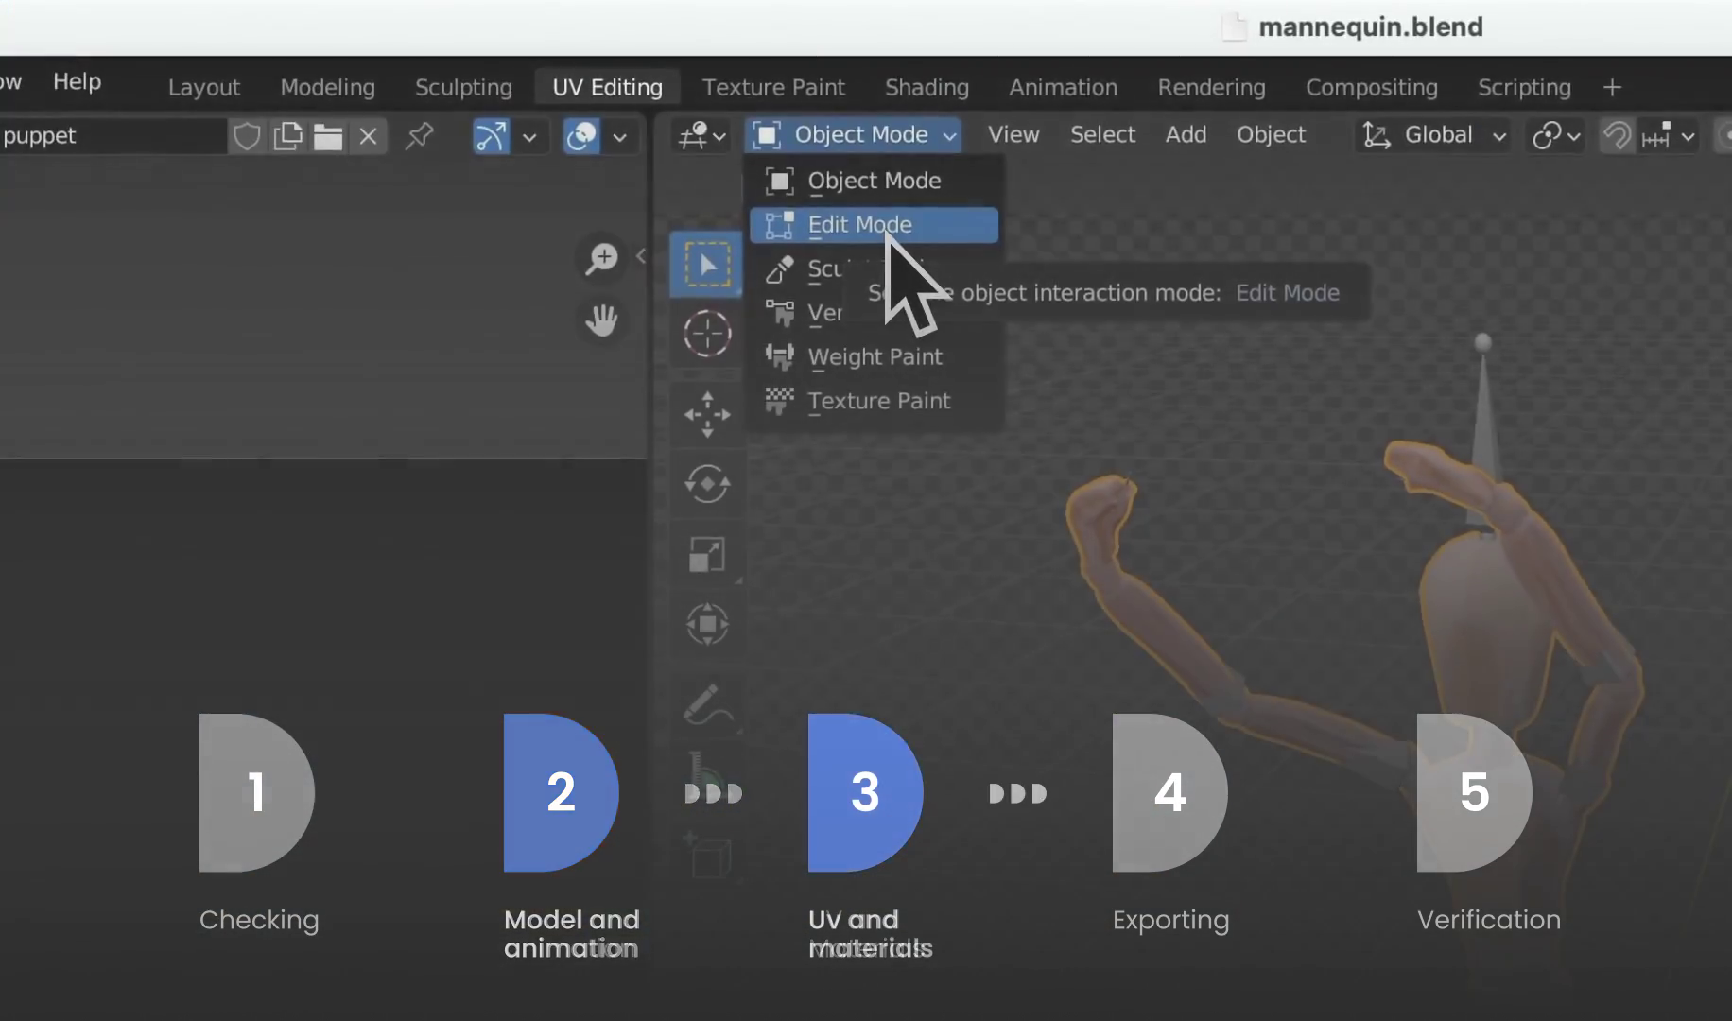
- Preview UV Edit Mode and the glTF Materials/Armature export options, then load mannequin.glb into three.js
click(616, 99)
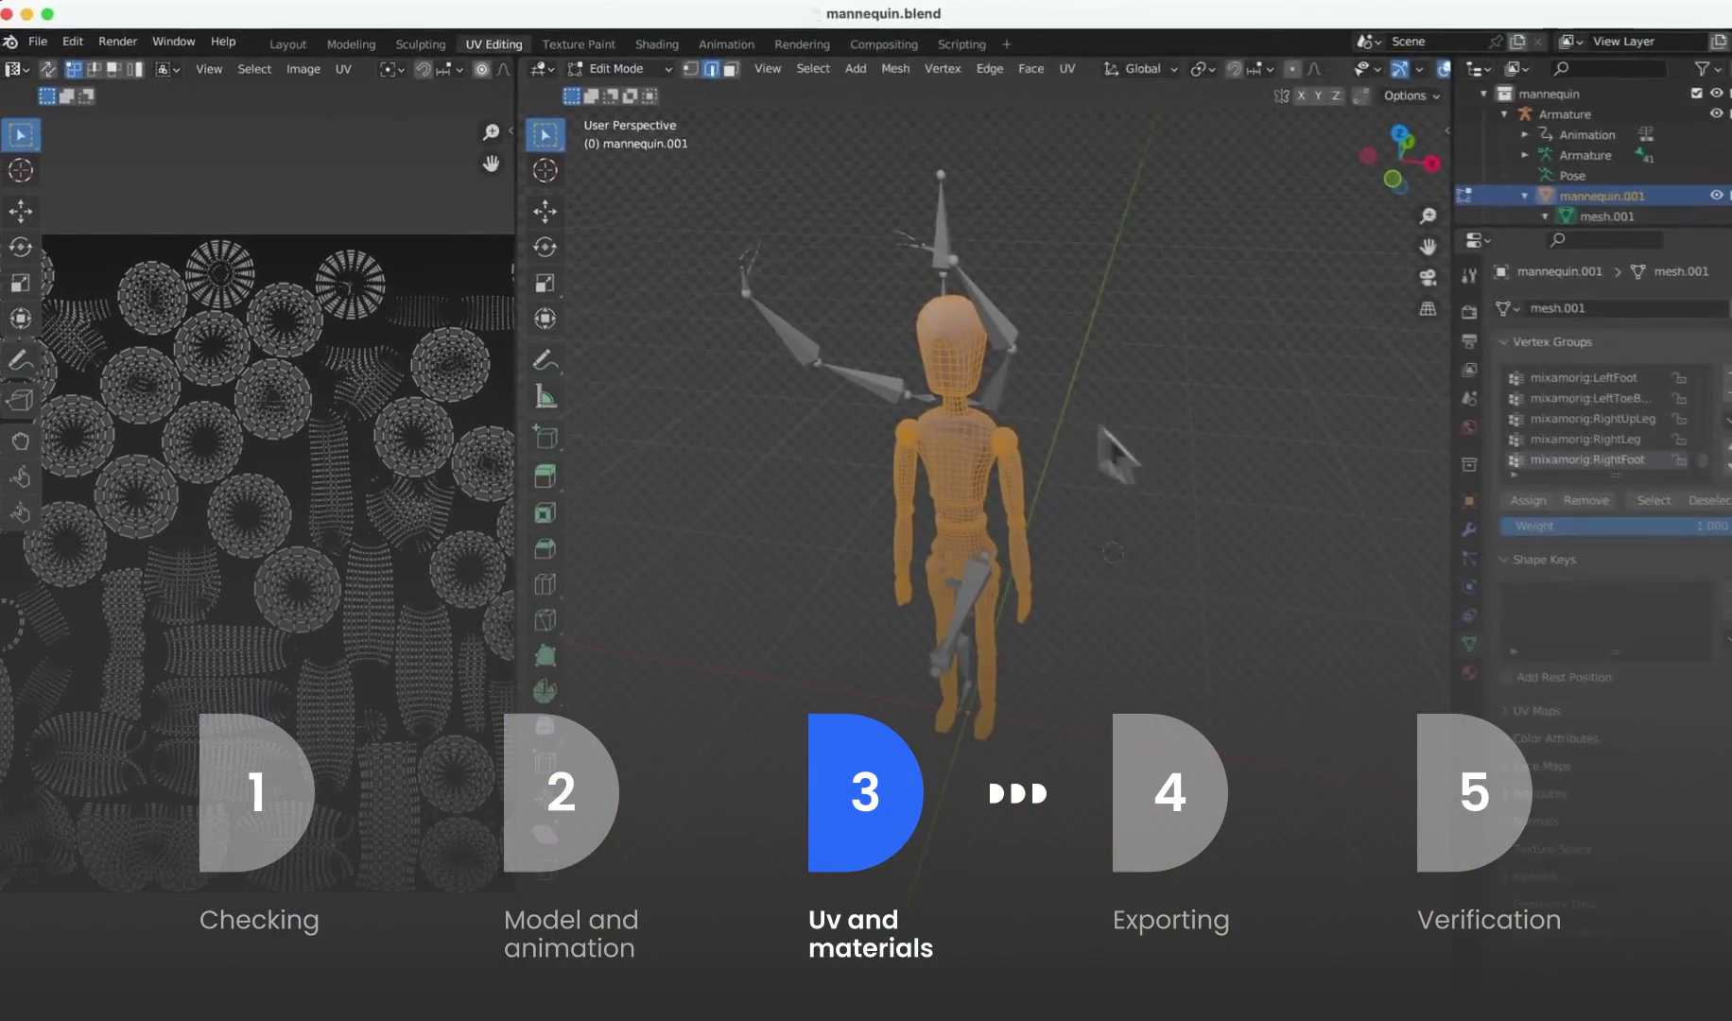
drag(511, 299, 805, 317)
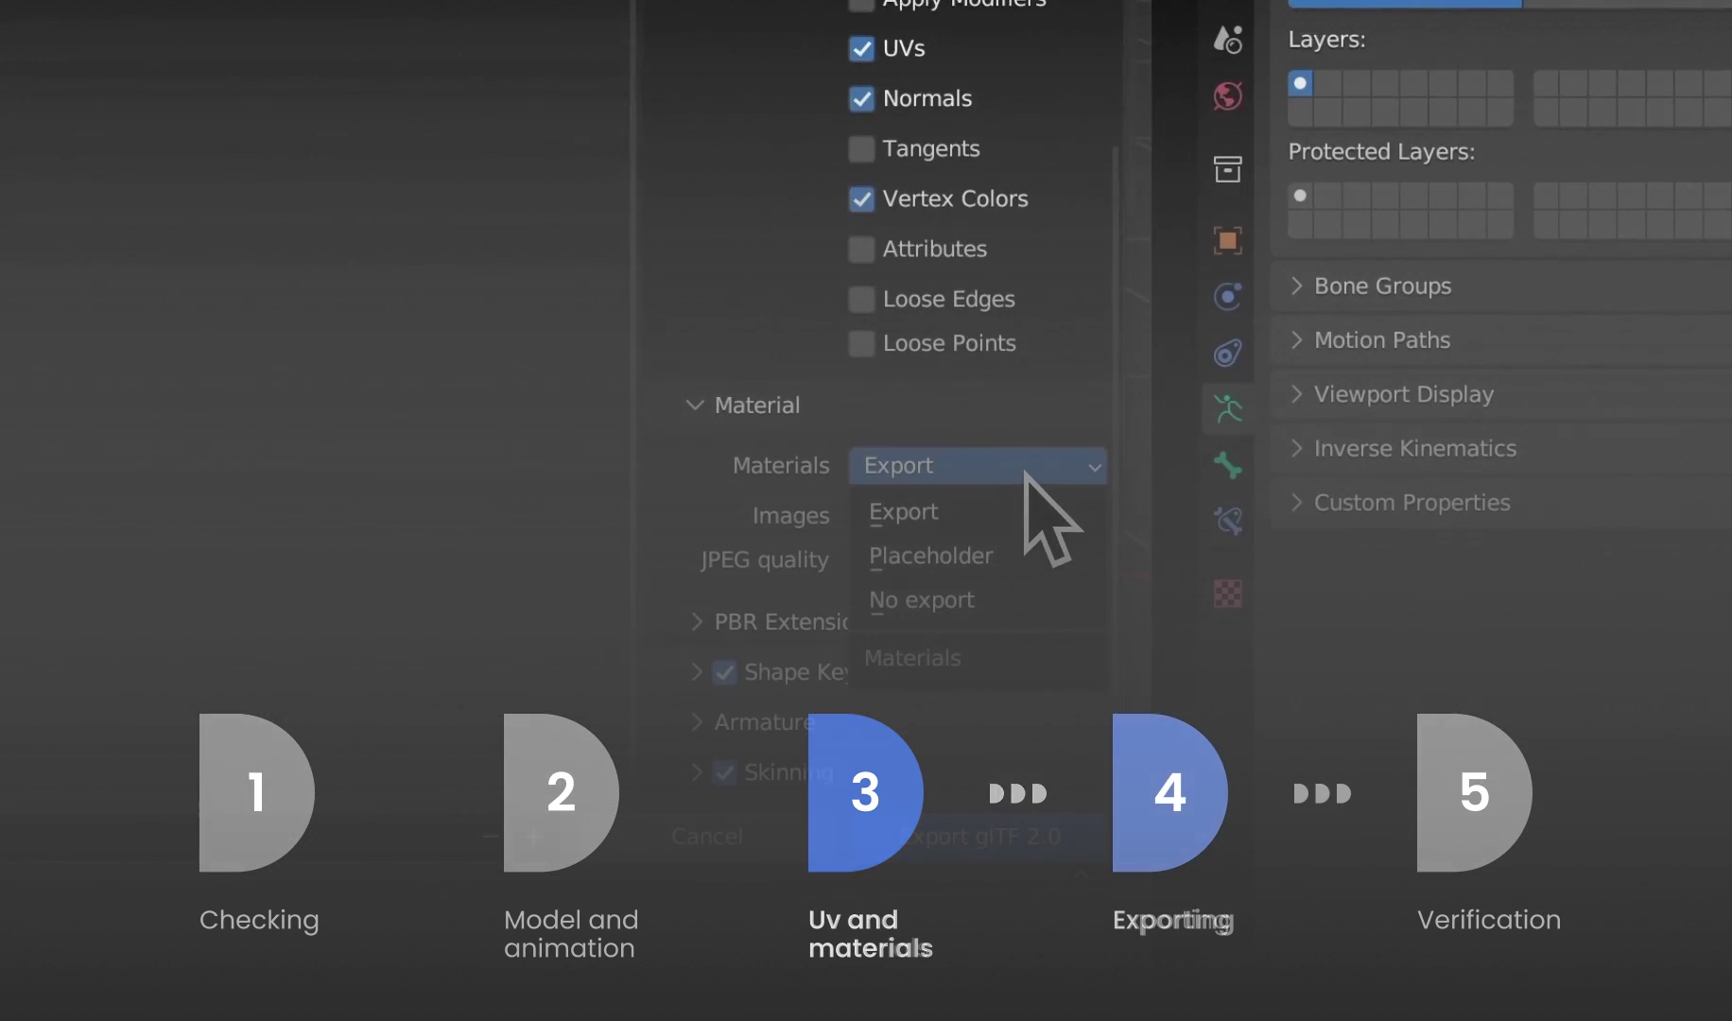
click(1027, 496)
scroll(784, 567, down, 3)
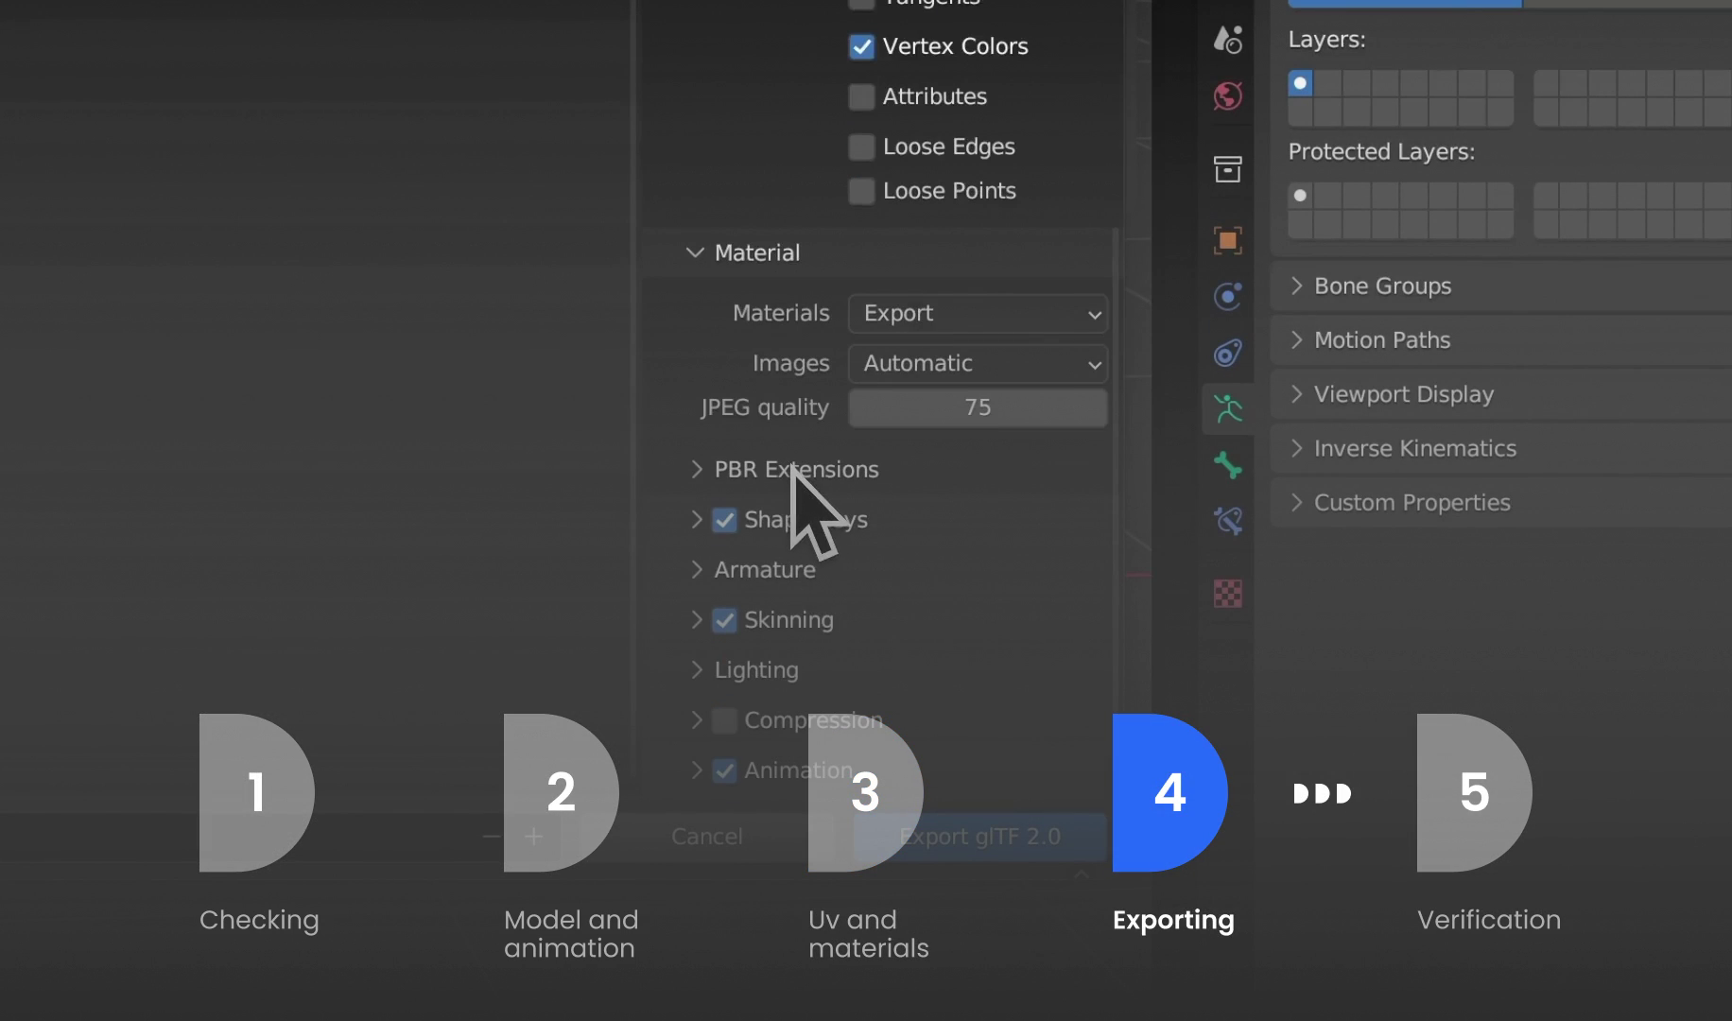
click(936, 569)
scroll(974, 503, down, 4)
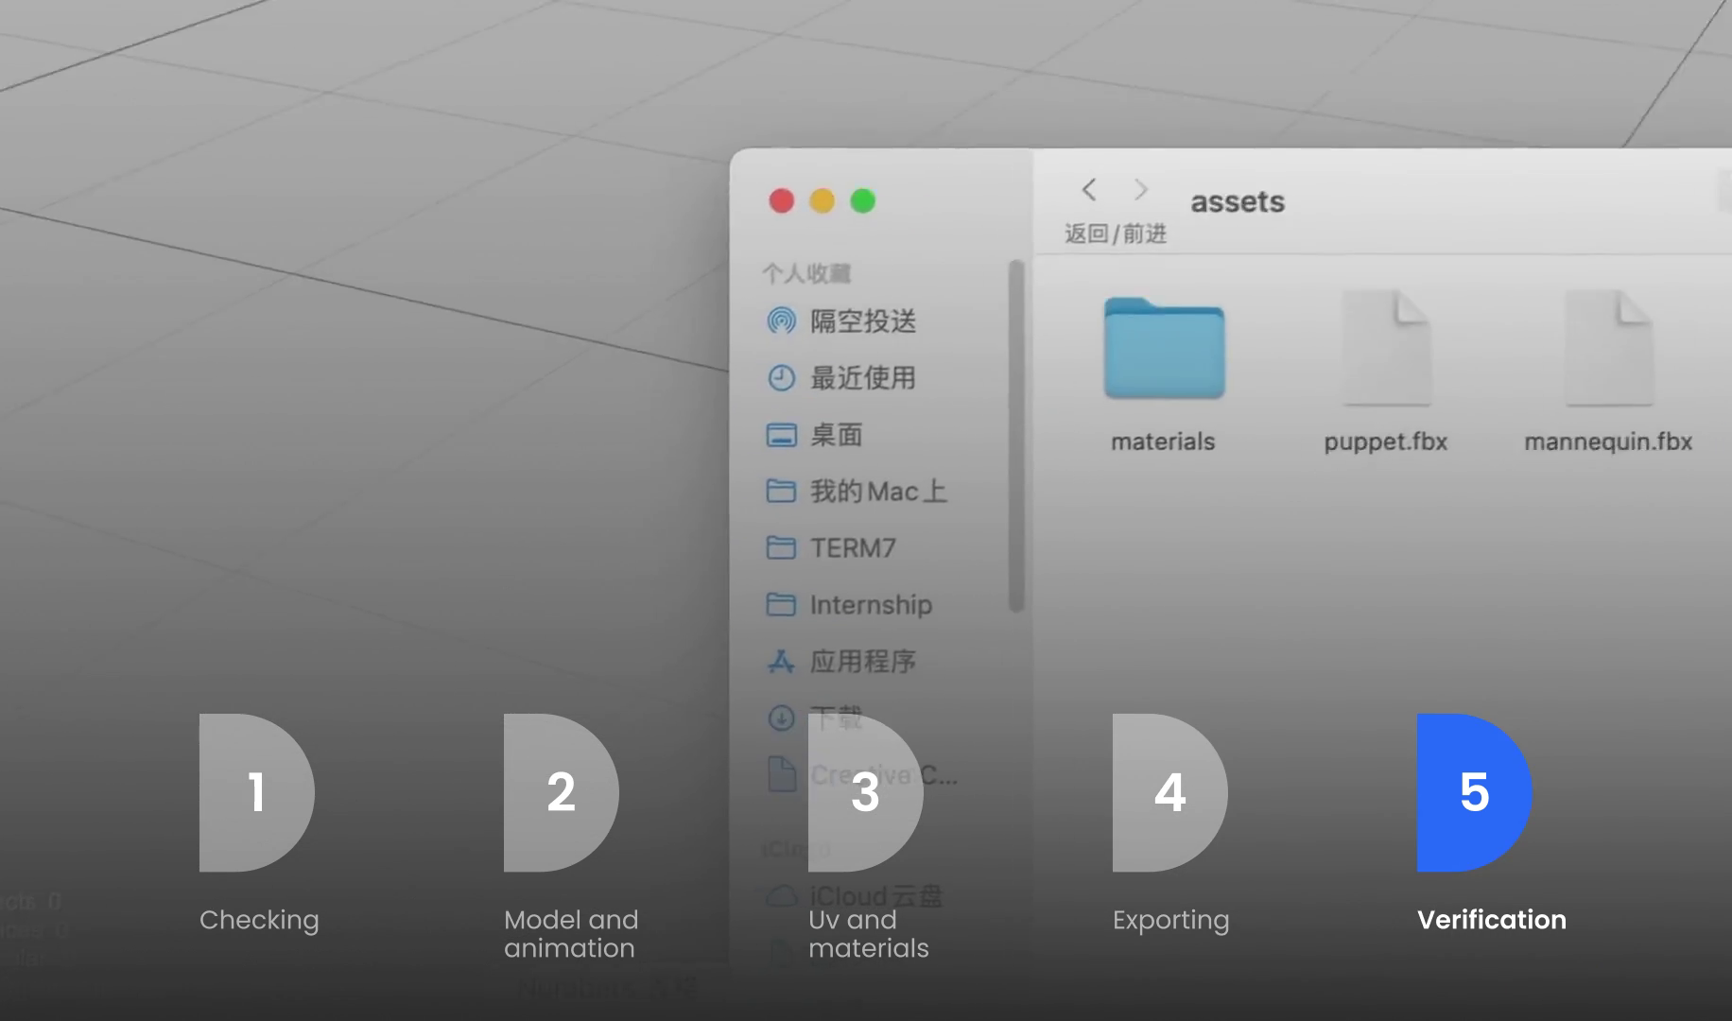
drag(1036, 735, 662, 217)
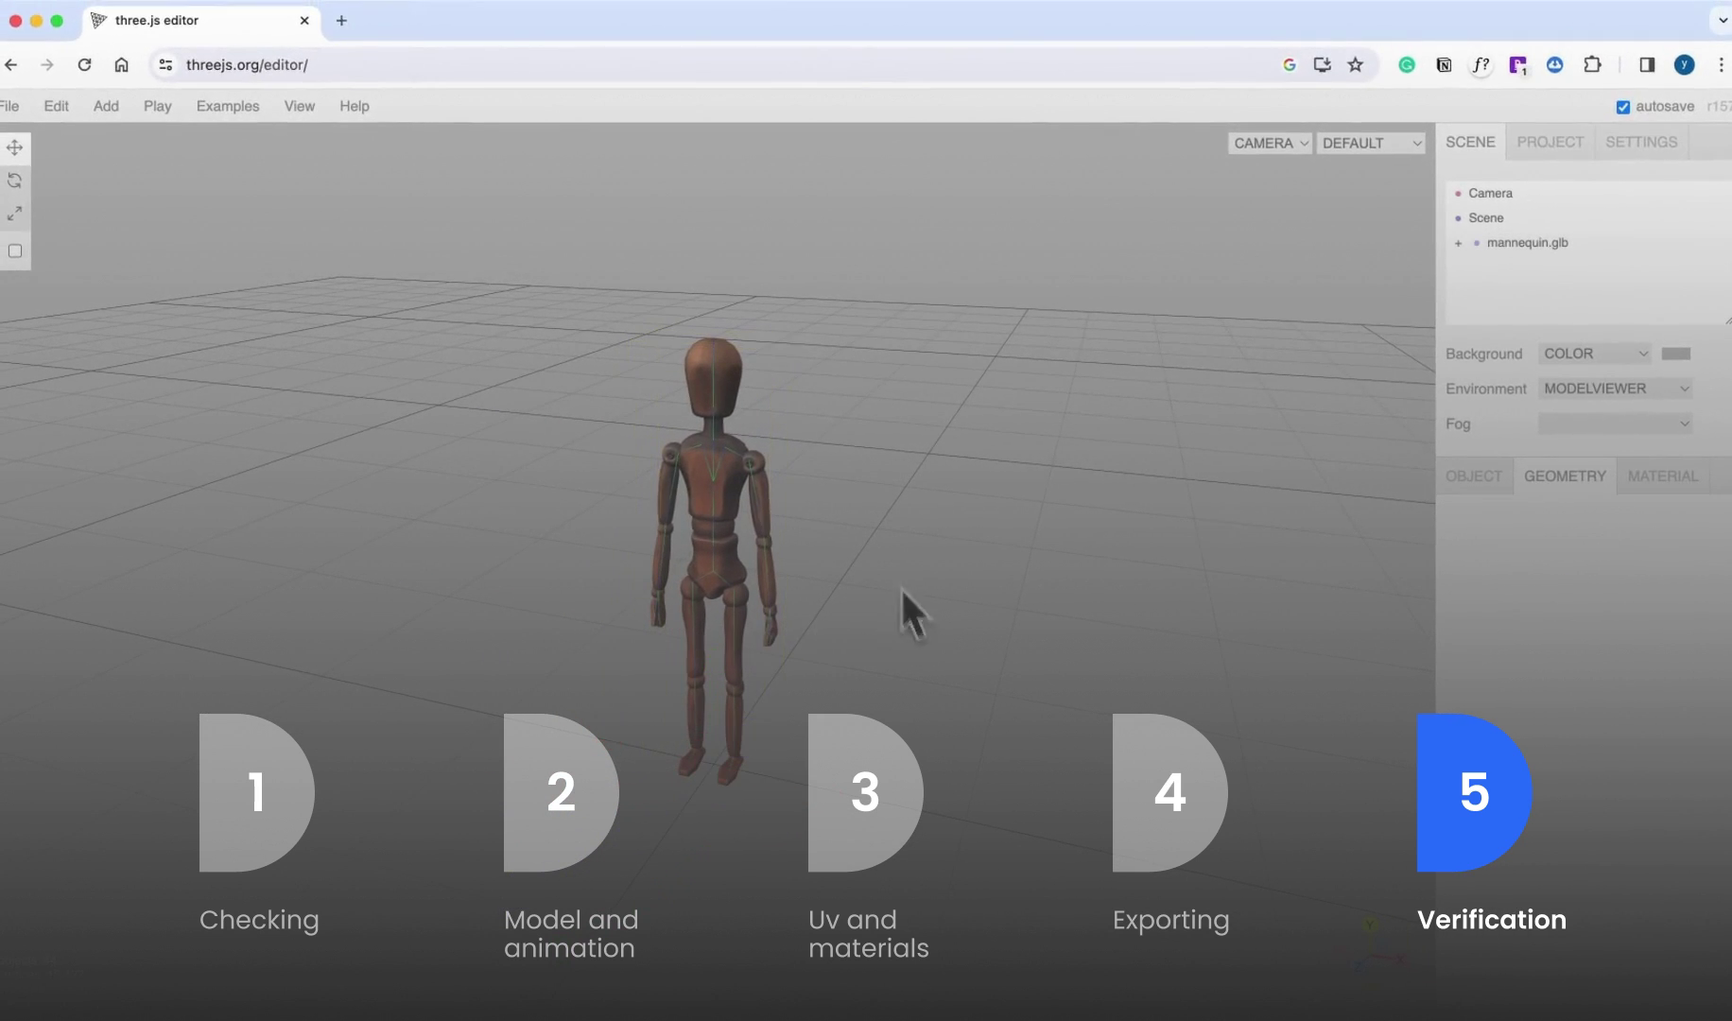
- Select the mannequin to reveal Armature, mannequin001 and mixamorigHips in the outliner, then deselect and zoom in
click(739, 401)
click(1098, 570)
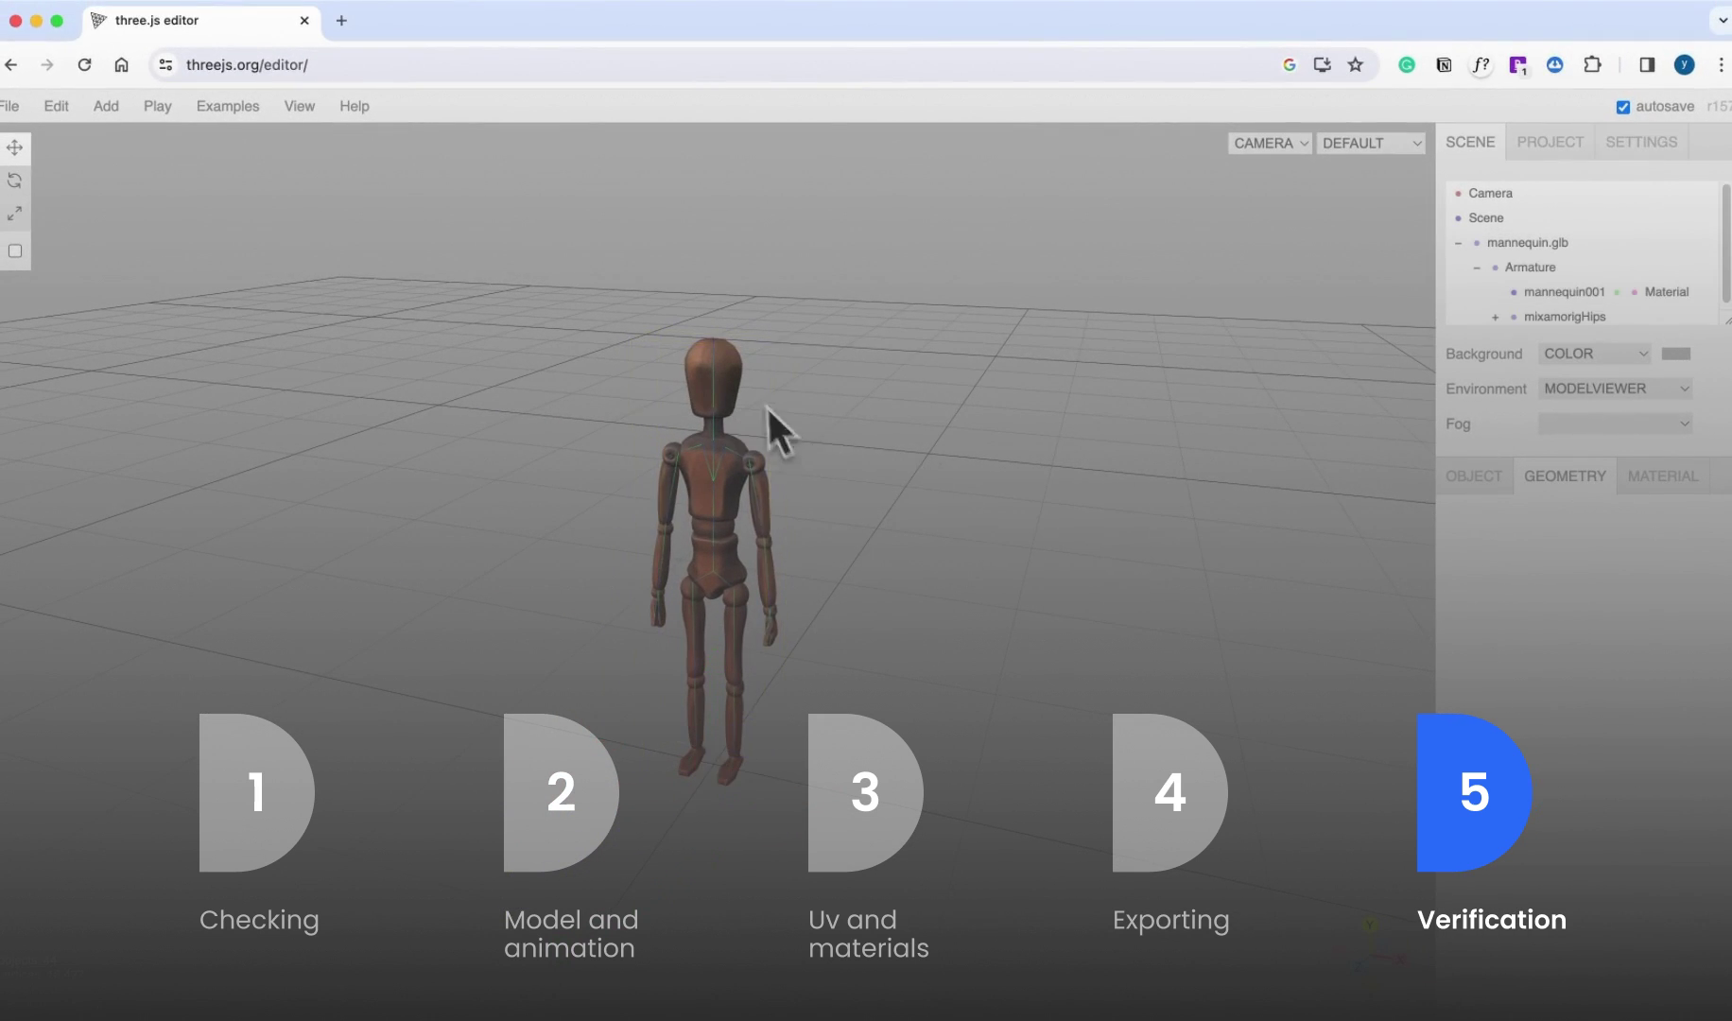
scroll(746, 370, up, 3)
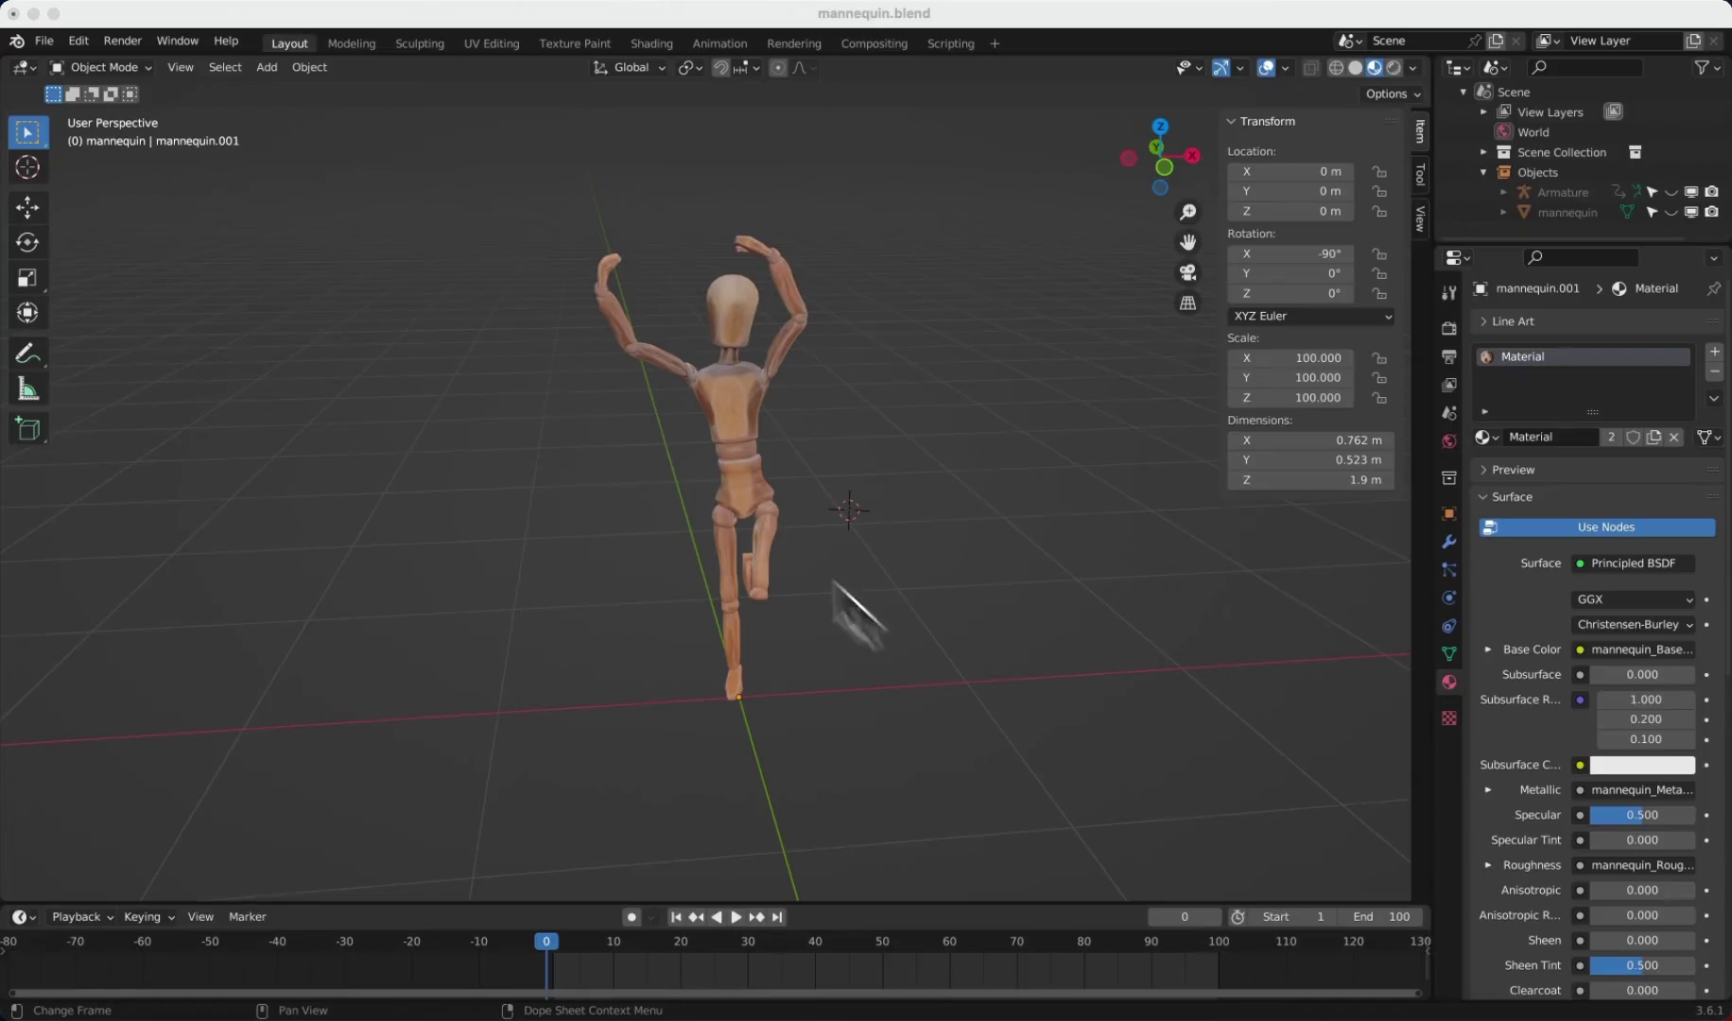
click(75, 39)
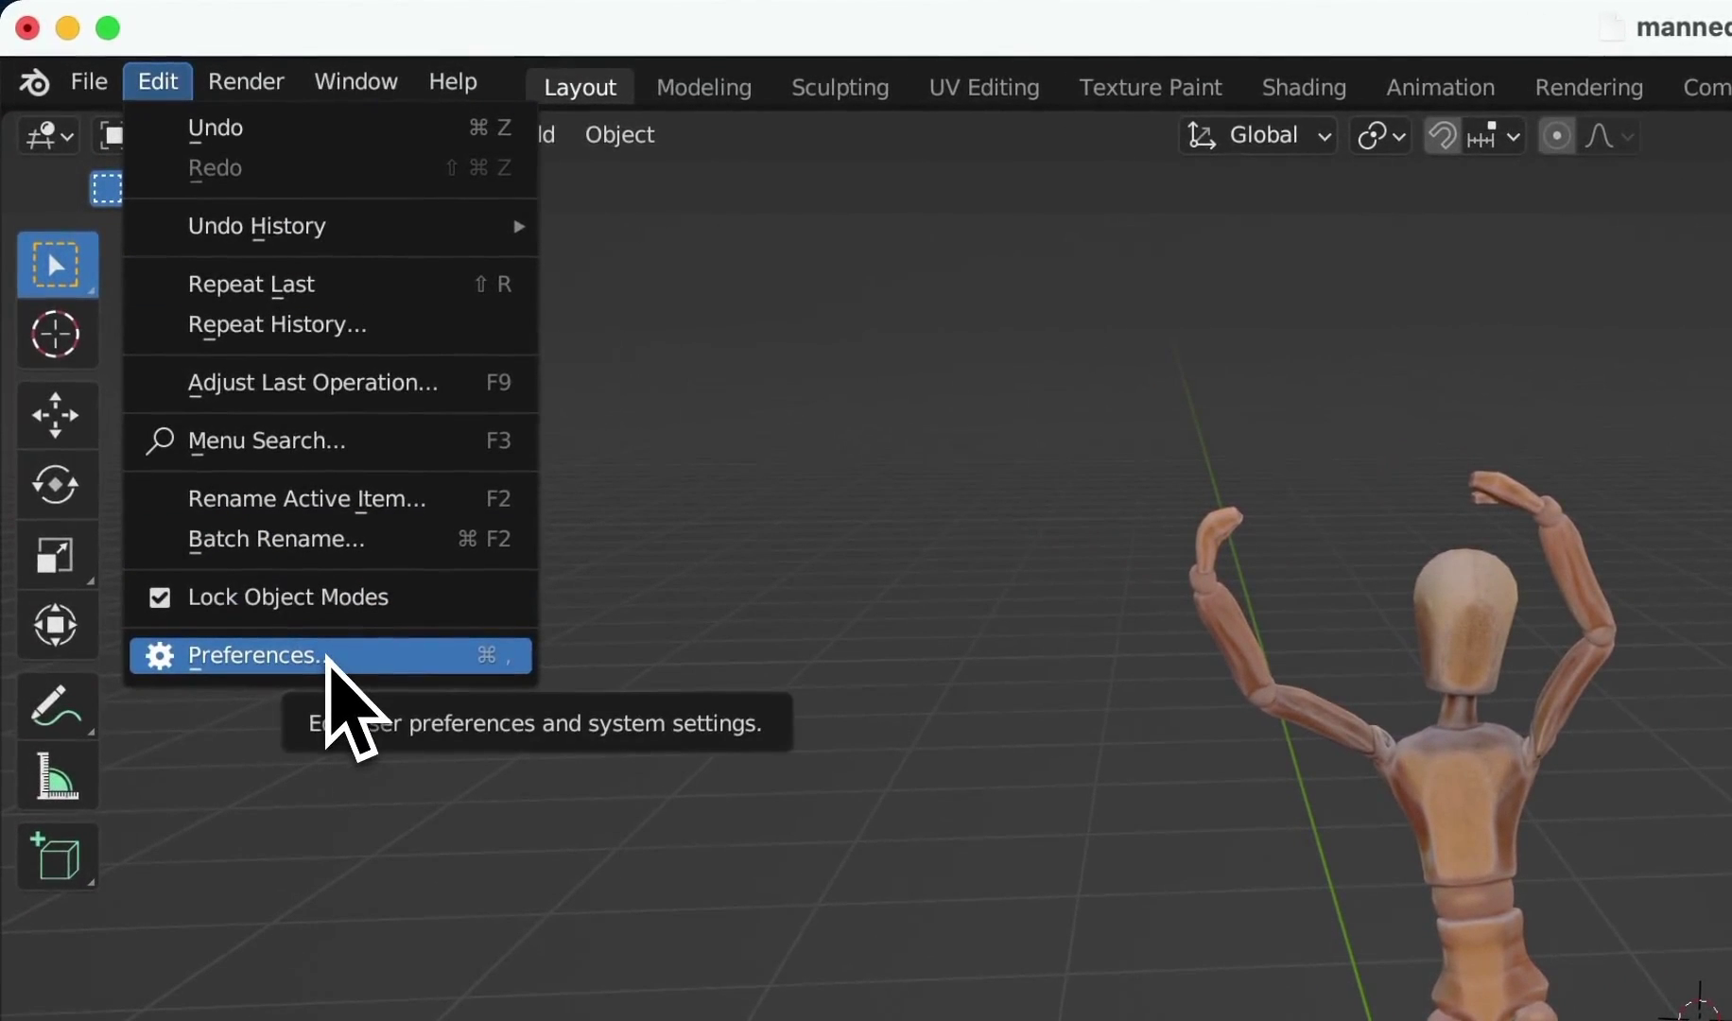
click(326, 659)
click(1036, 222)
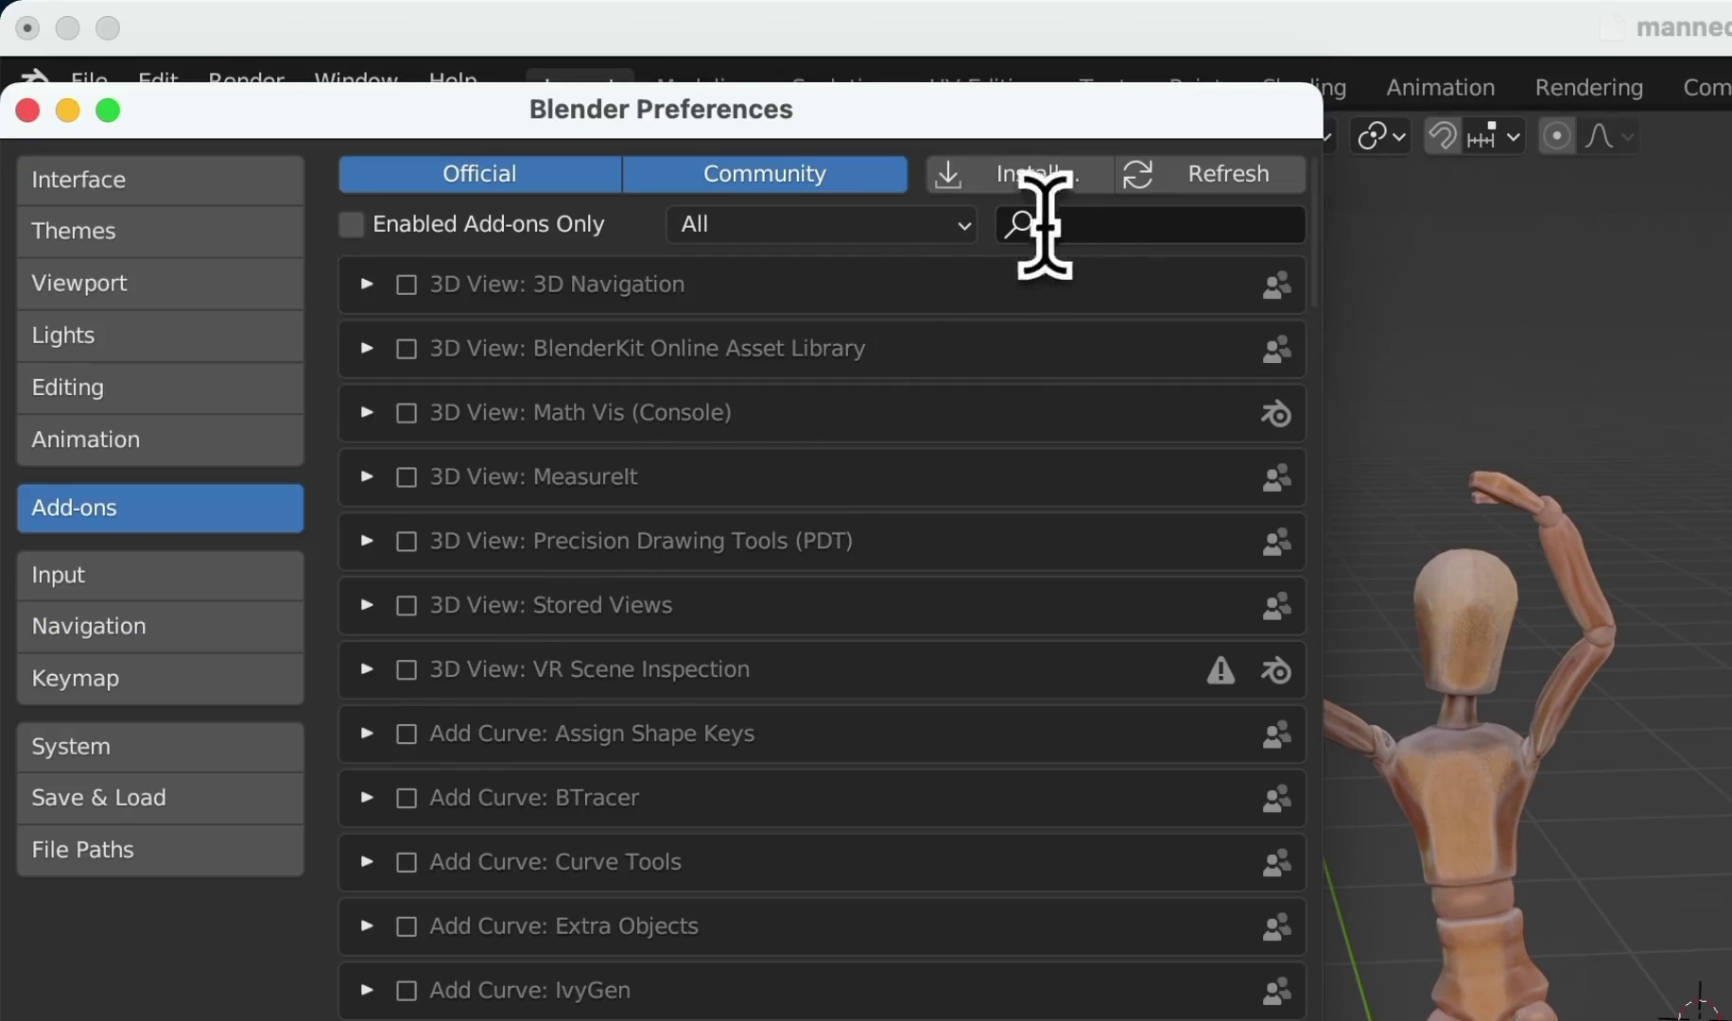
text(gltf)
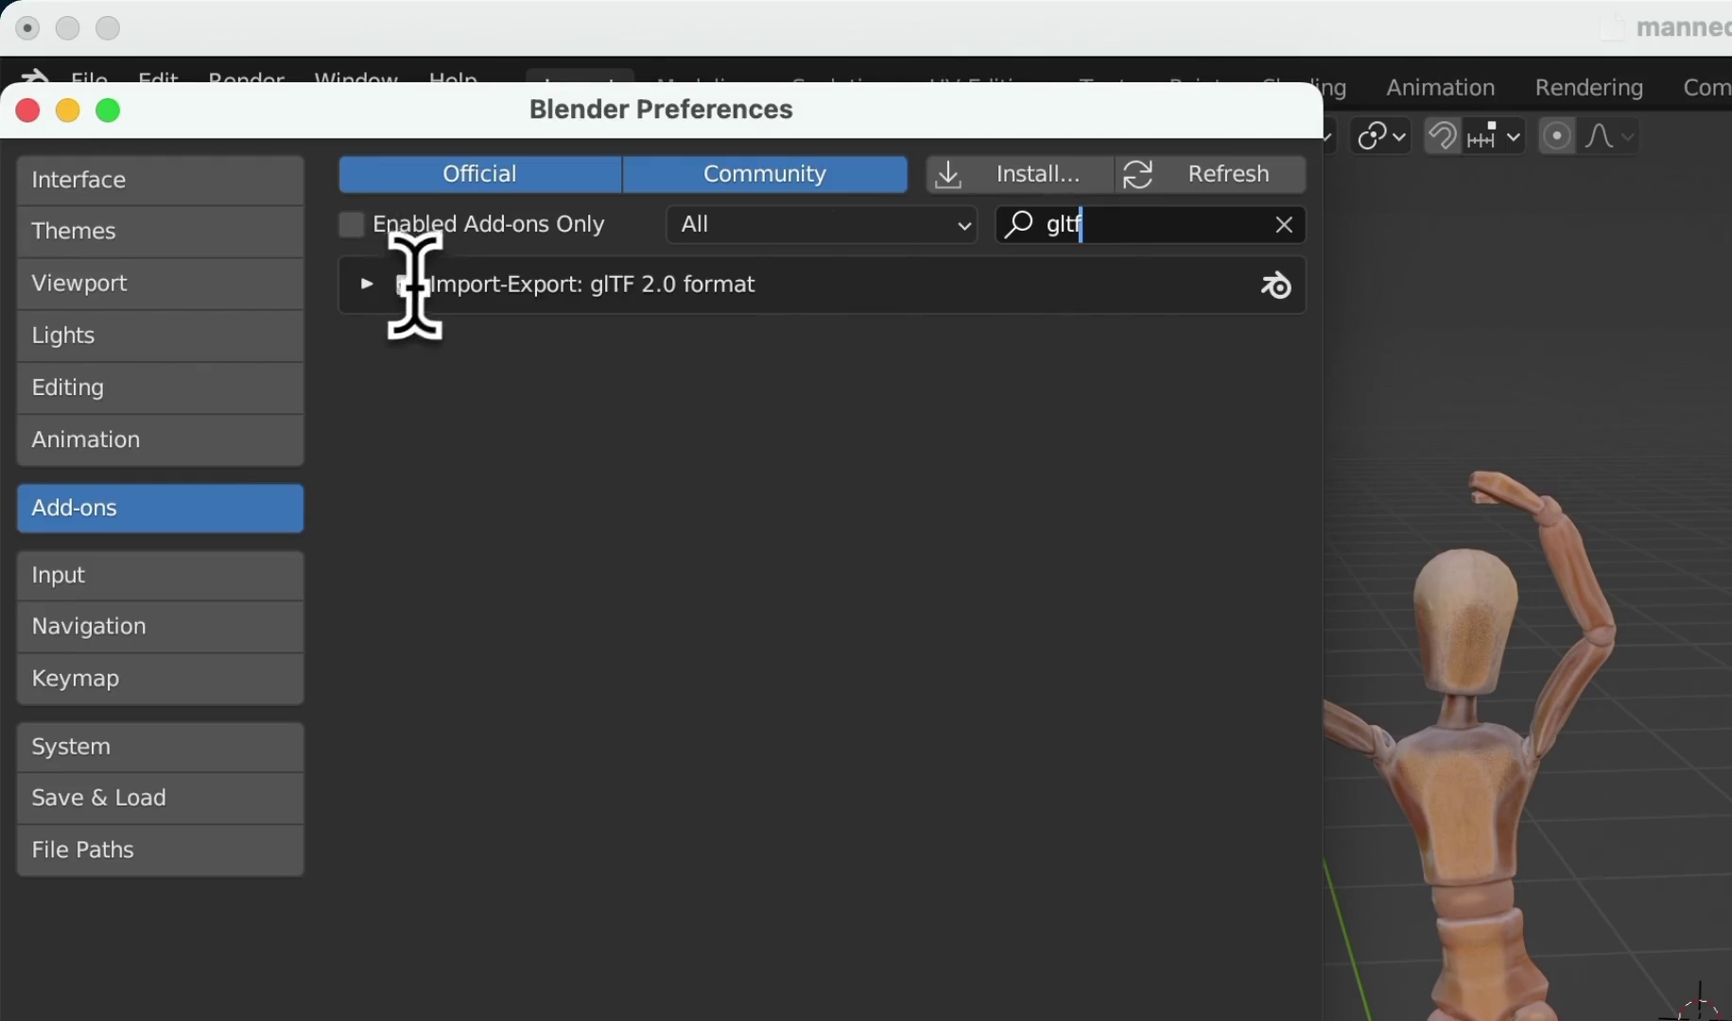
click(1283, 225)
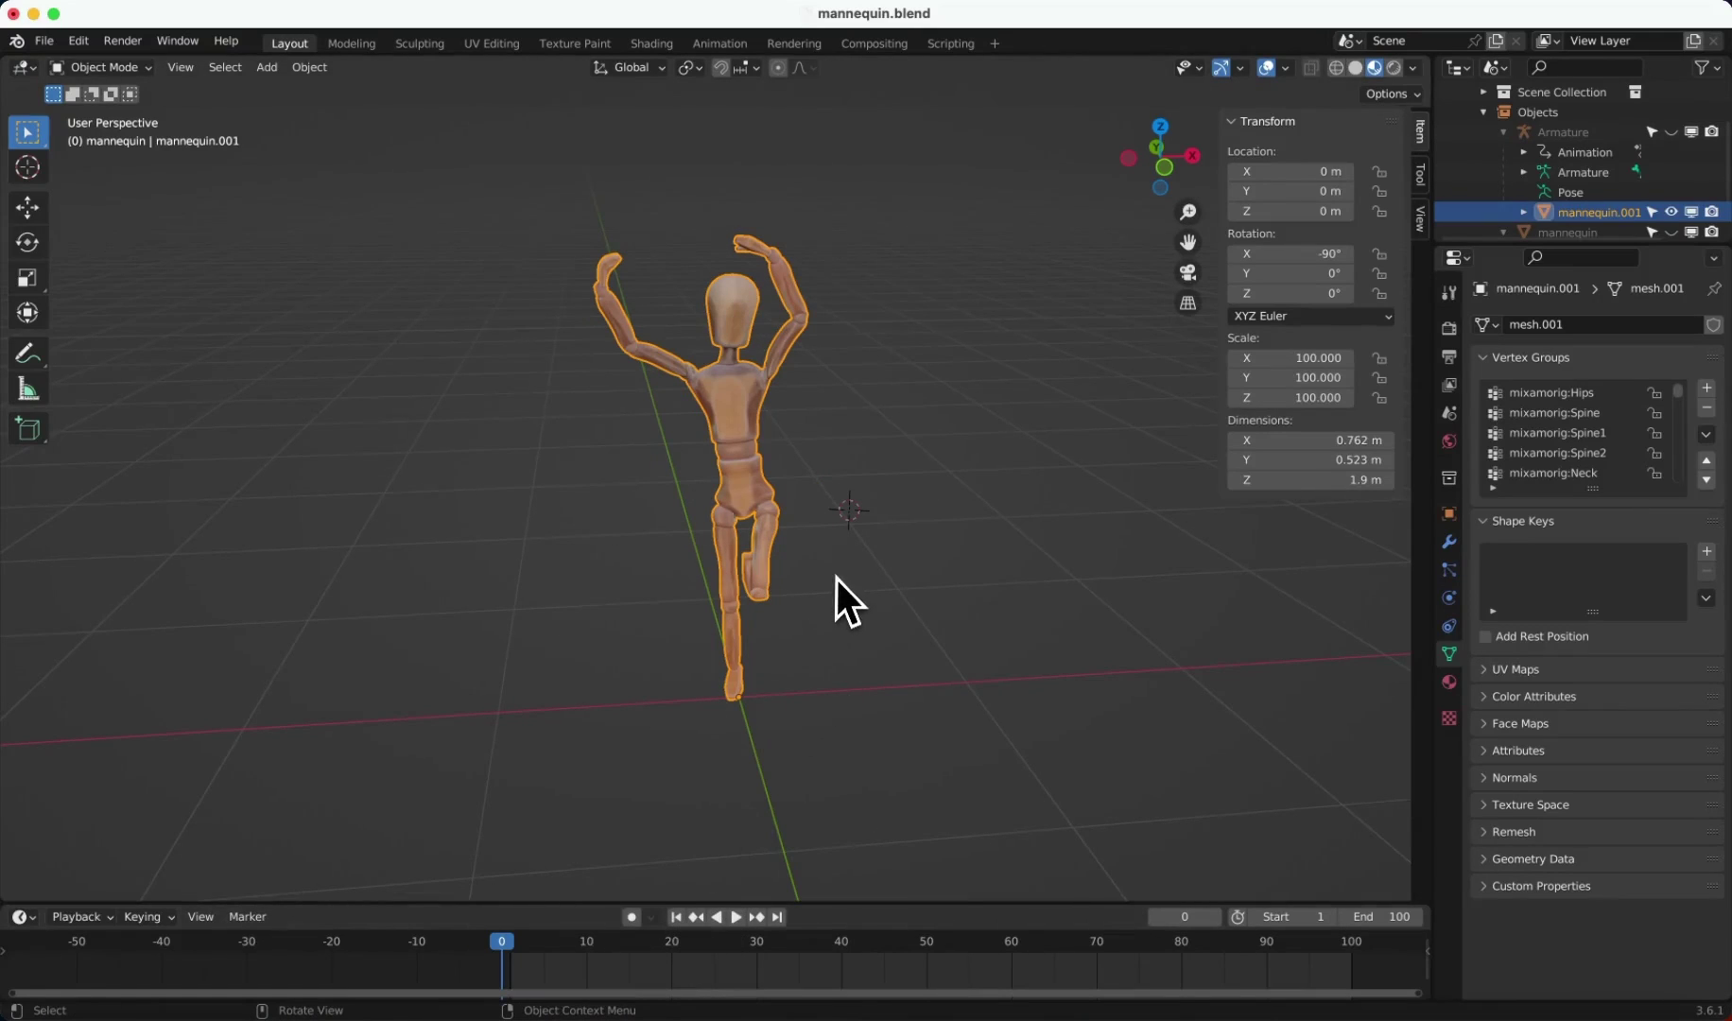
key(space)
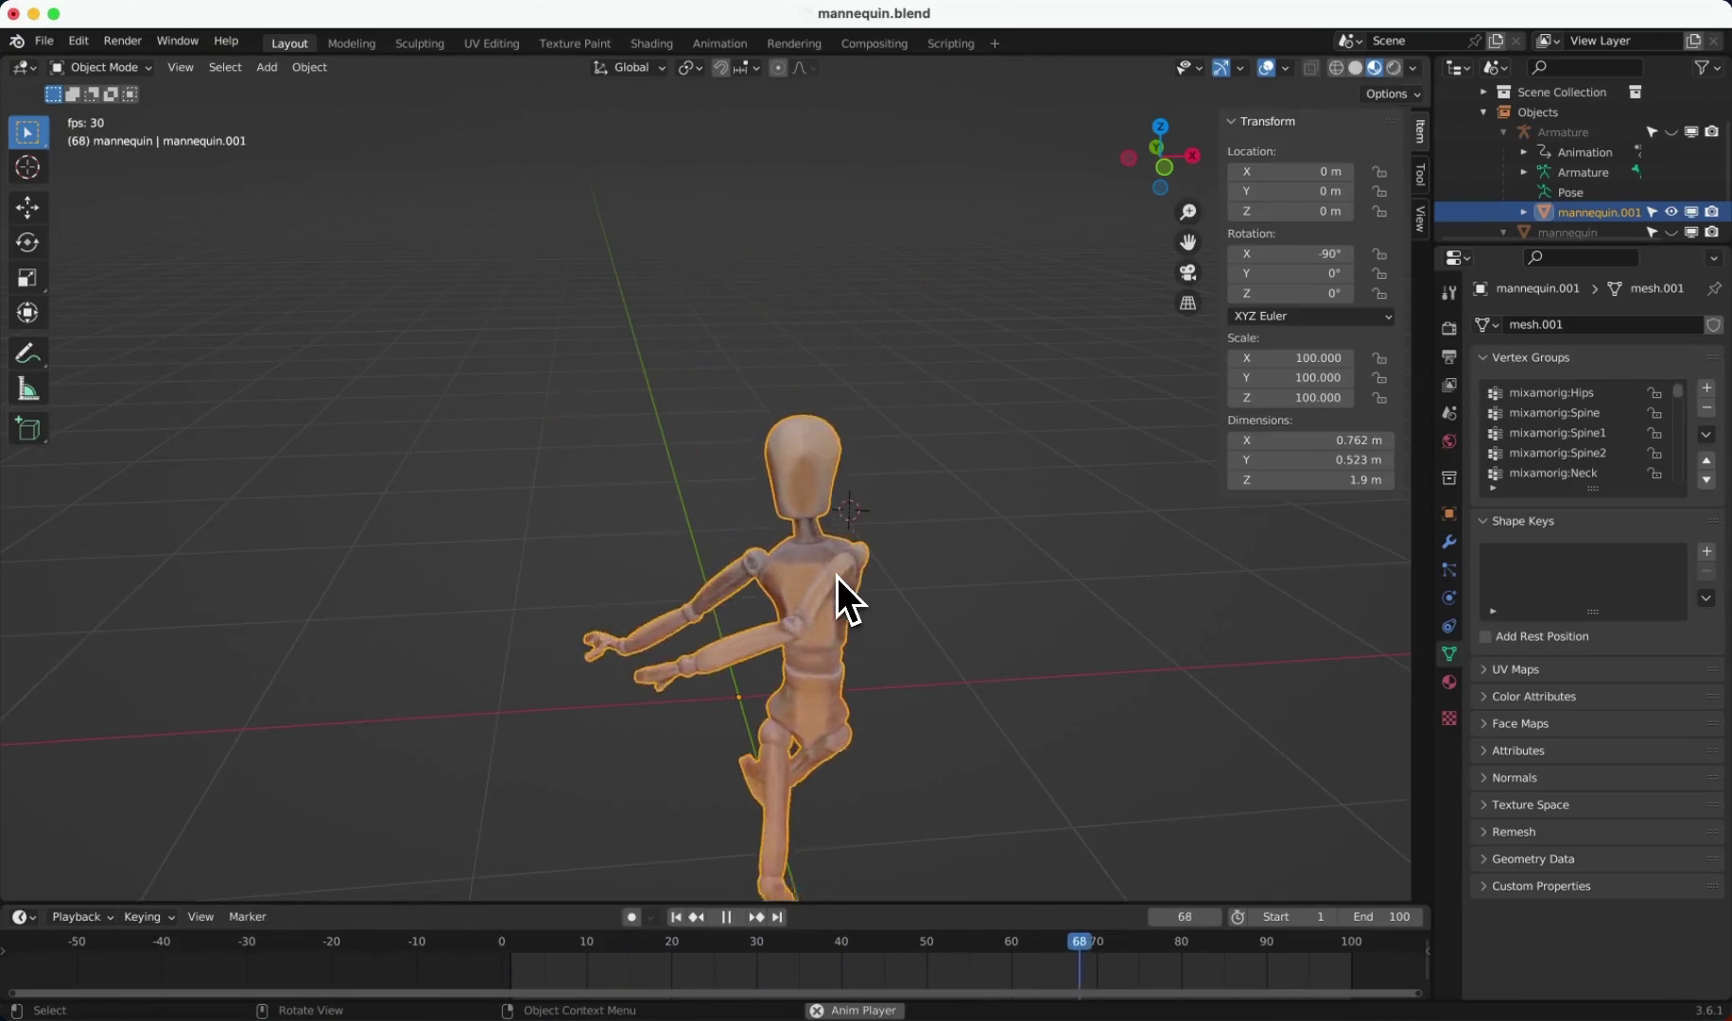
key(space)
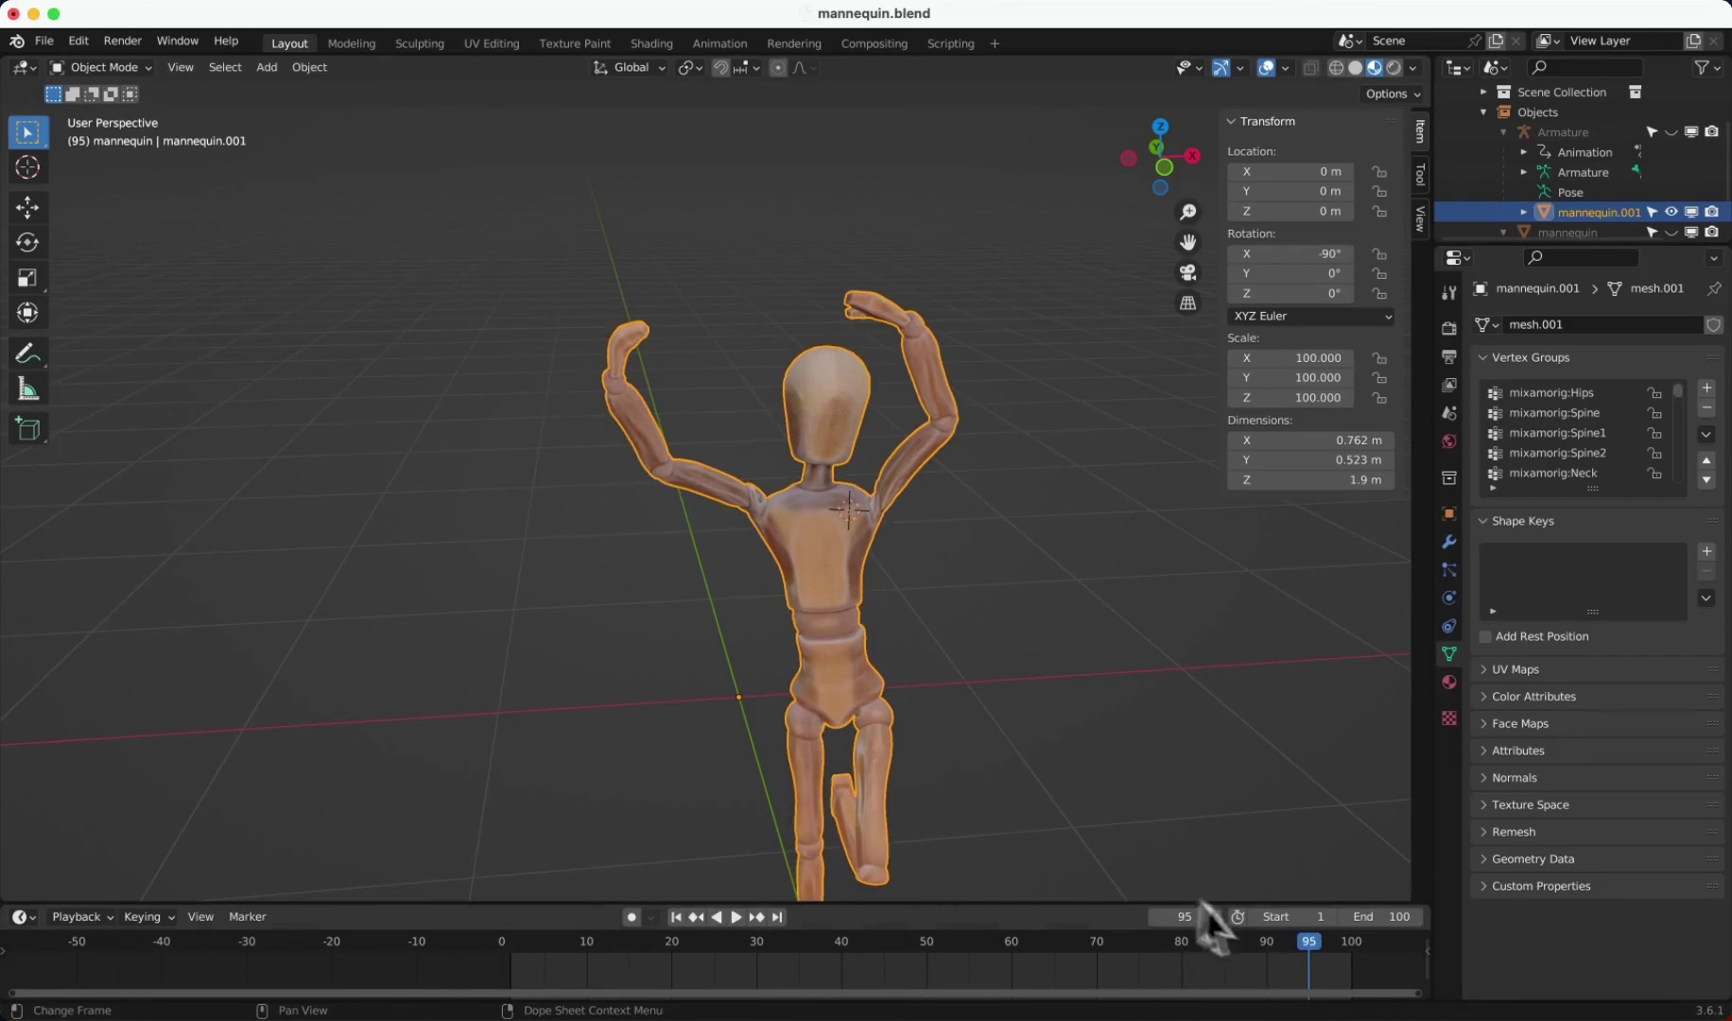
drag(1305, 955, 504, 983)
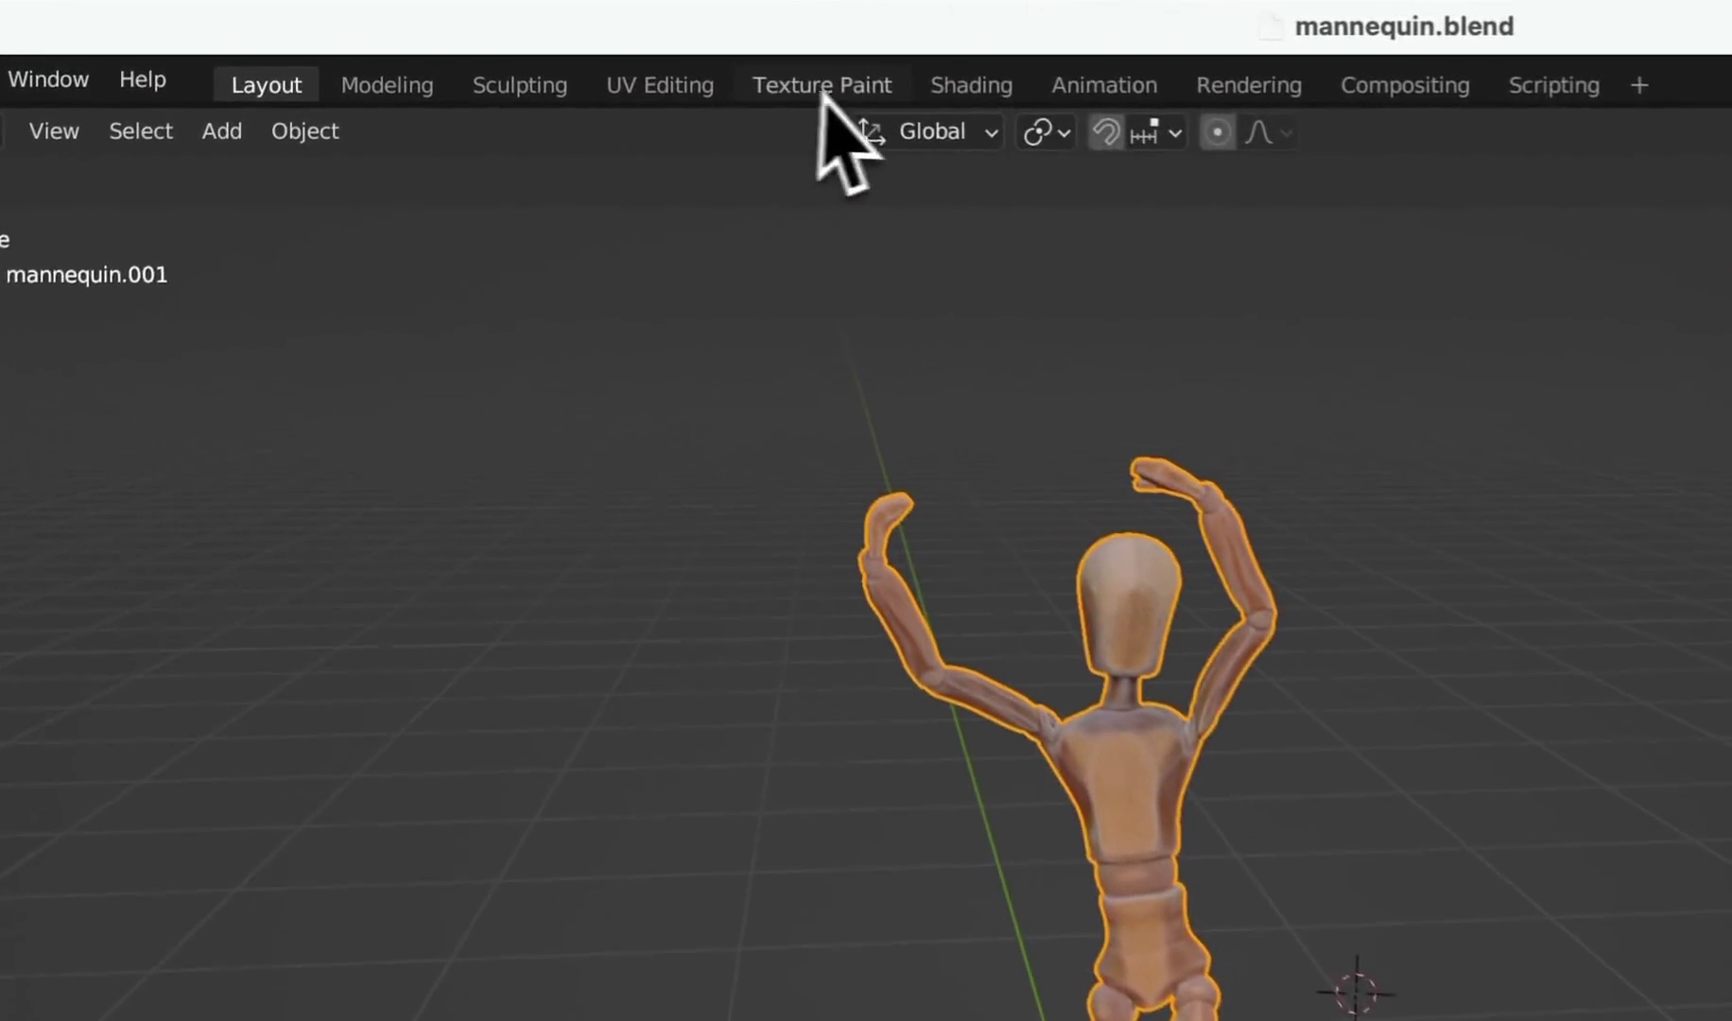
- Open the Animation workspace, unhide and select the Armature to list its mixamo.com keyframes in the Dope Sheet
click(1115, 85)
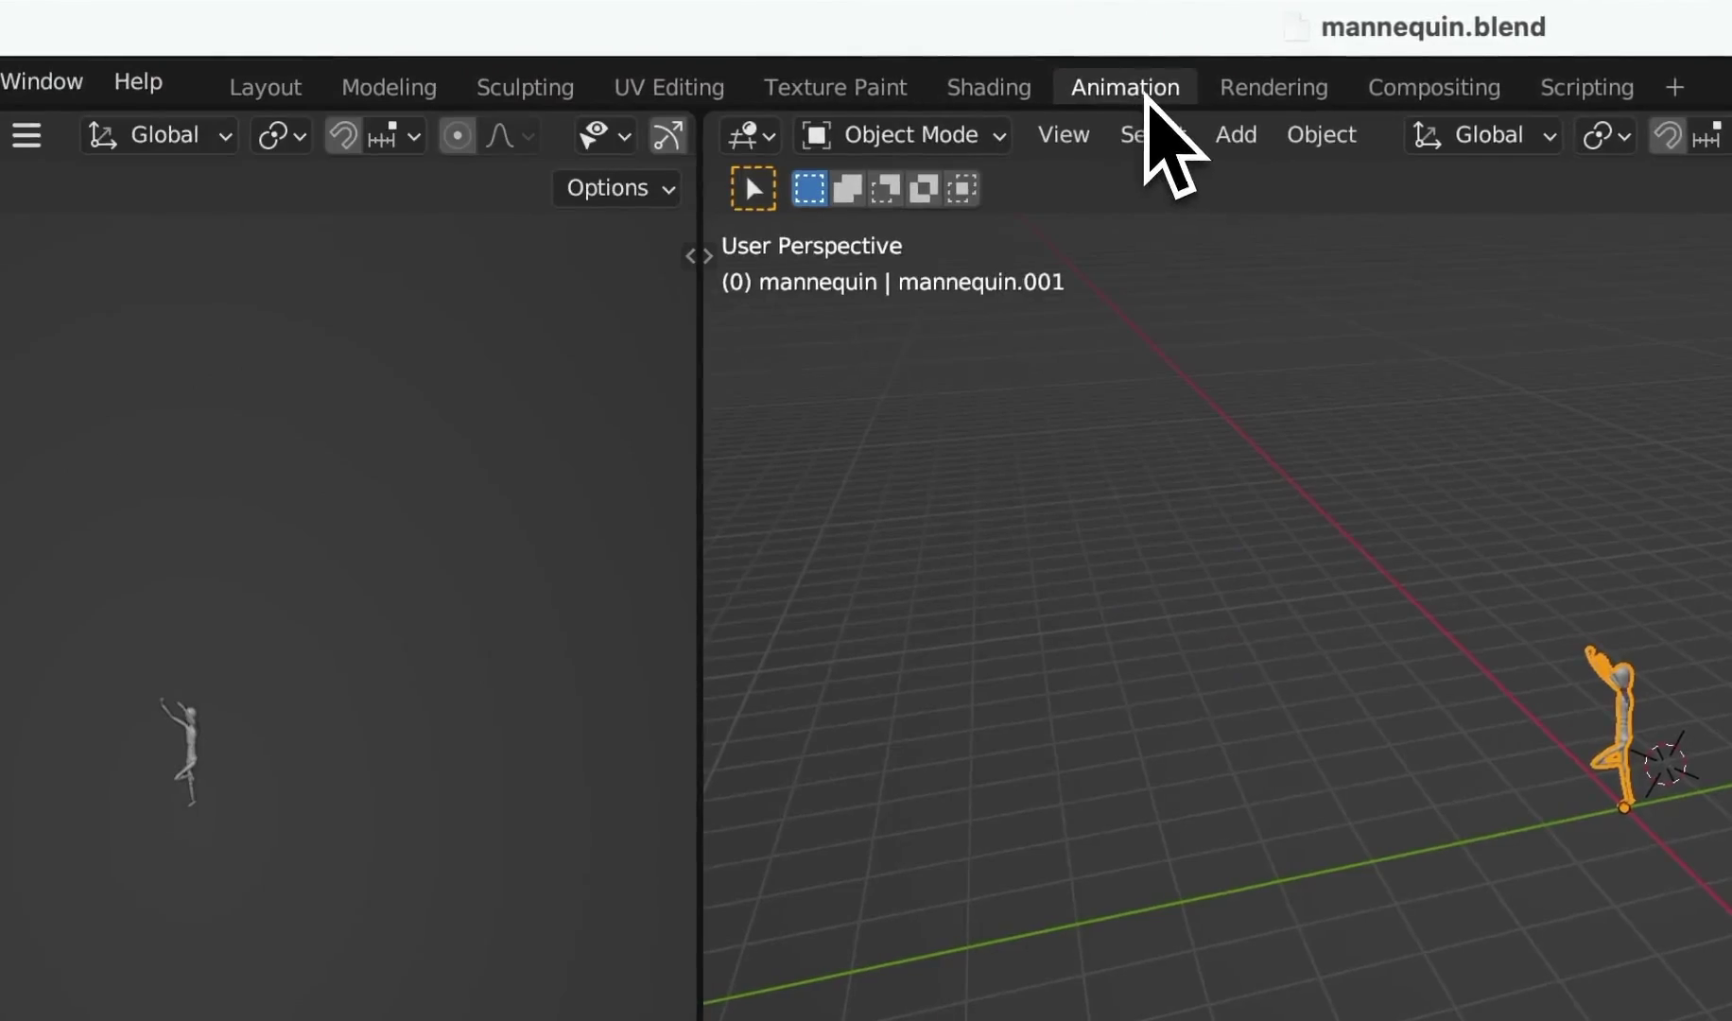
scroll(915, 359, up, 8)
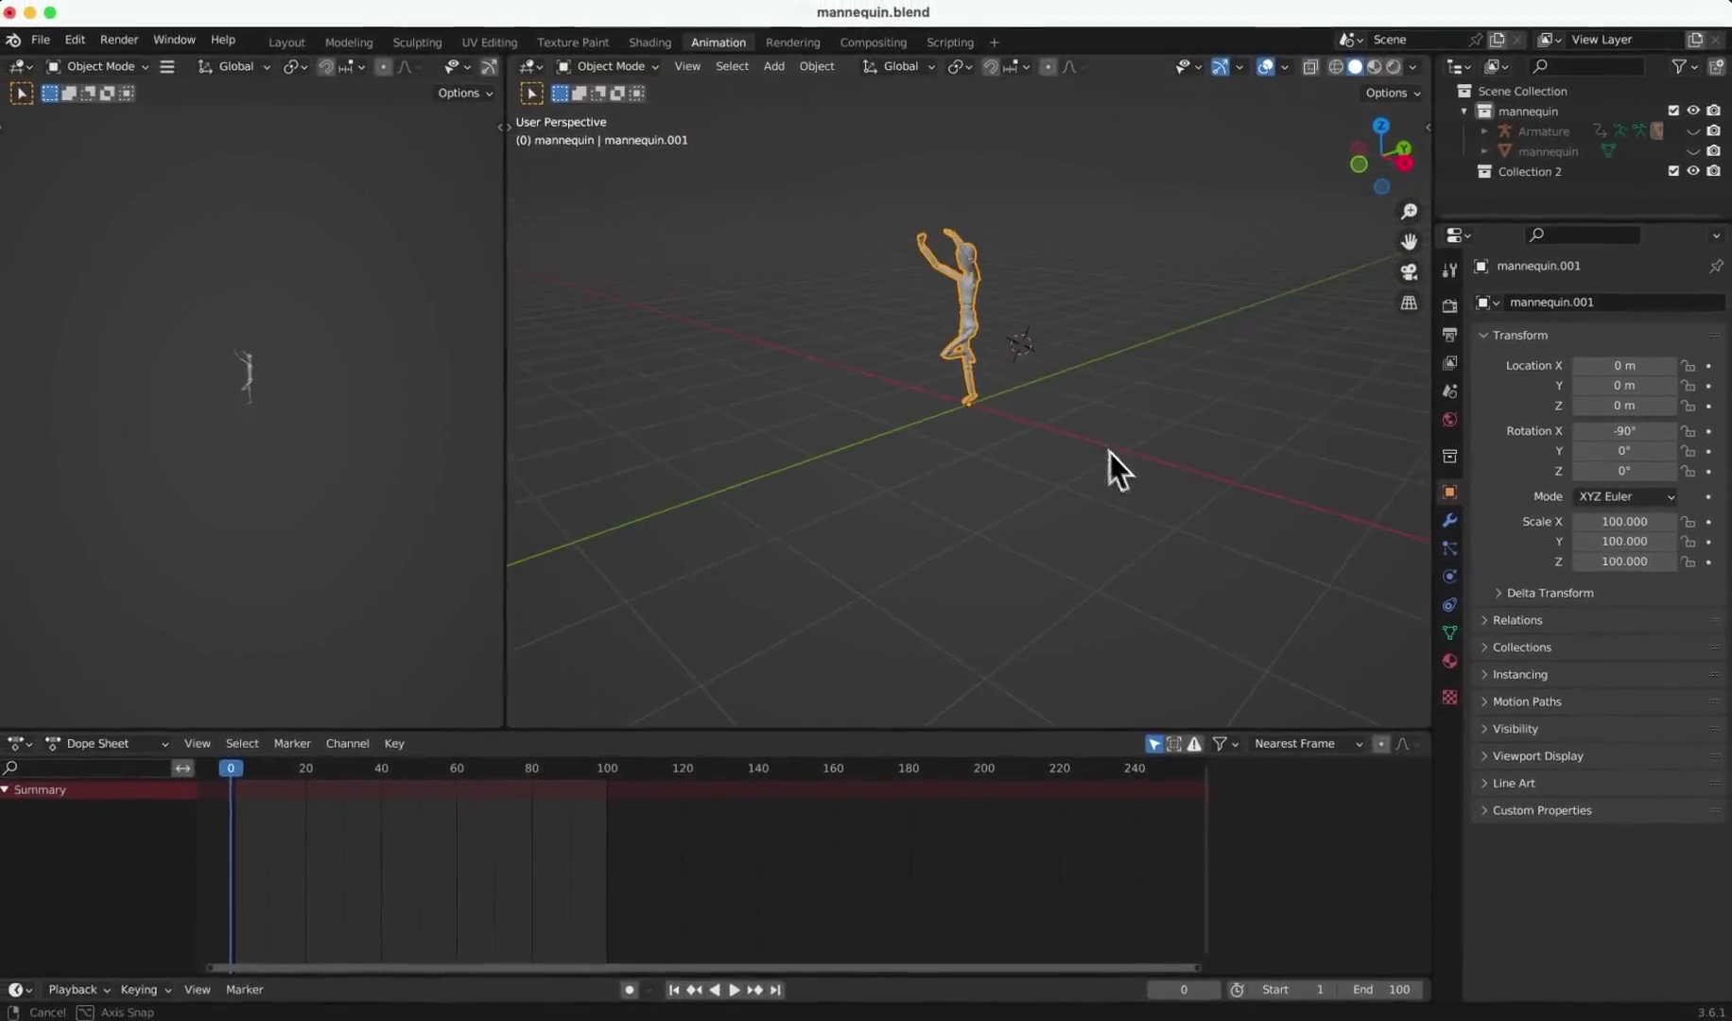
middle_drag(1110, 453, 1154, 340)
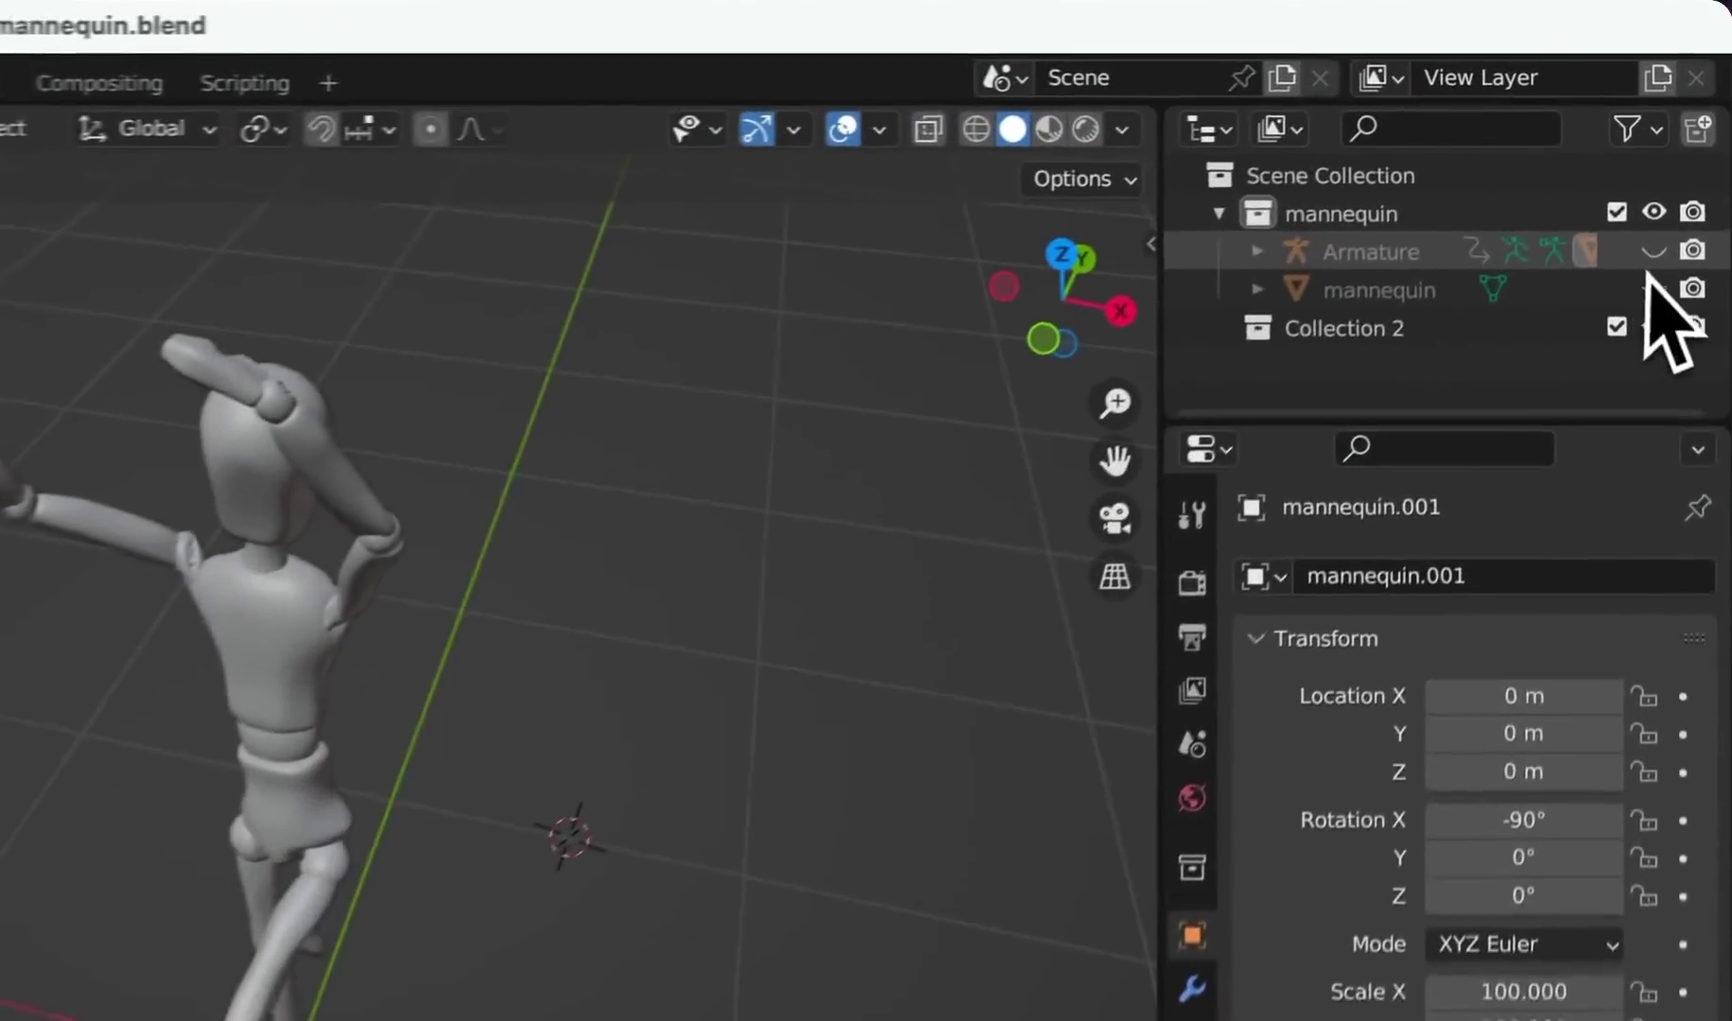
click(1690, 131)
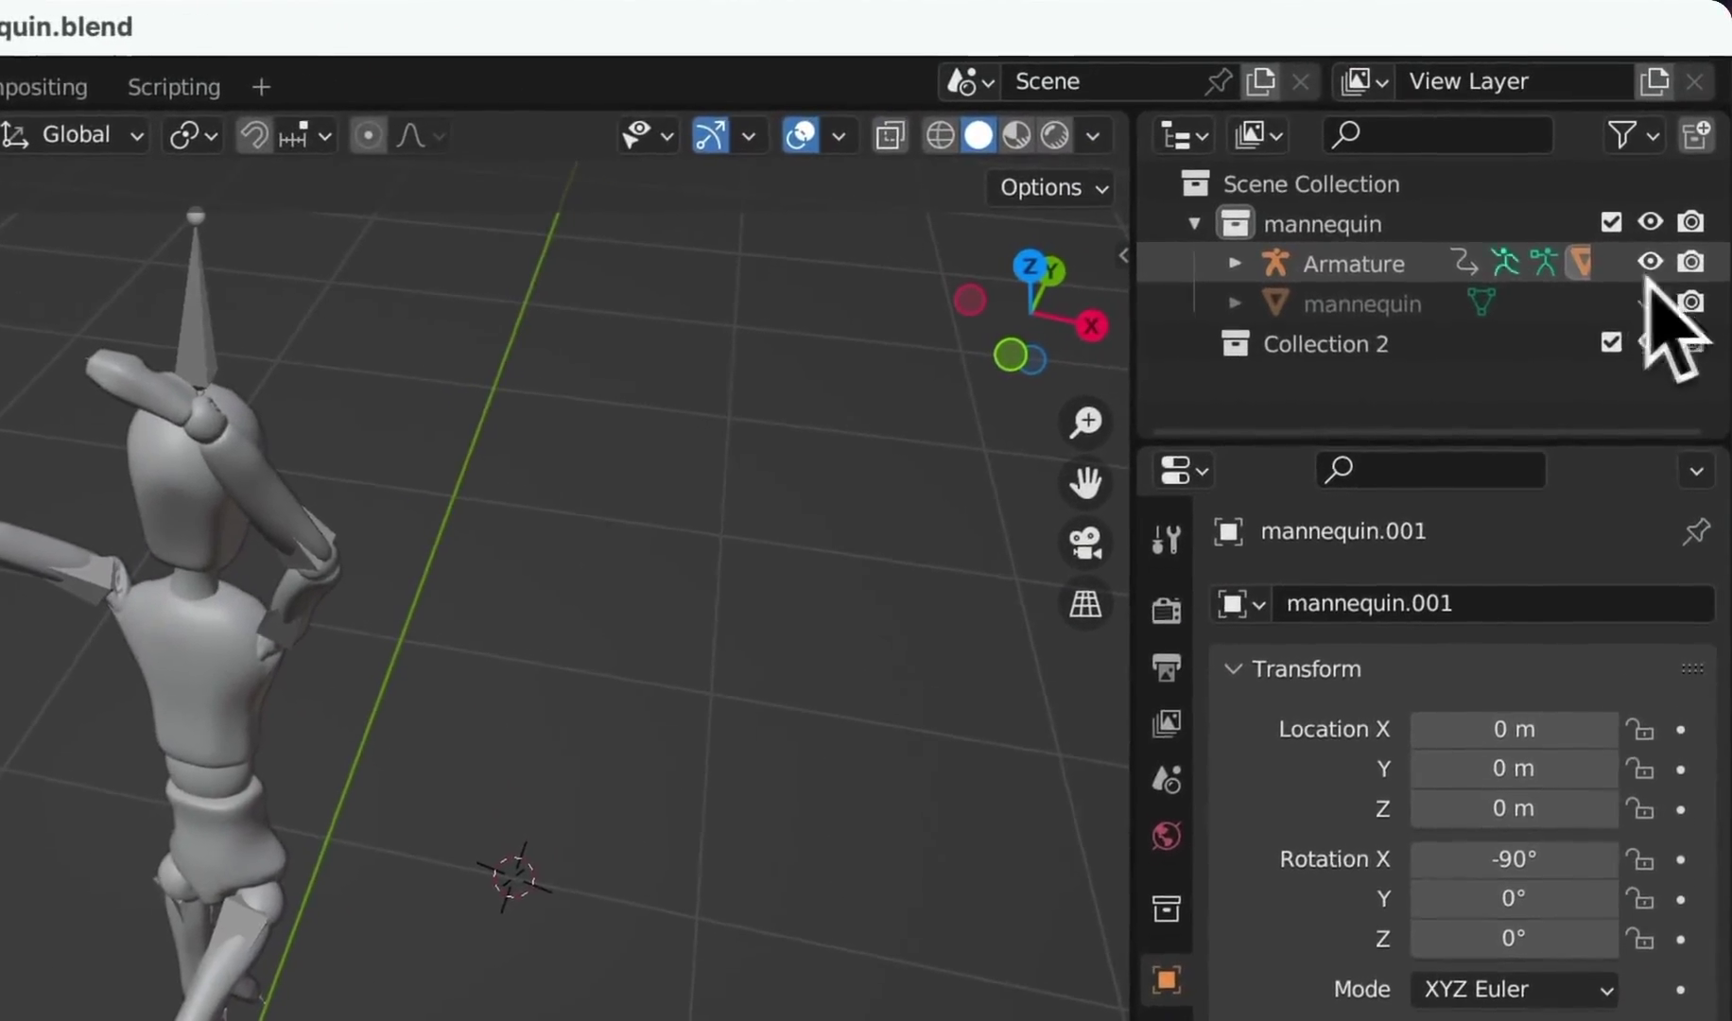
click(1390, 267)
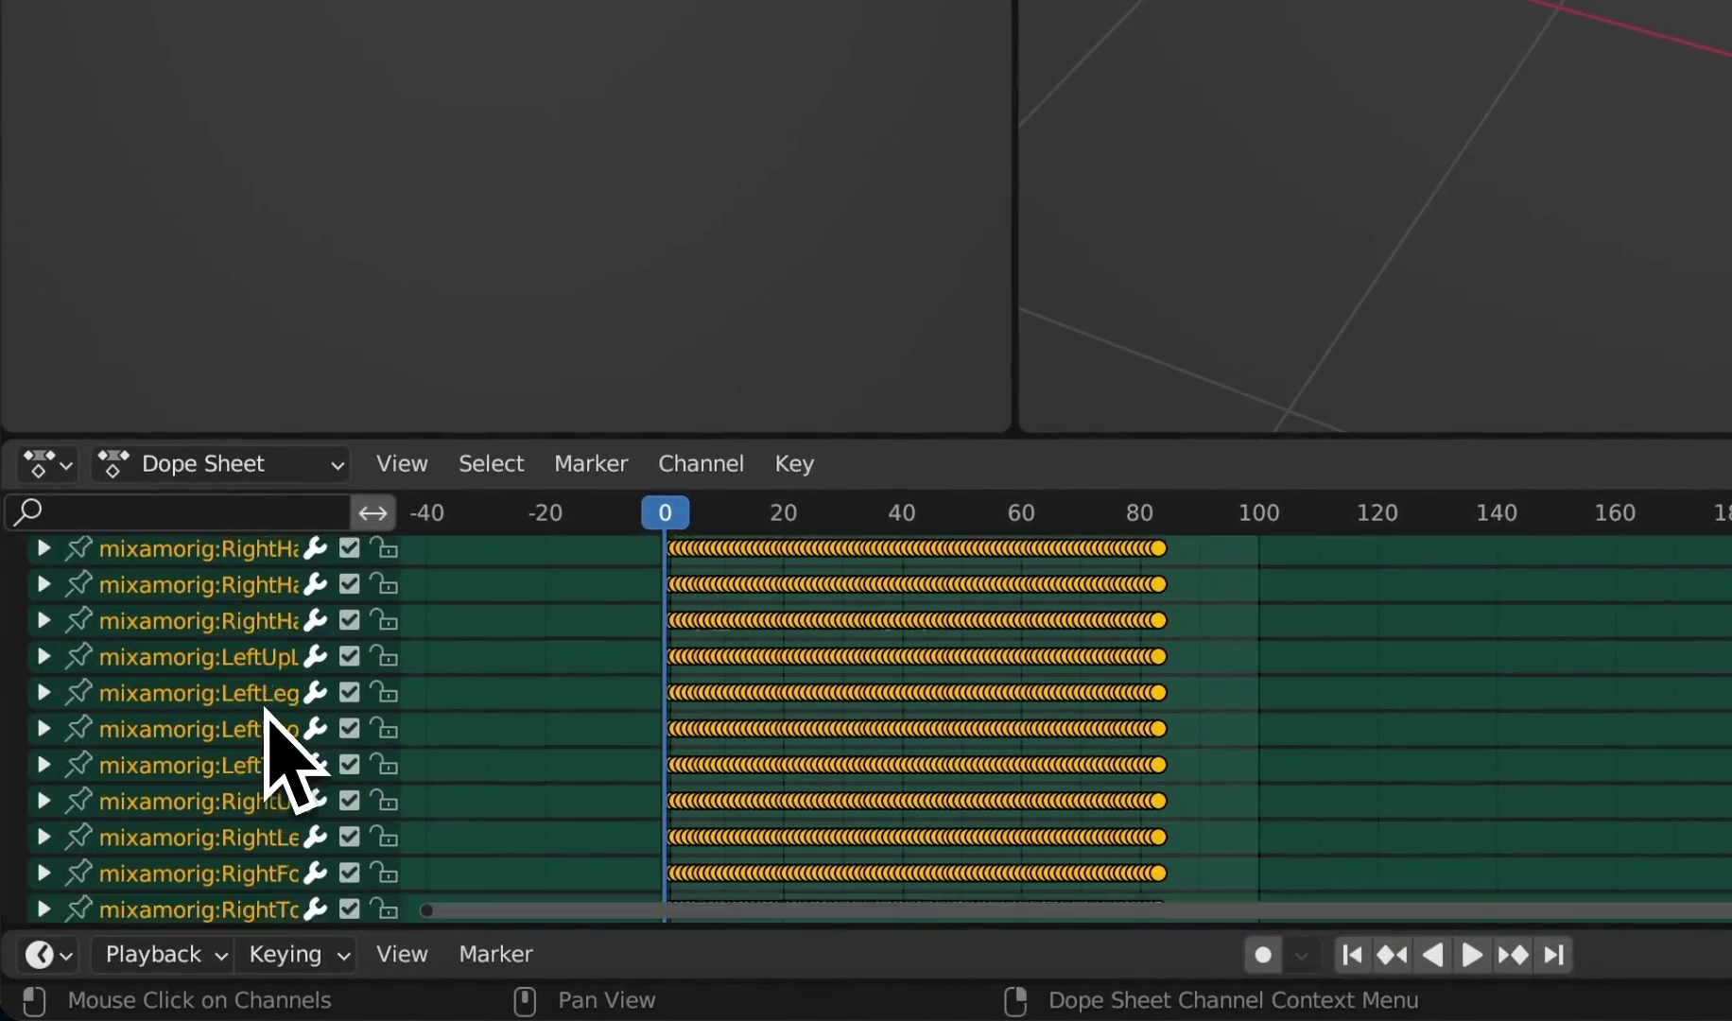
scroll(274, 747, up, 15)
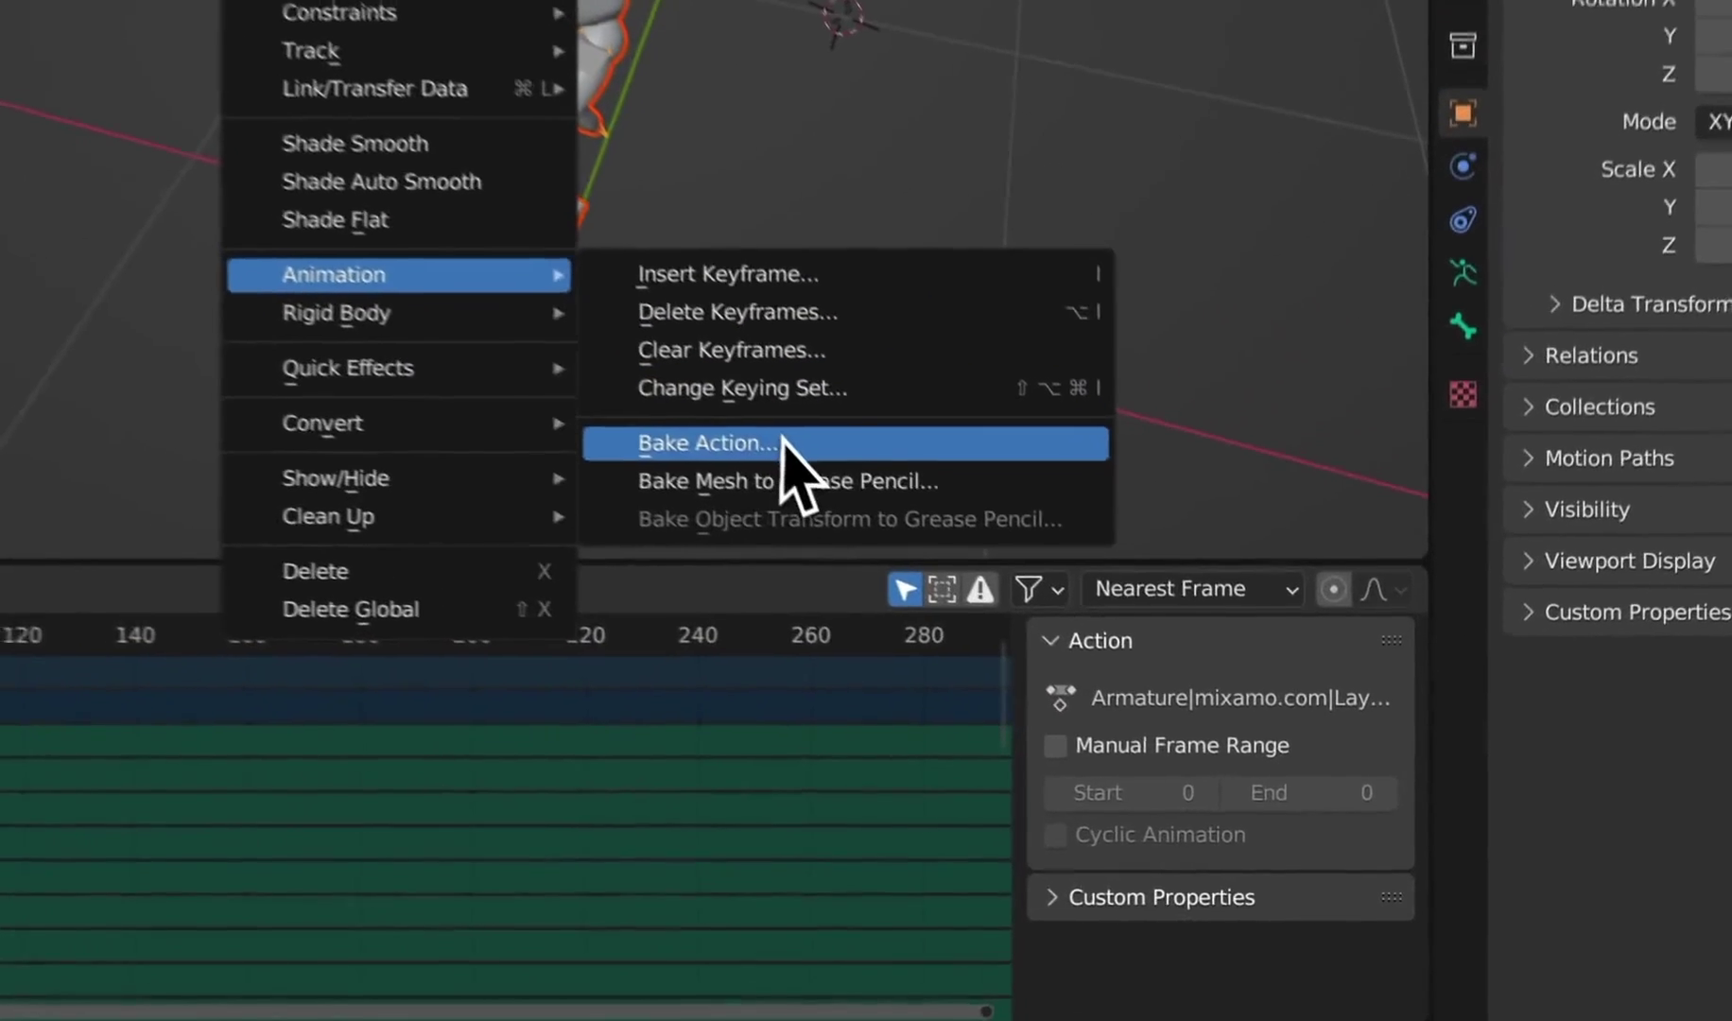
- Bake the armature's Pose data over frames 1–100, which reports Nothing to bake, then deselect
click(940, 559)
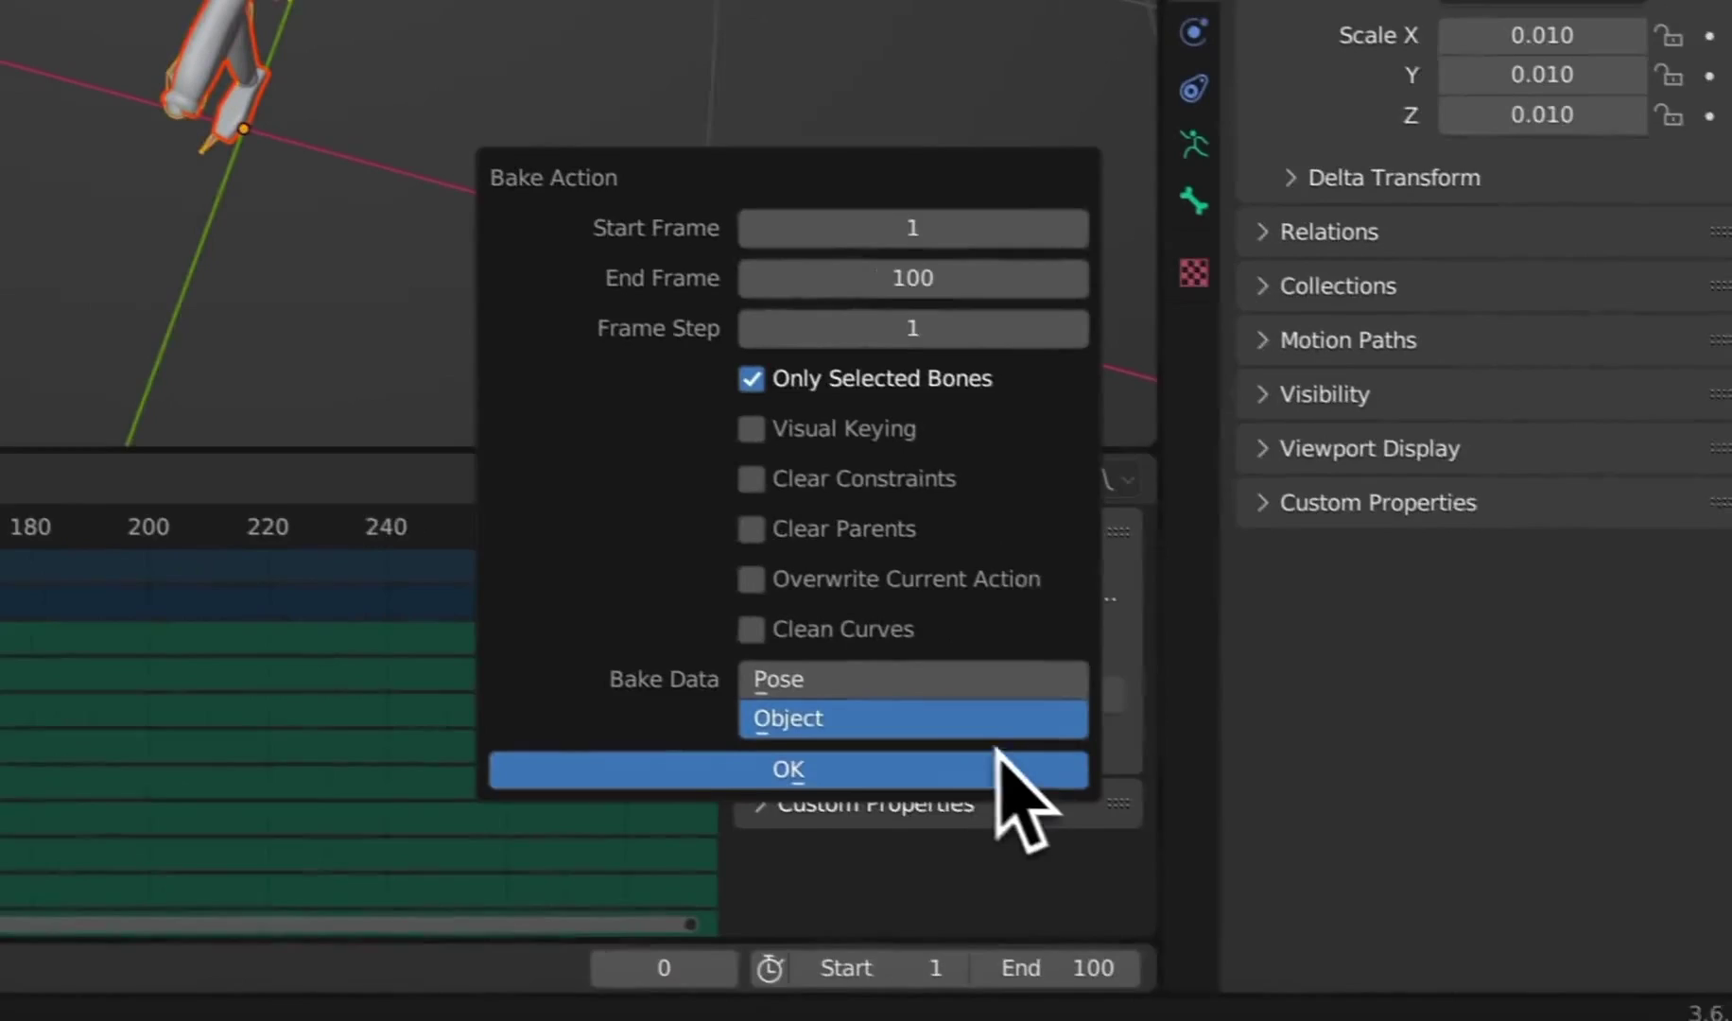
click(915, 708)
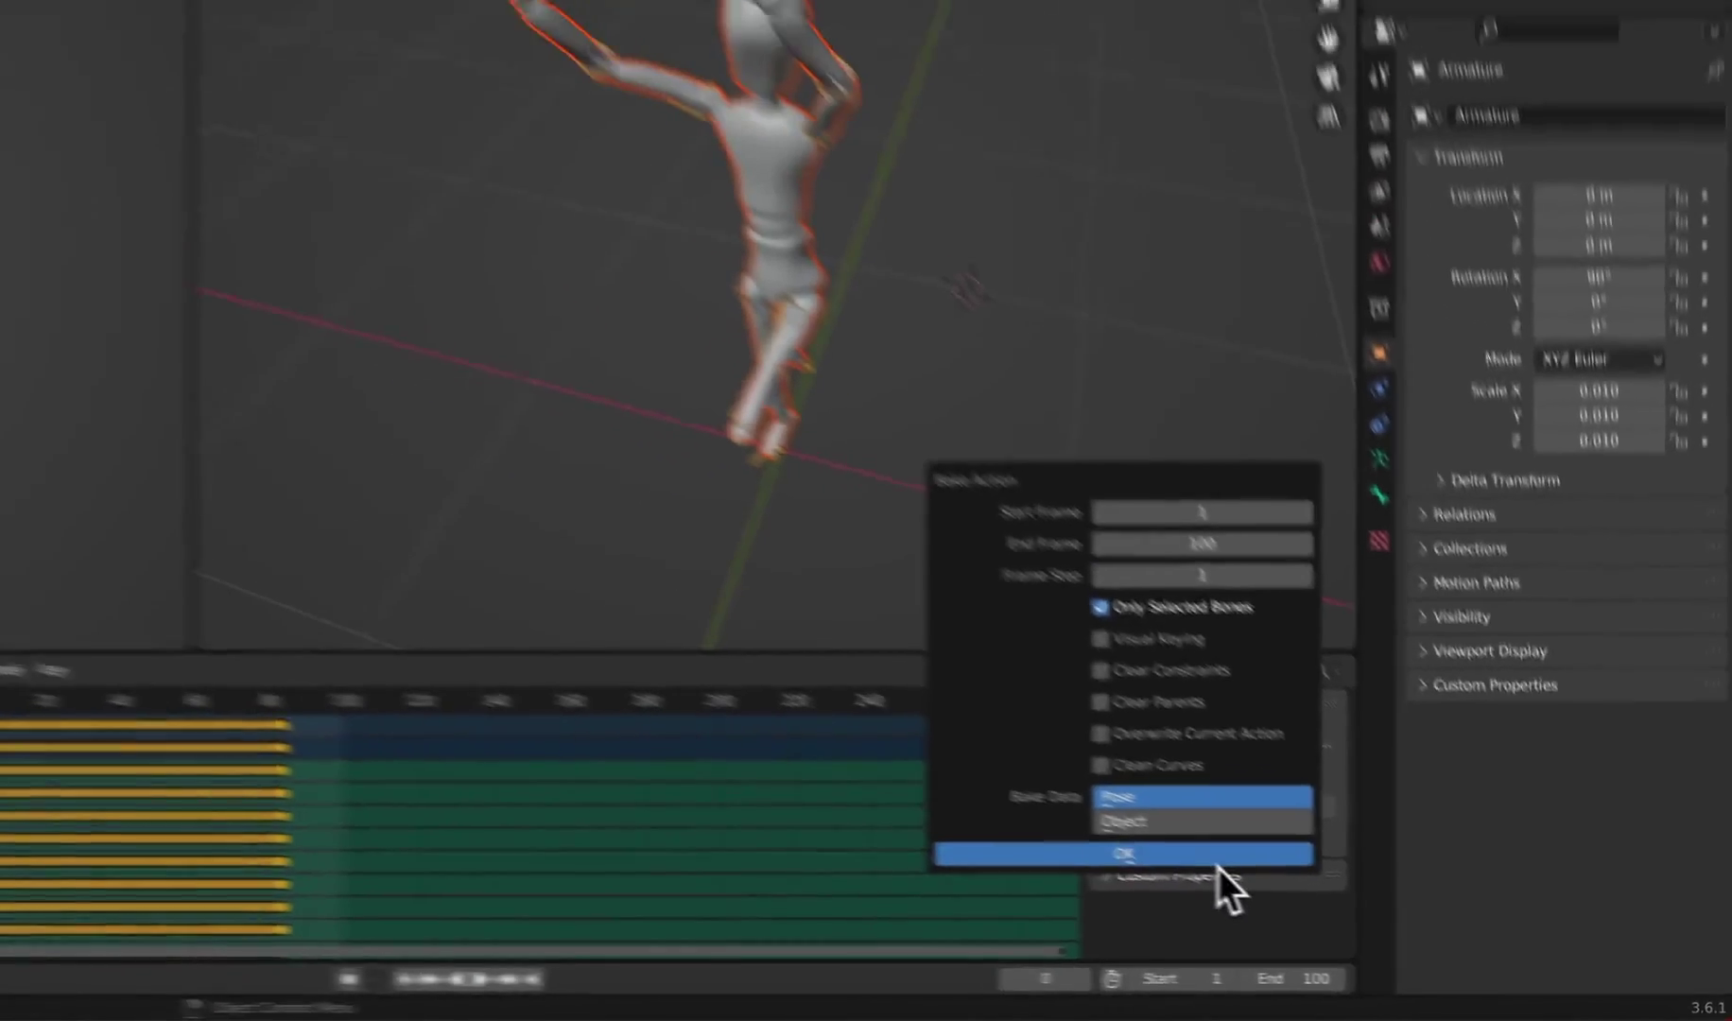
click(931, 756)
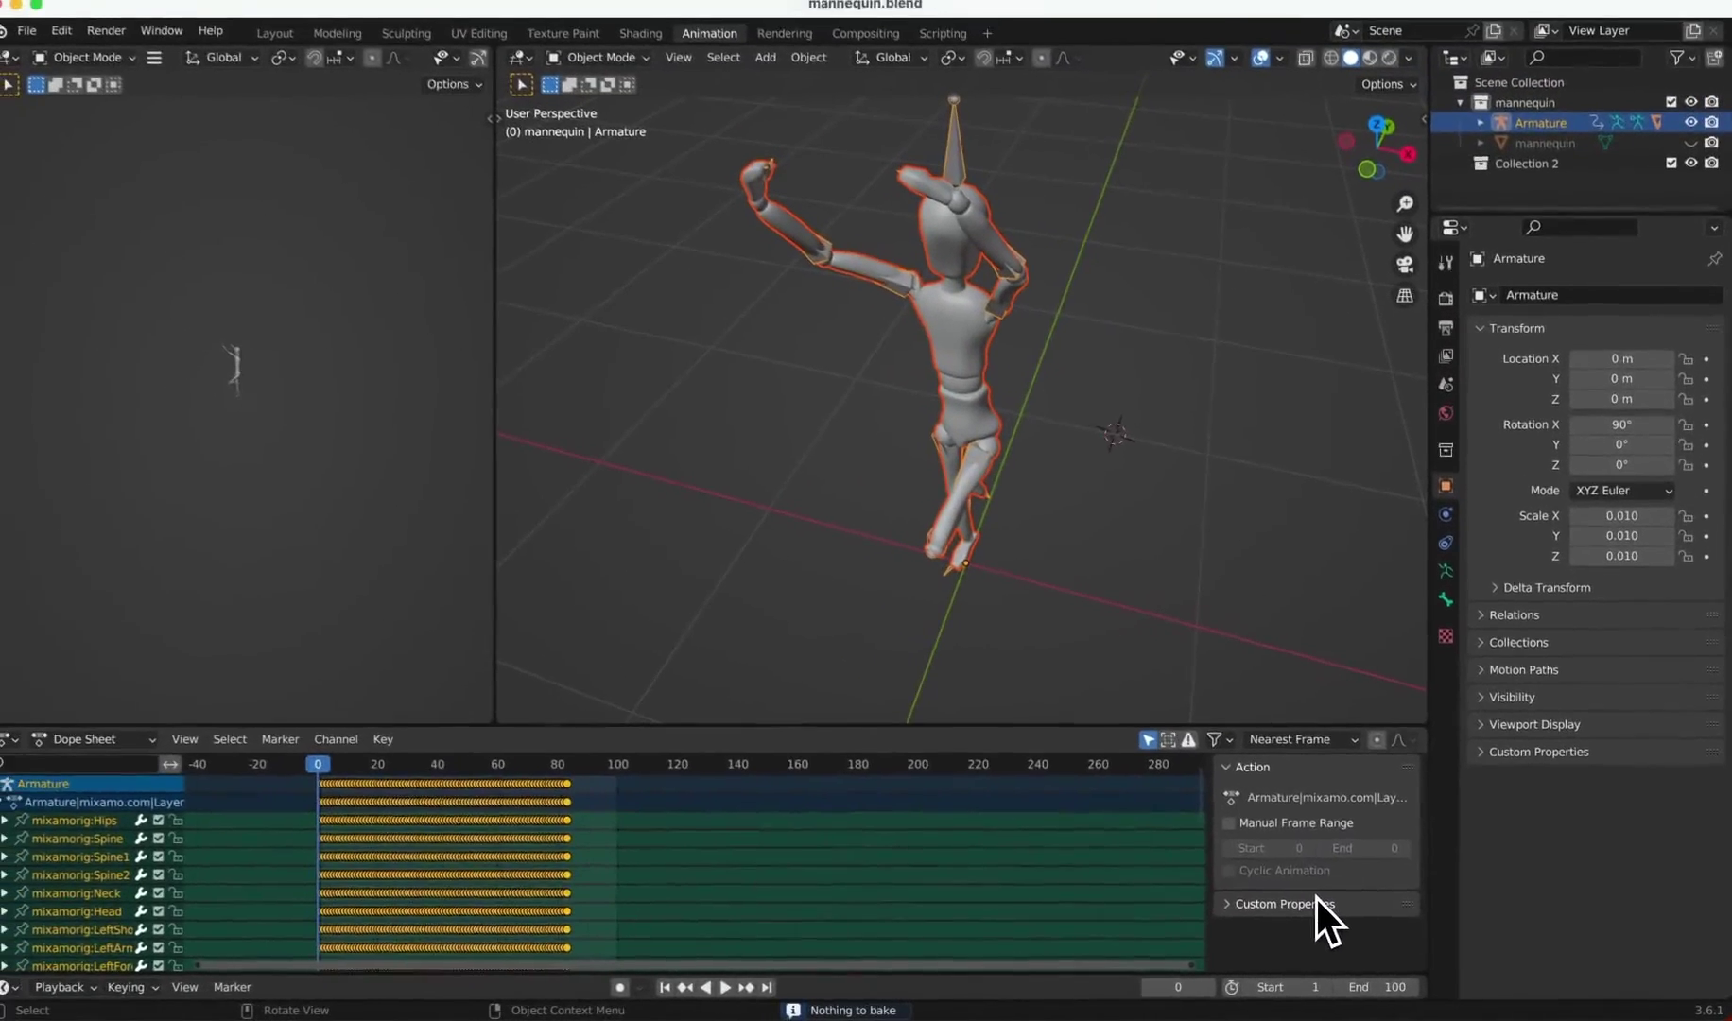
click(1229, 566)
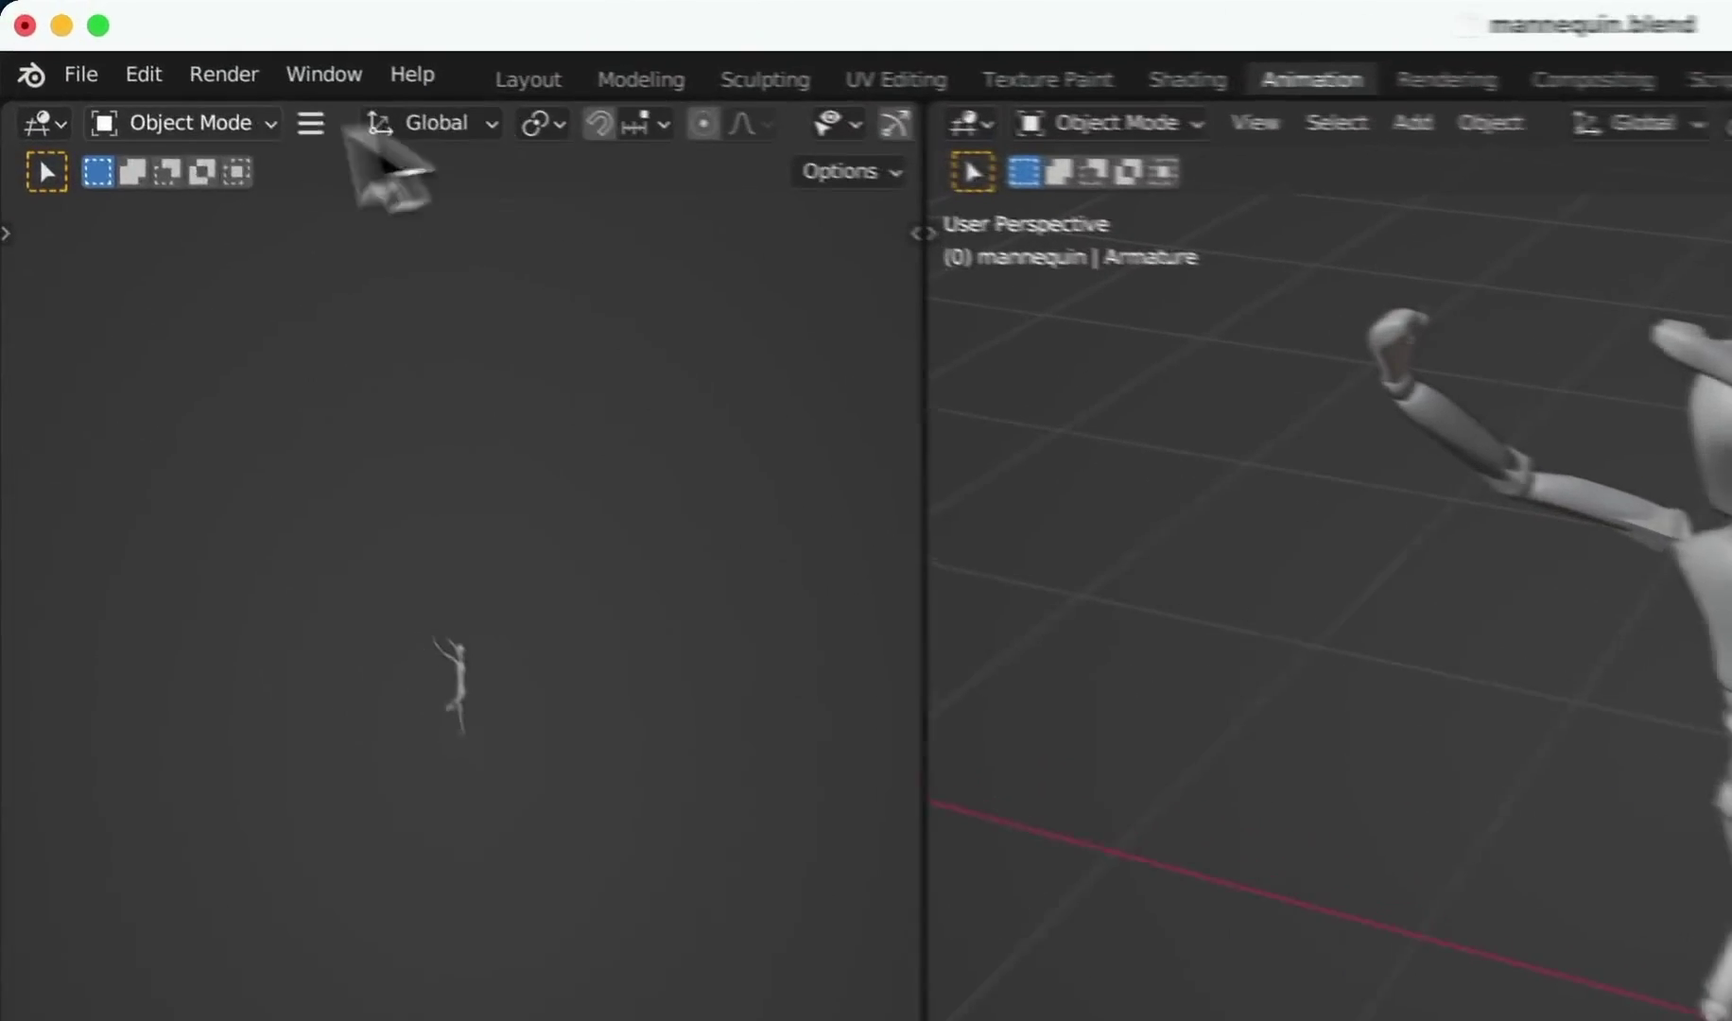
- Show the Nonlinear Animation editor on the left and push the mixamo.com action down into a strip
click(24, 67)
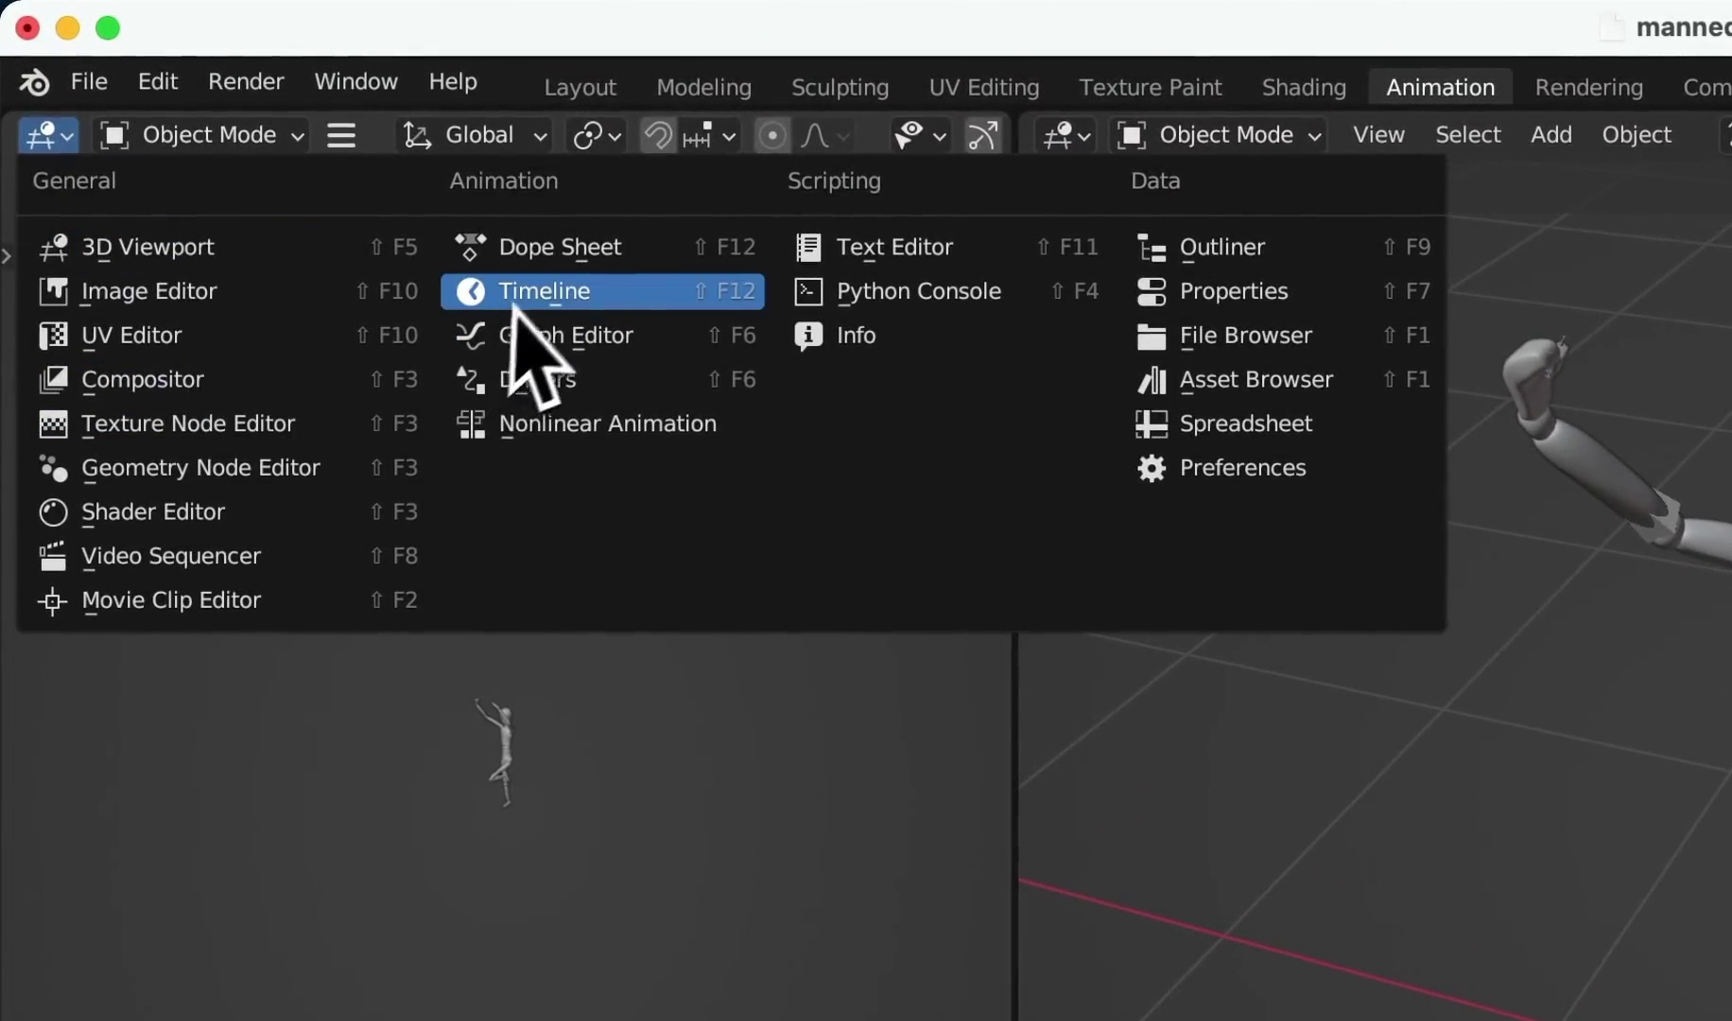
click(647, 430)
drag(558, 278, 842, 324)
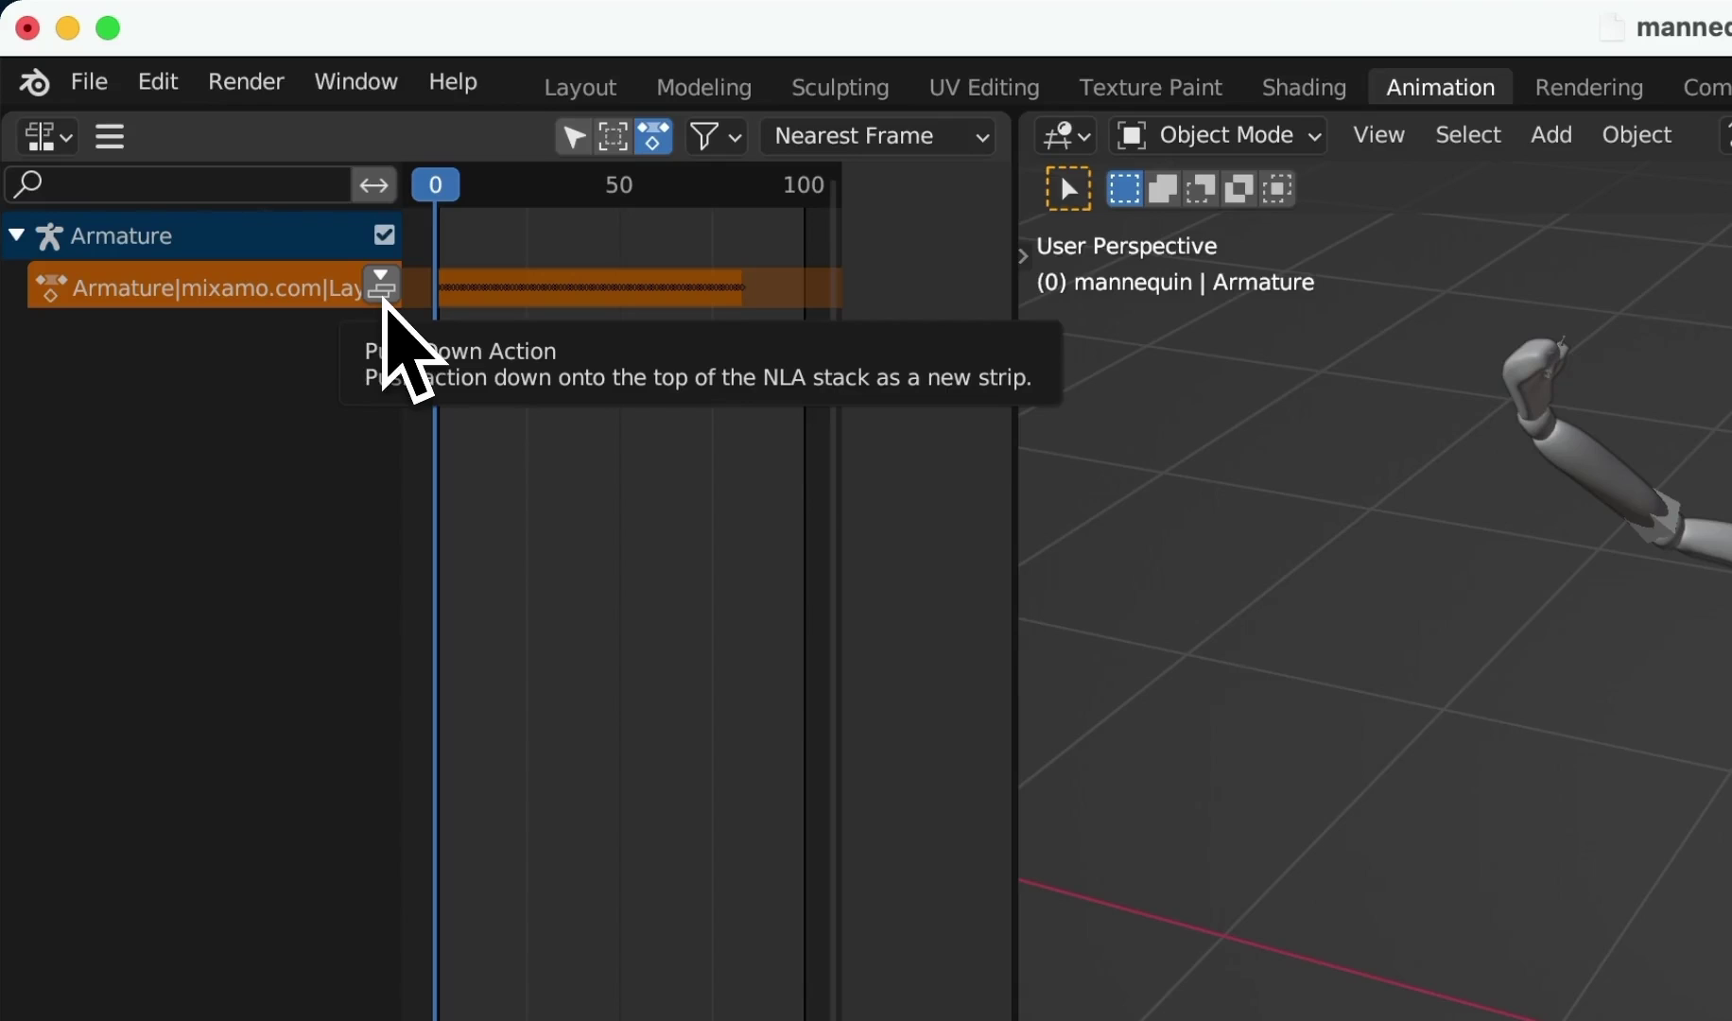
click(384, 299)
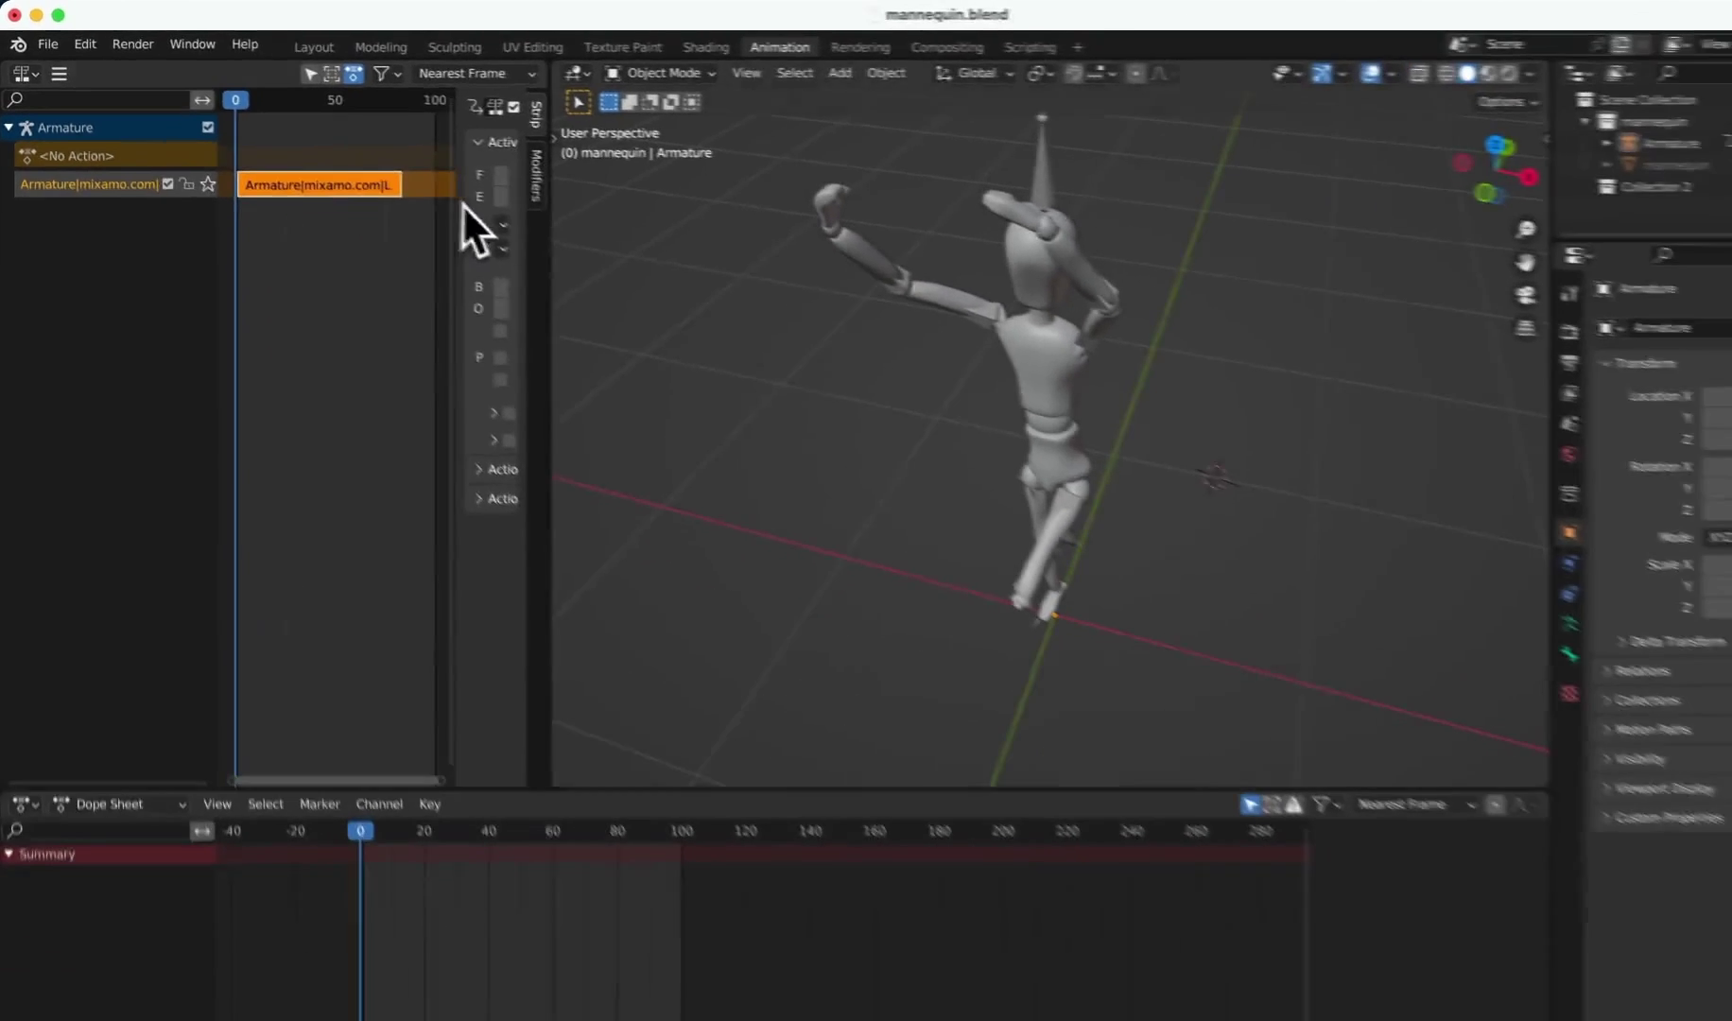
- Scrub the timeline to about frame 77, then to frame 92
drag(334, 770, 579, 788)
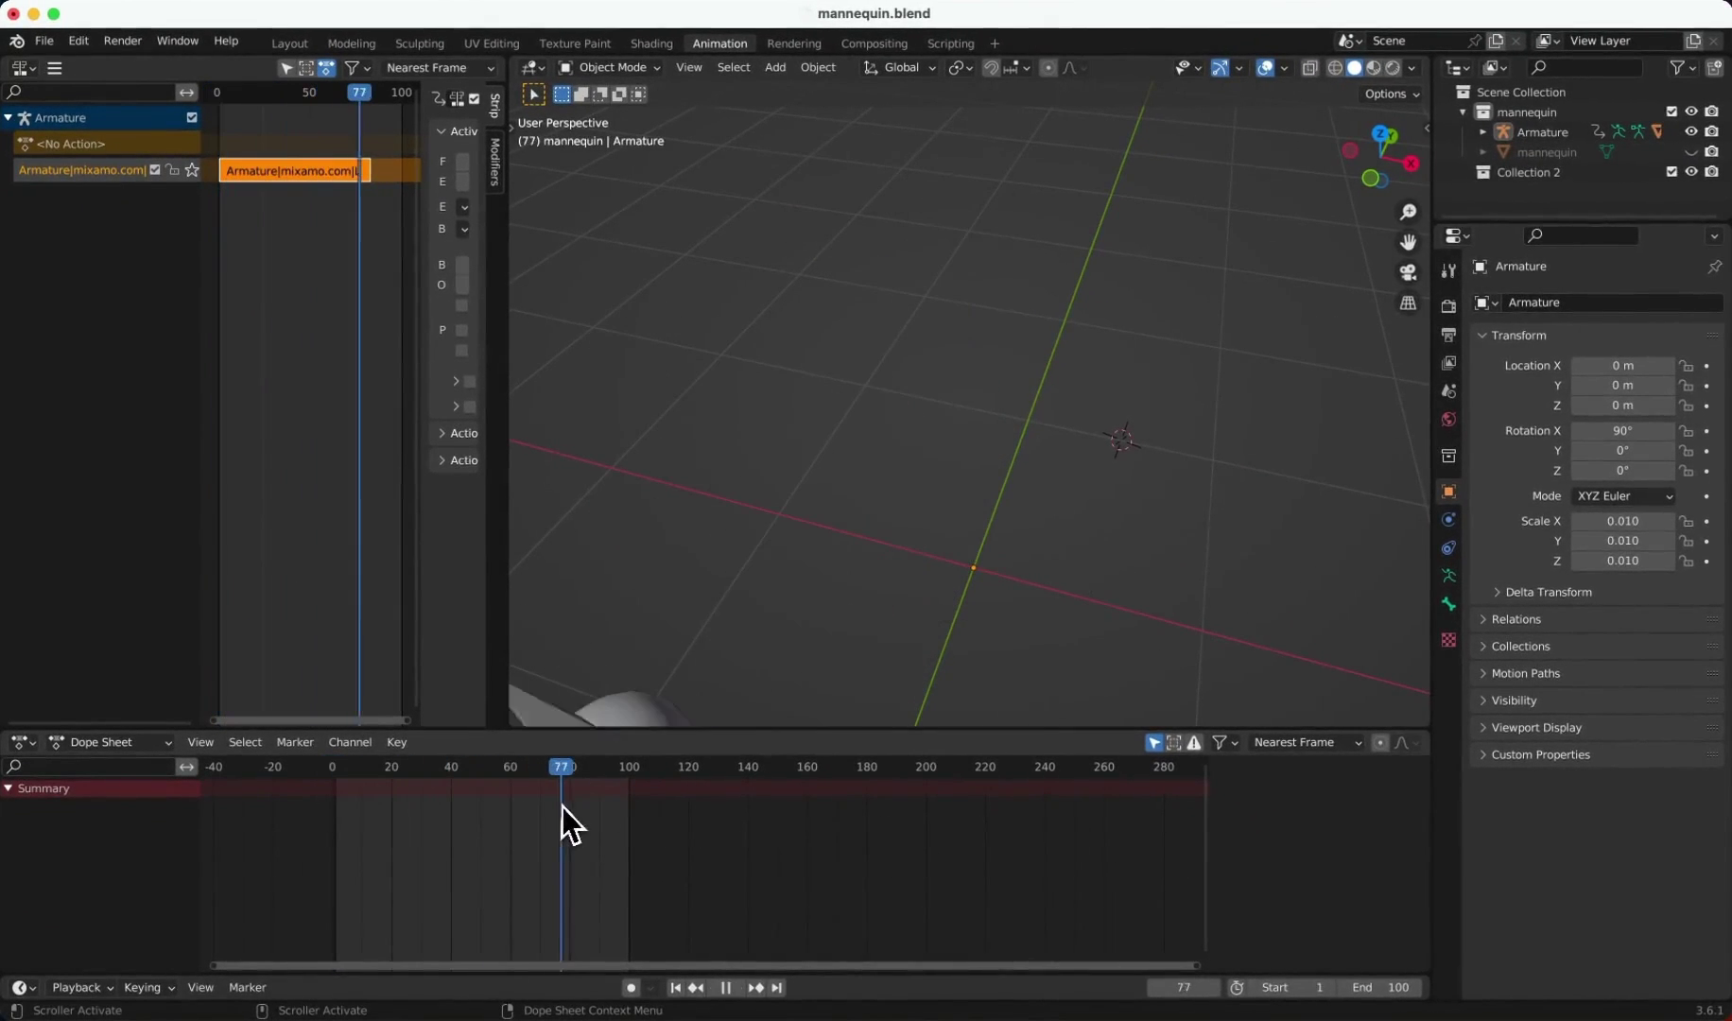
scroll(874, 605, down, 4)
click(610, 774)
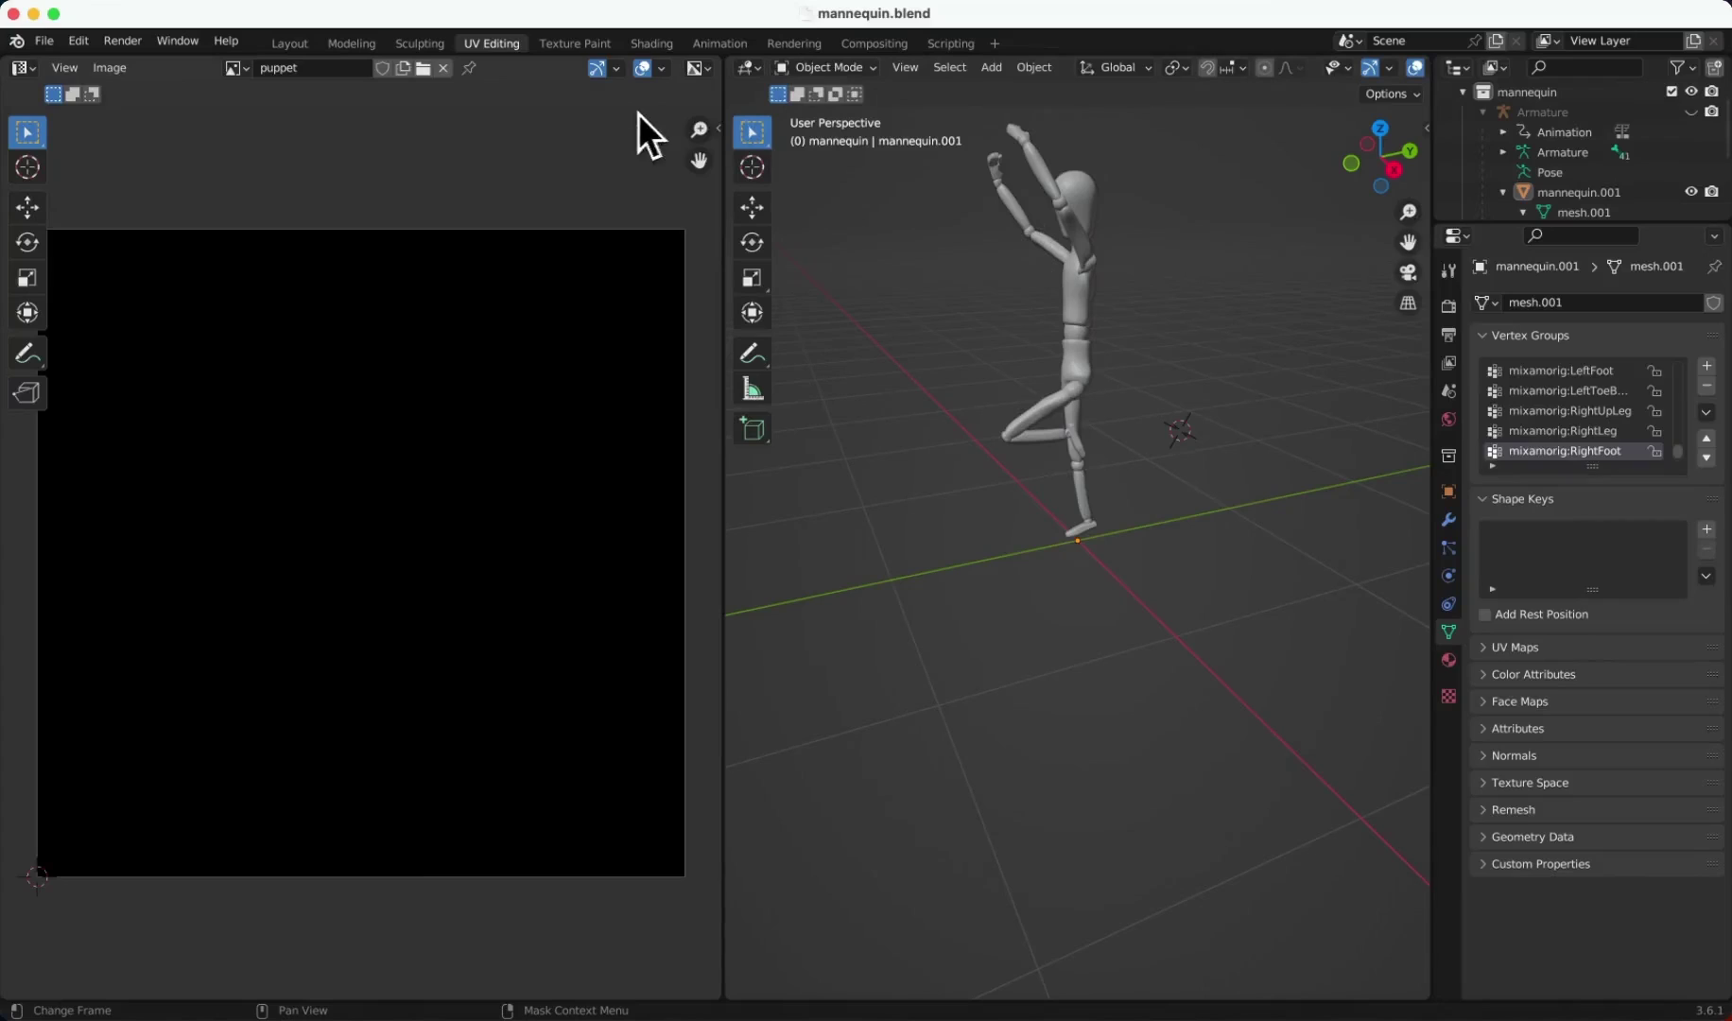
- Switch to Rendered shading, view the mannequin from the front and select mannequin.001 in the Outliner
drag(722, 101, 511, 93)
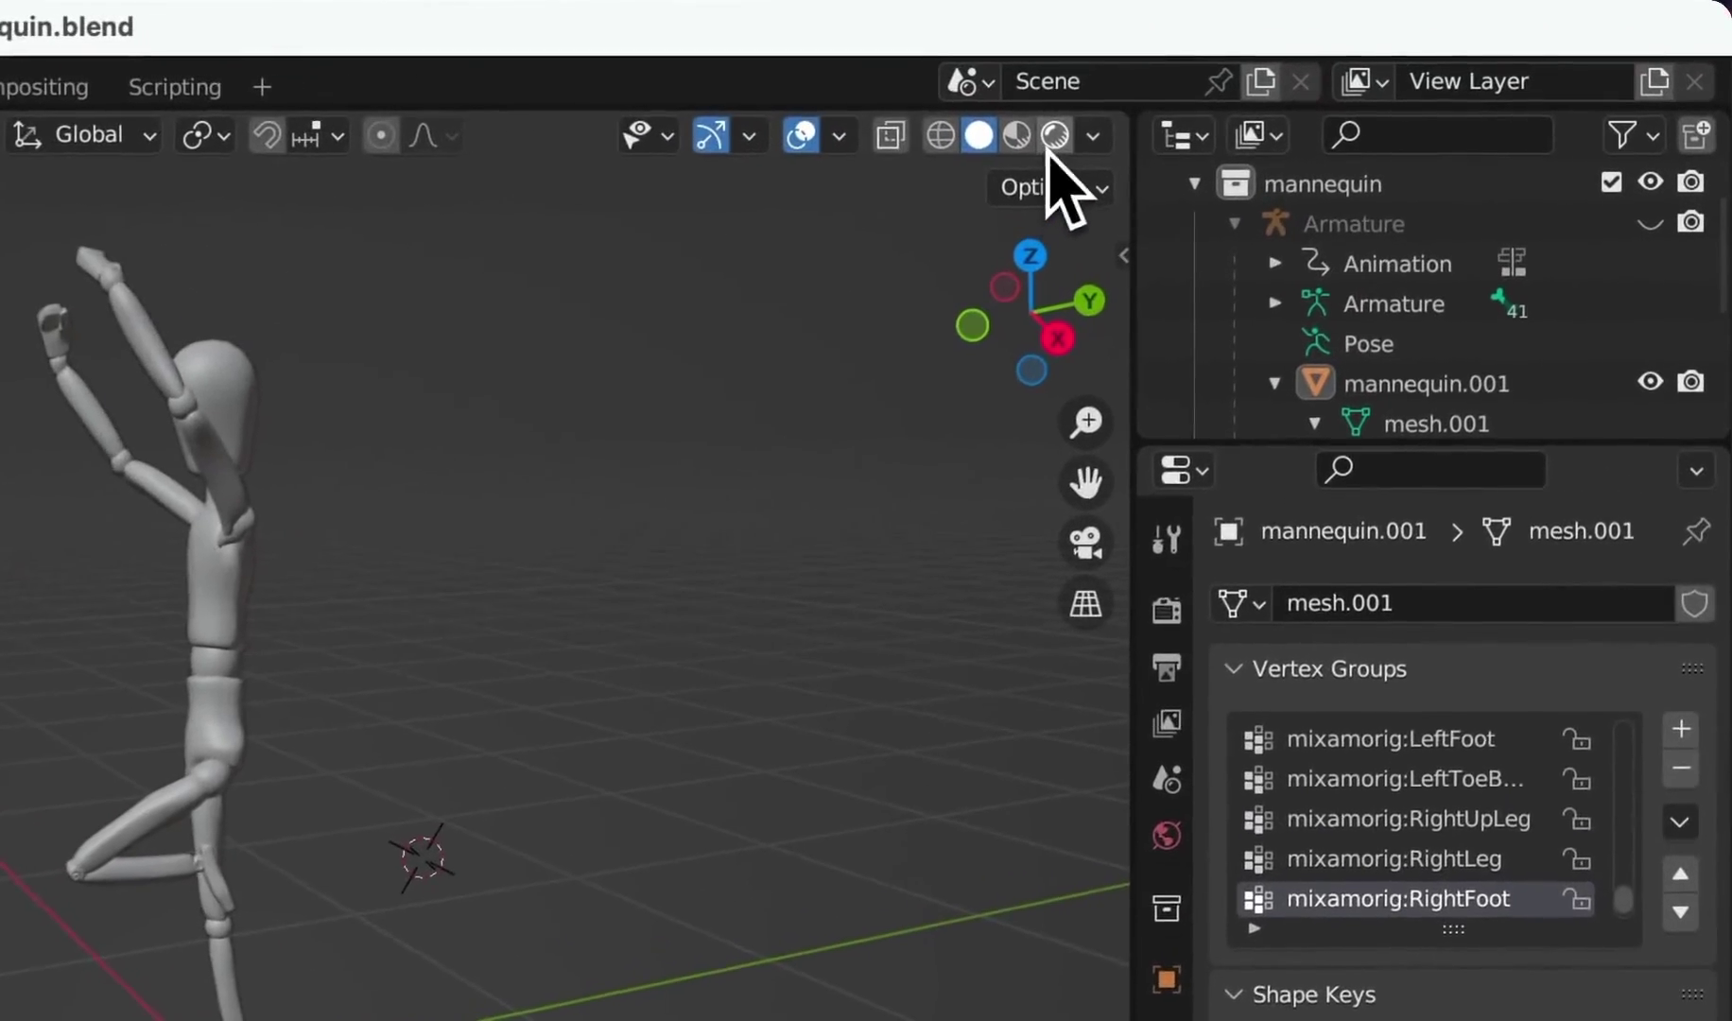
click(1392, 68)
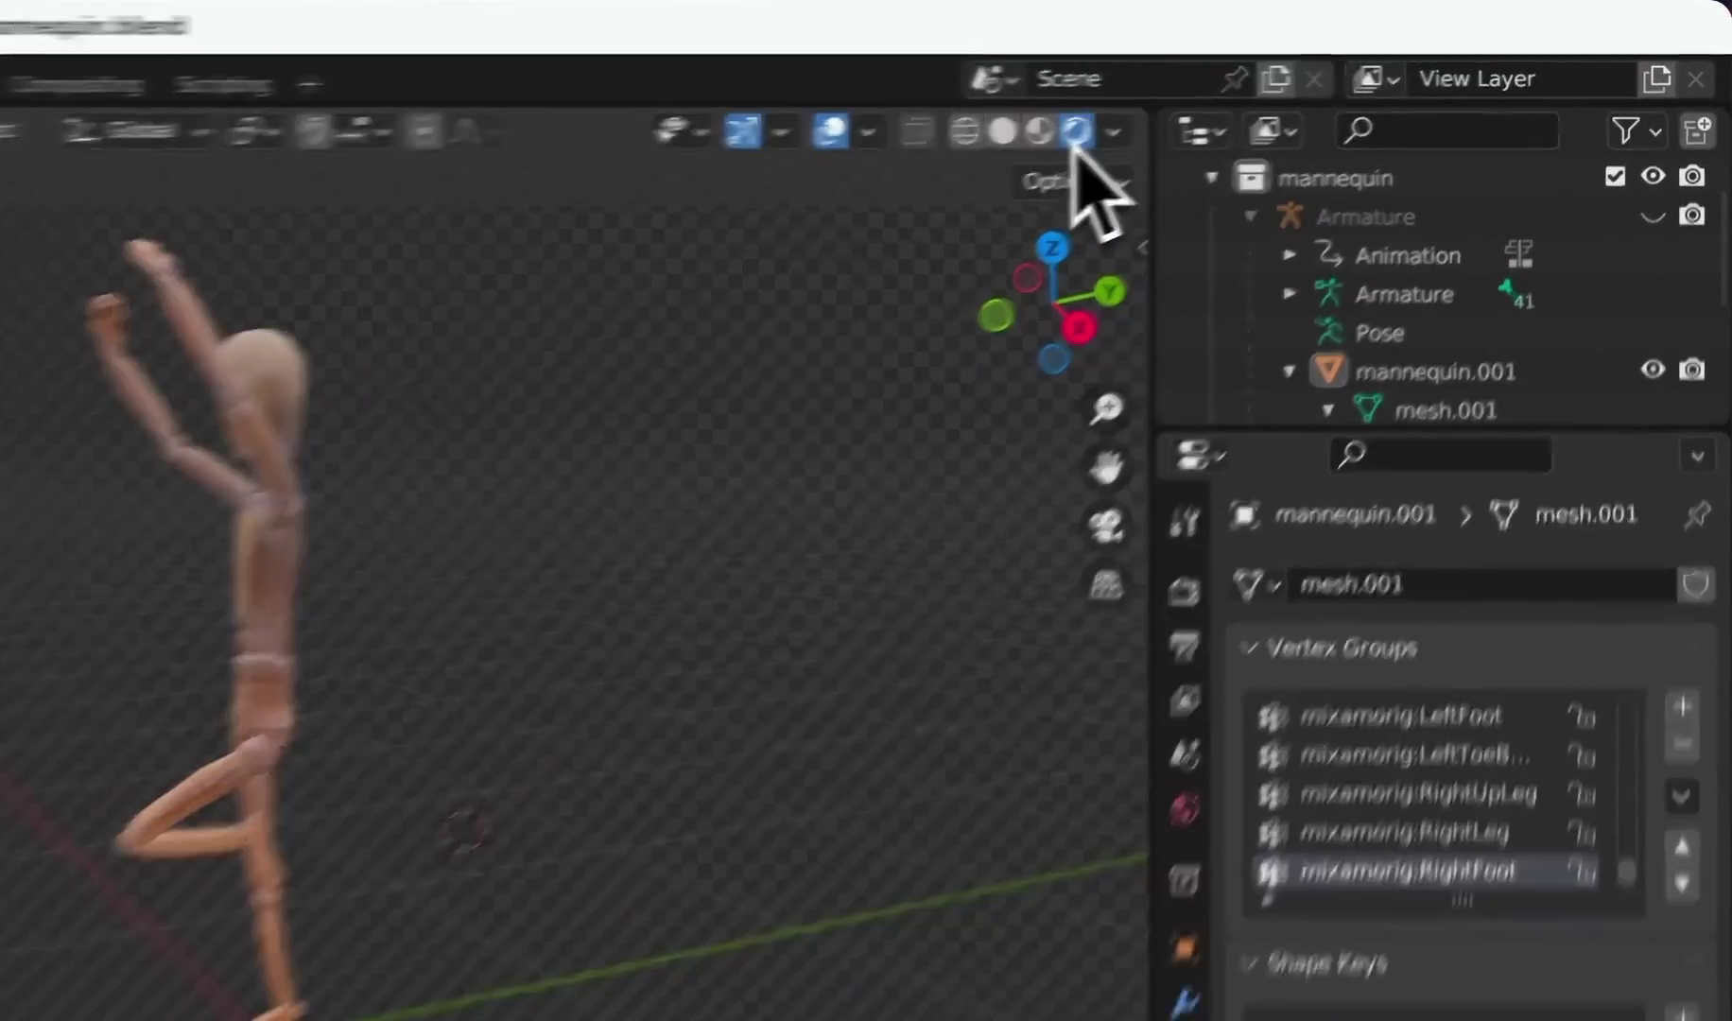
middle_drag(1051, 285, 1116, 440)
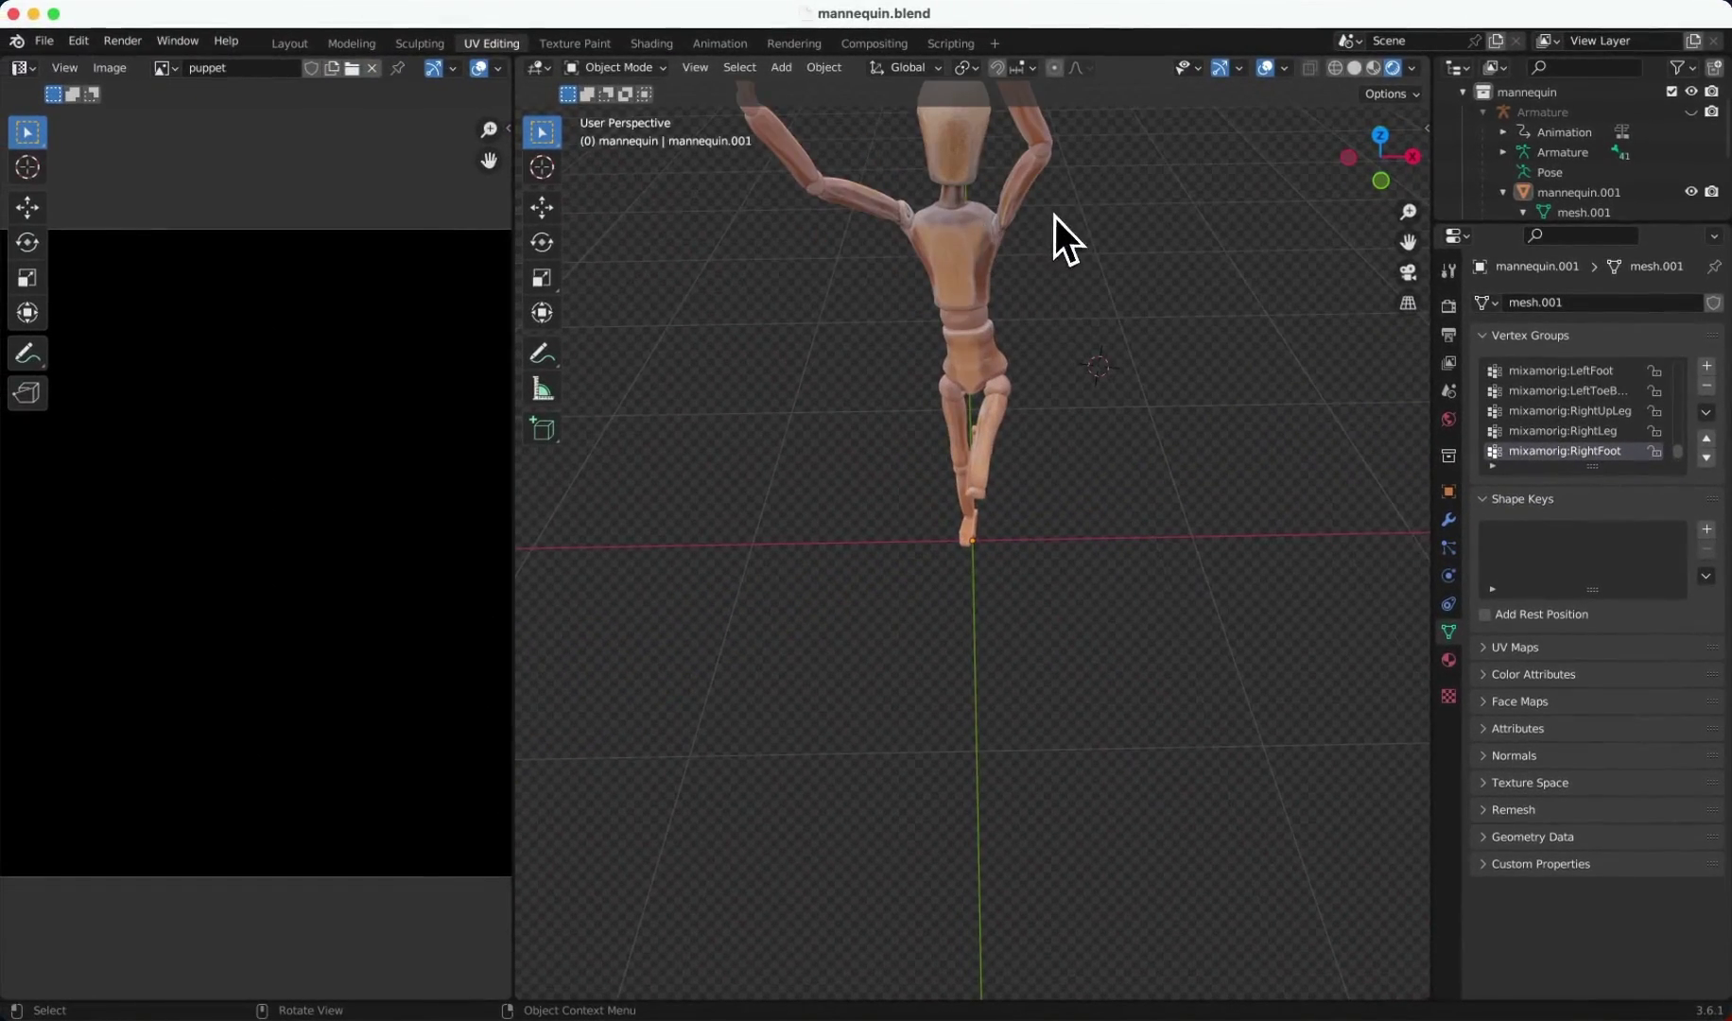
scroll(1058, 378, up, 4)
scroll(1121, 434, up, 2)
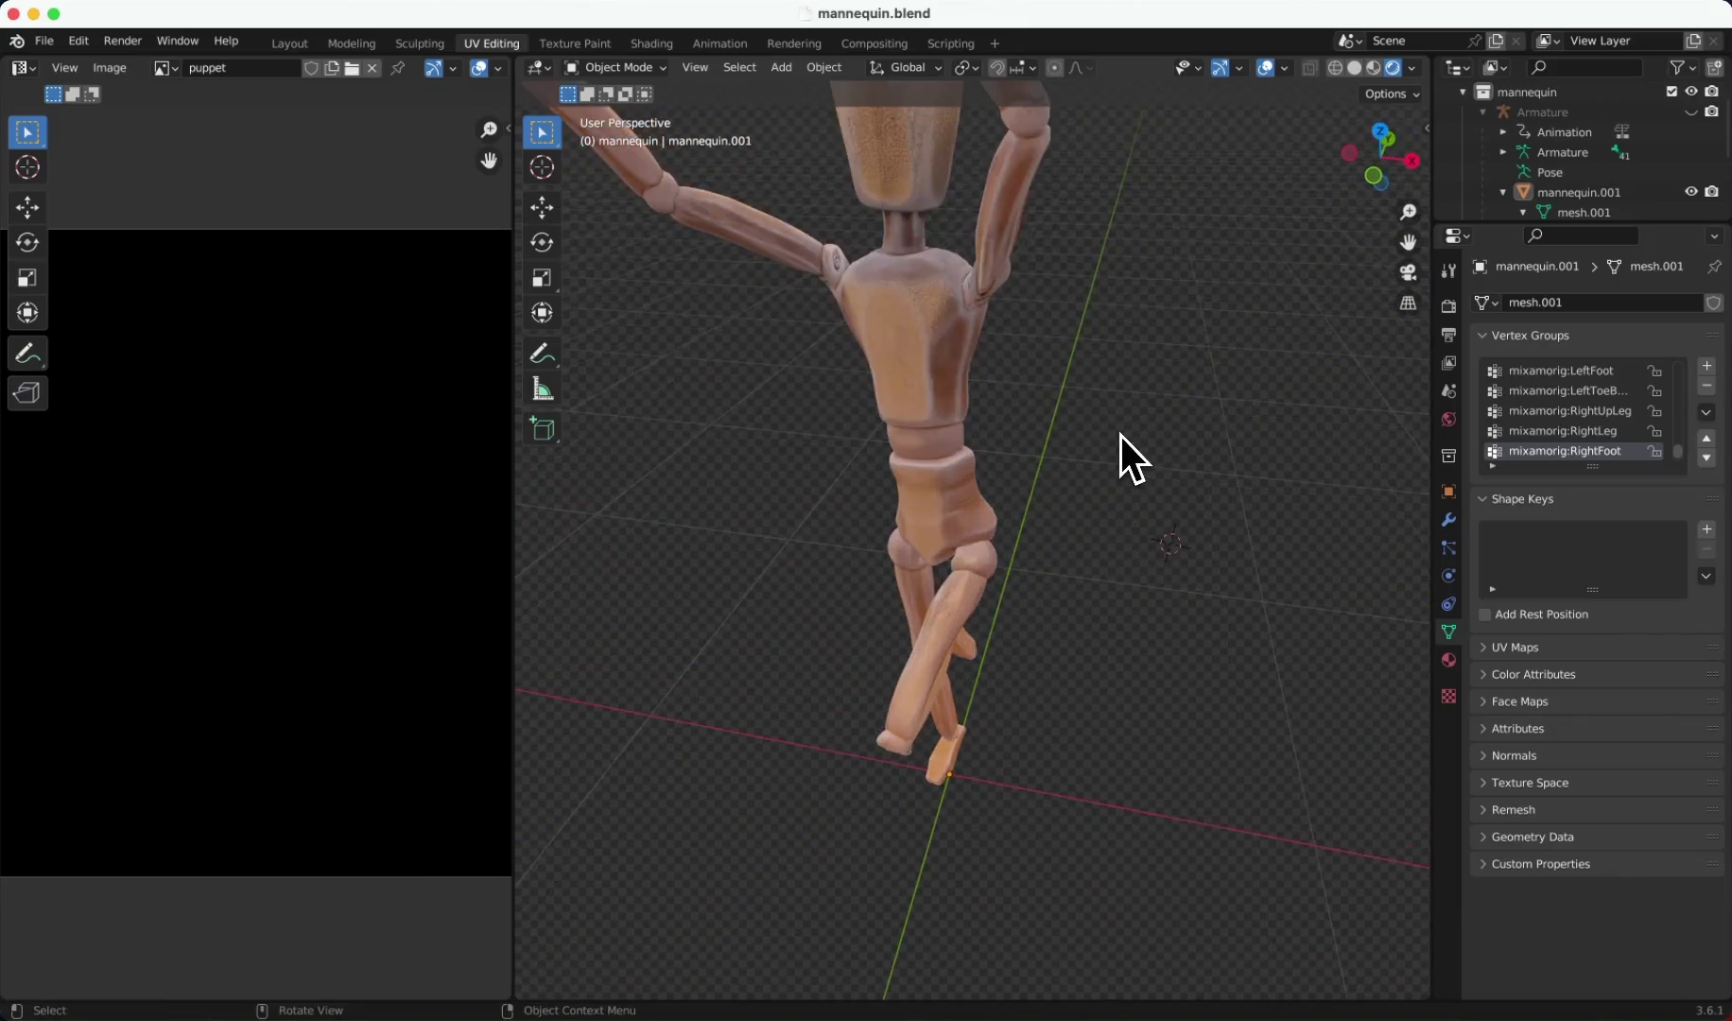
scroll(1120, 434, down, 3)
scroll(1124, 433, up, 1)
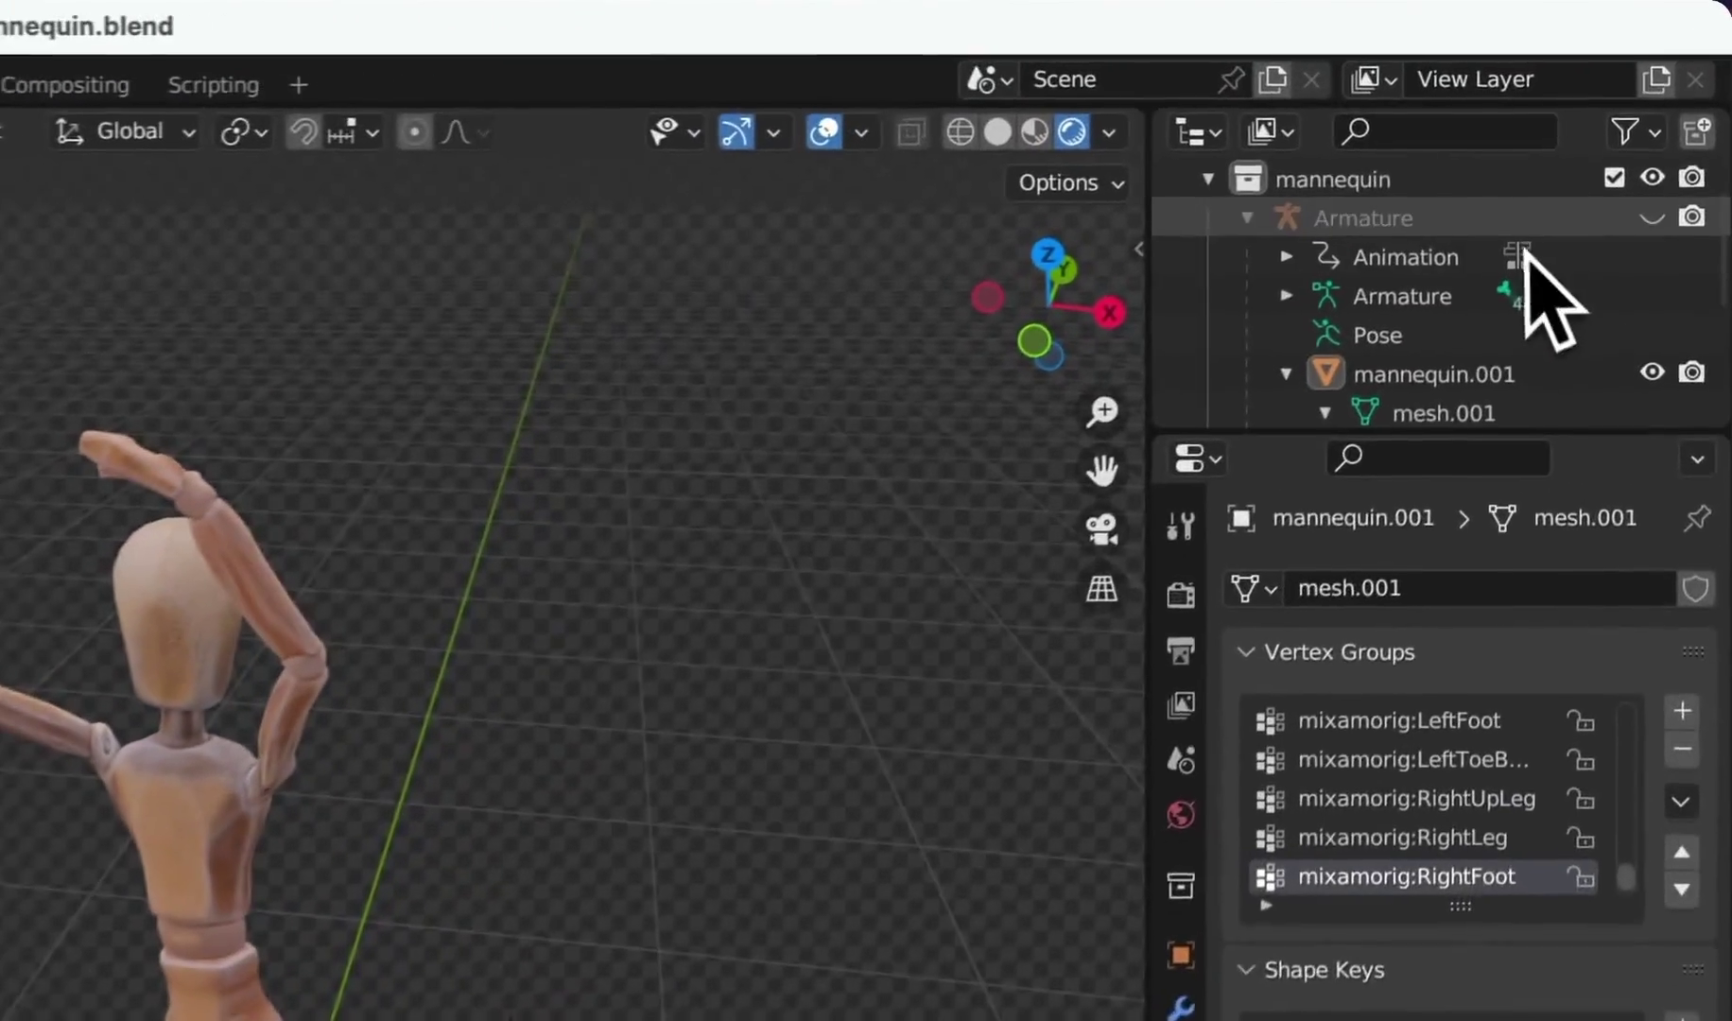
click(1555, 193)
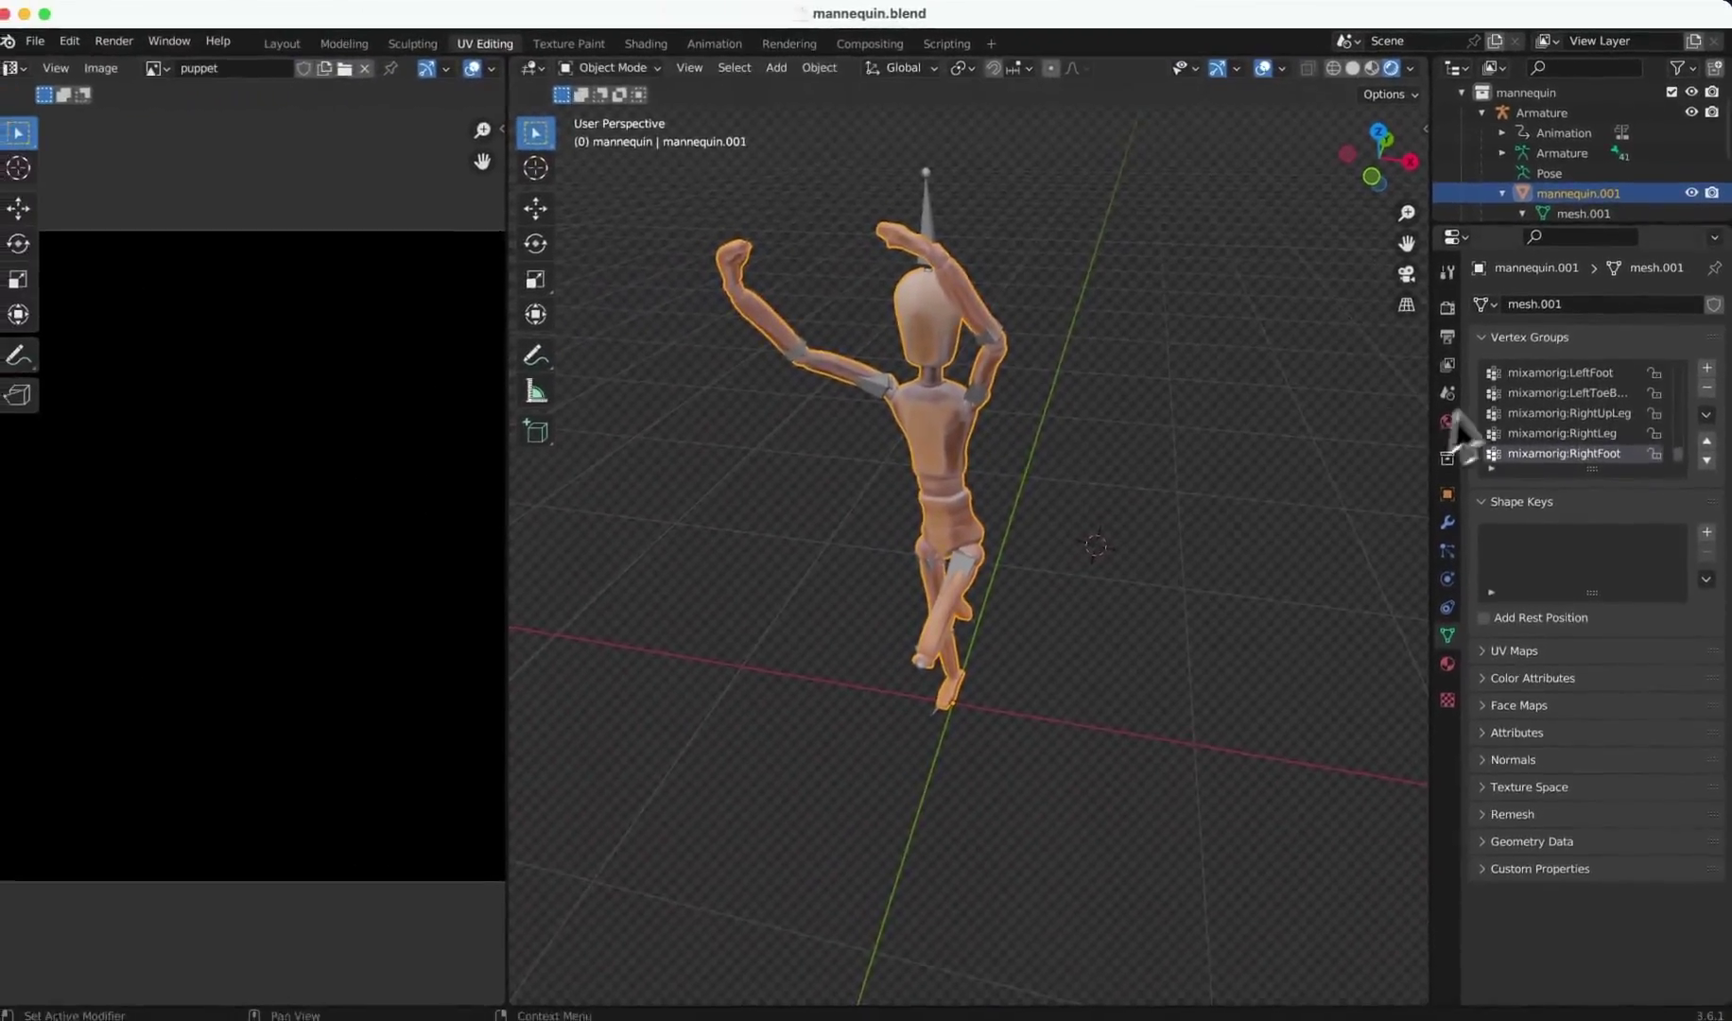
- Put mannequin.001 in Edit Mode and unwrap it with Smart UV Project at a 66° angle limit
click(610, 67)
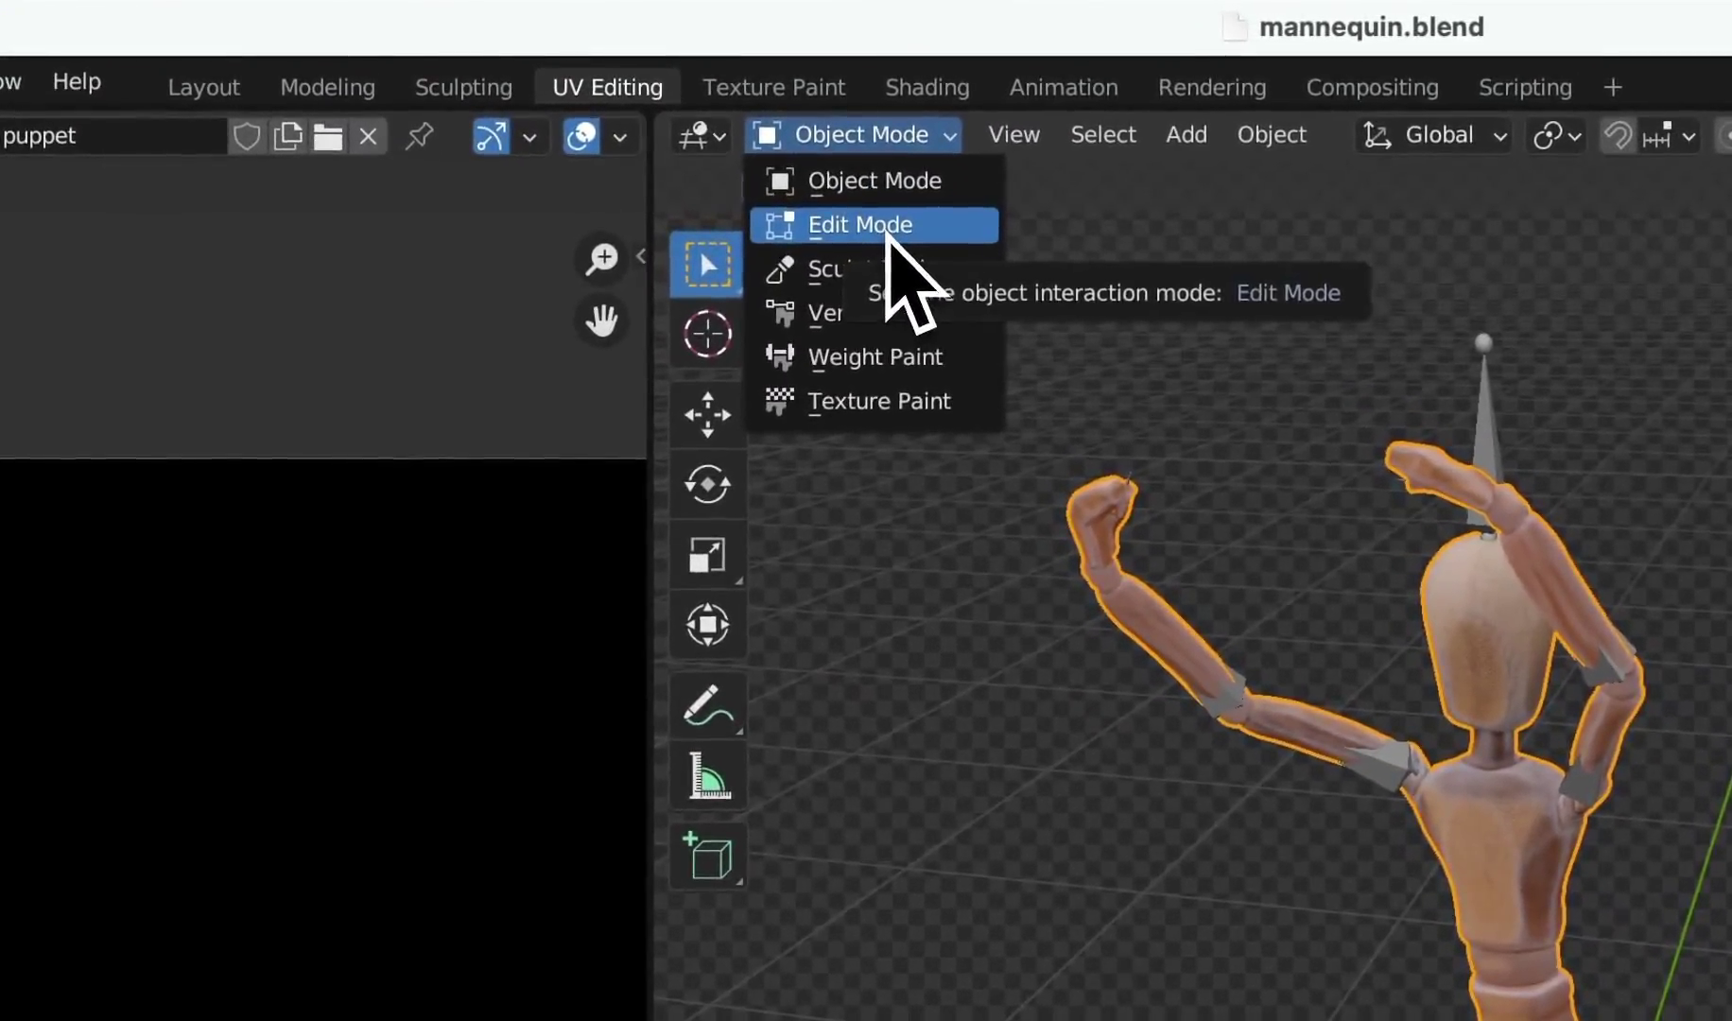
click(889, 237)
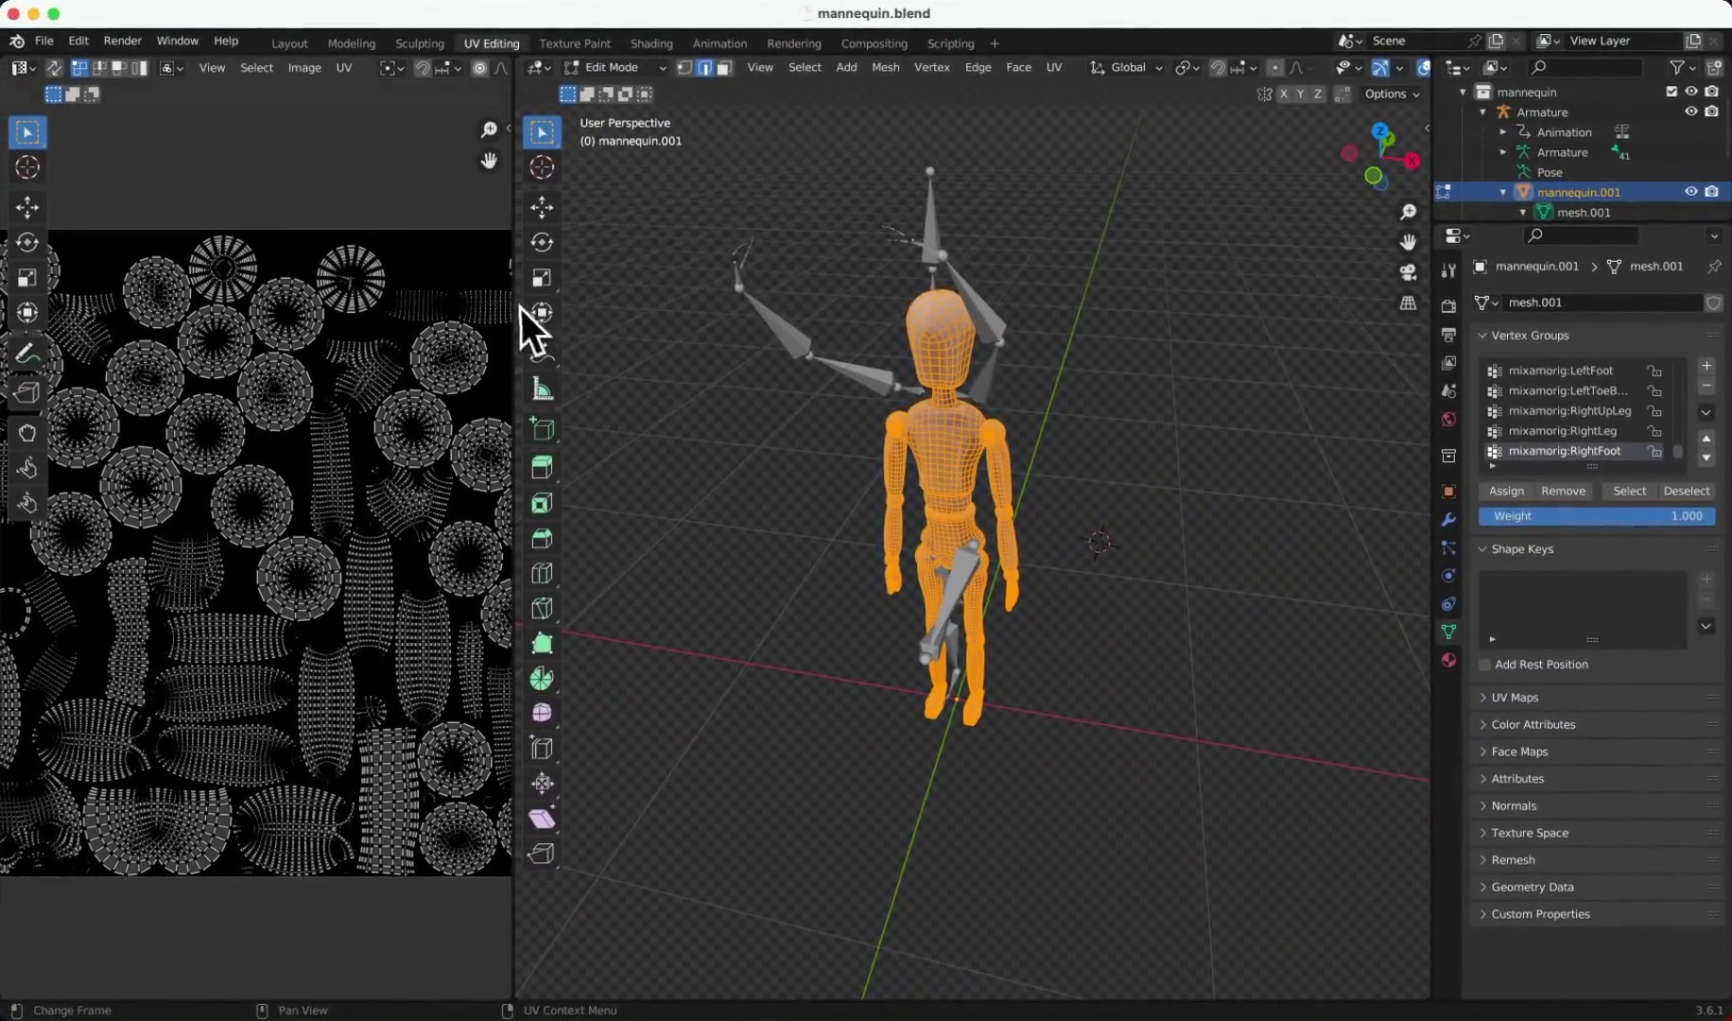
drag(520, 305, 797, 317)
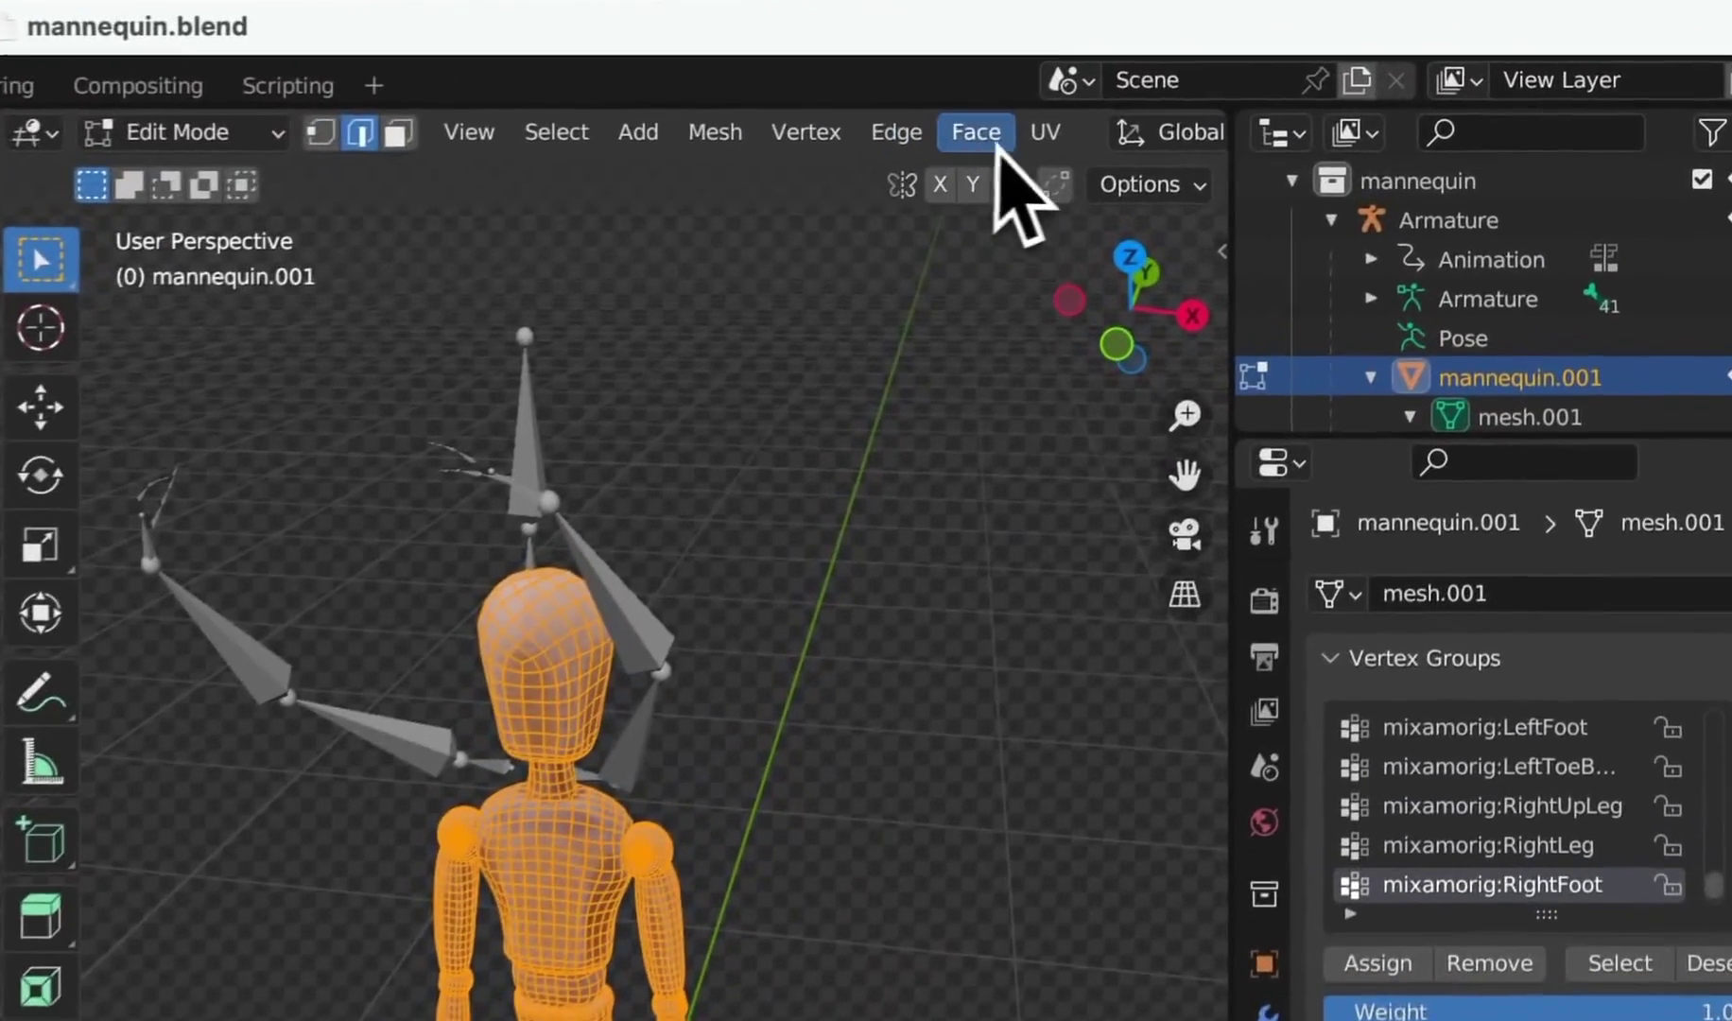
click(1039, 137)
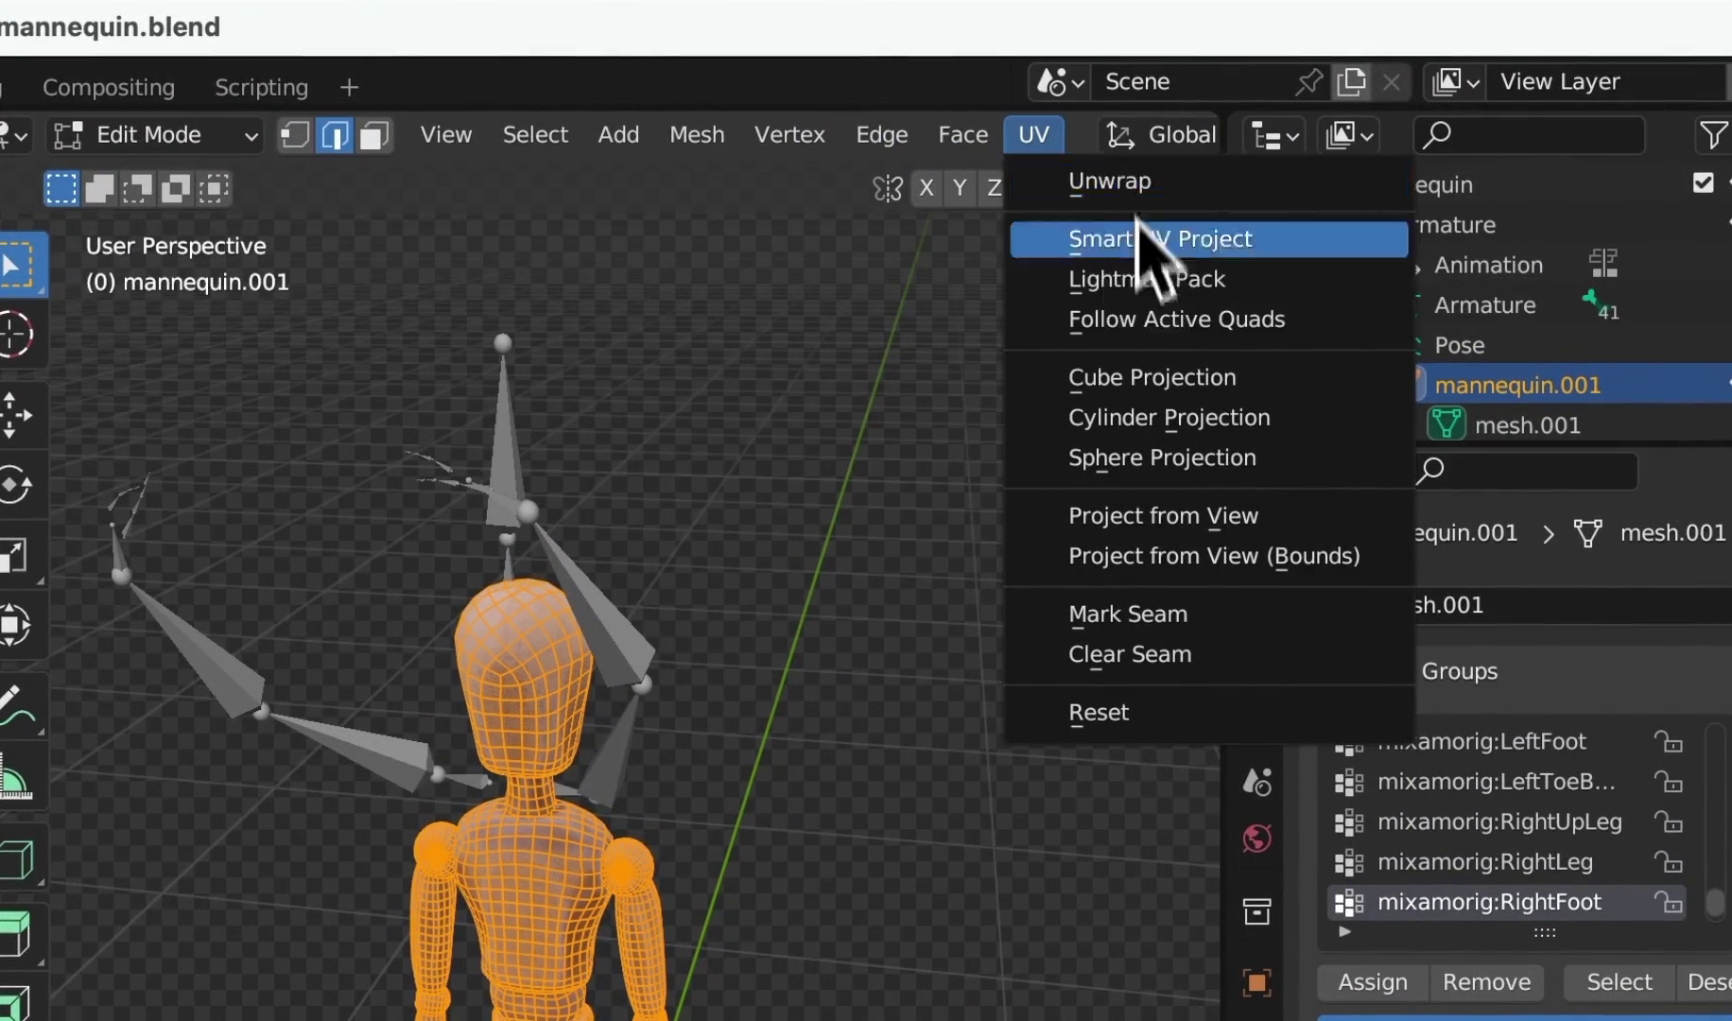
click(1141, 238)
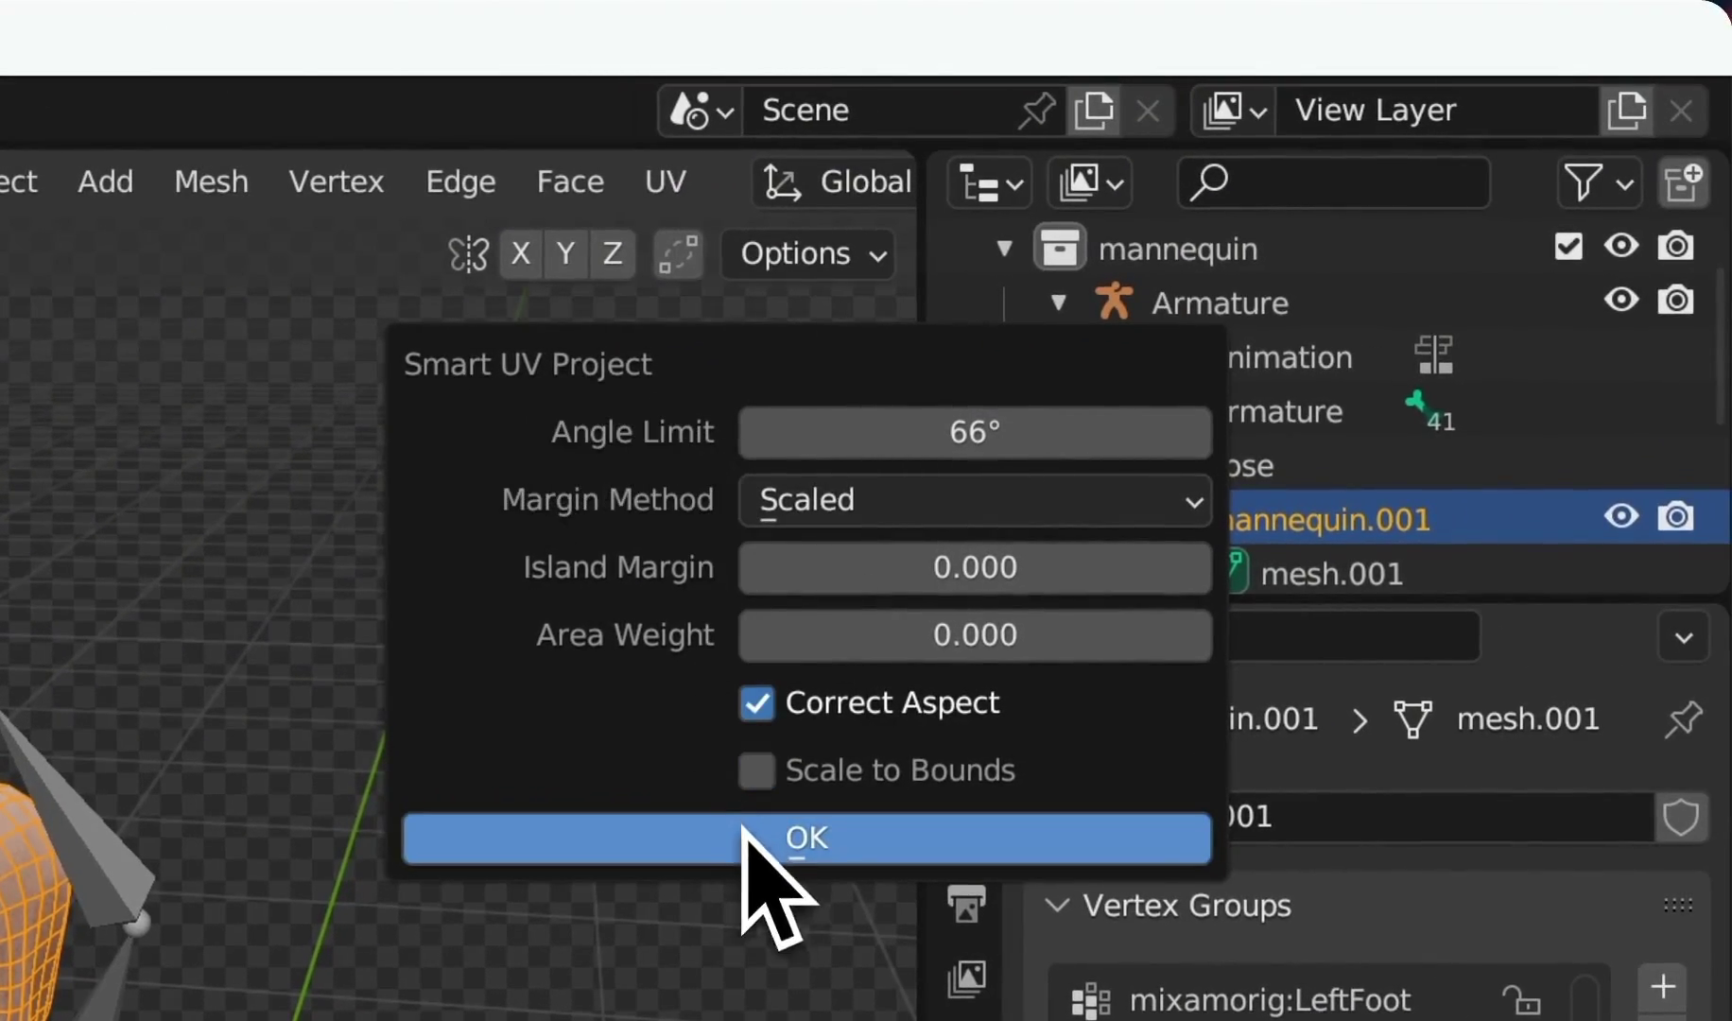
click(743, 827)
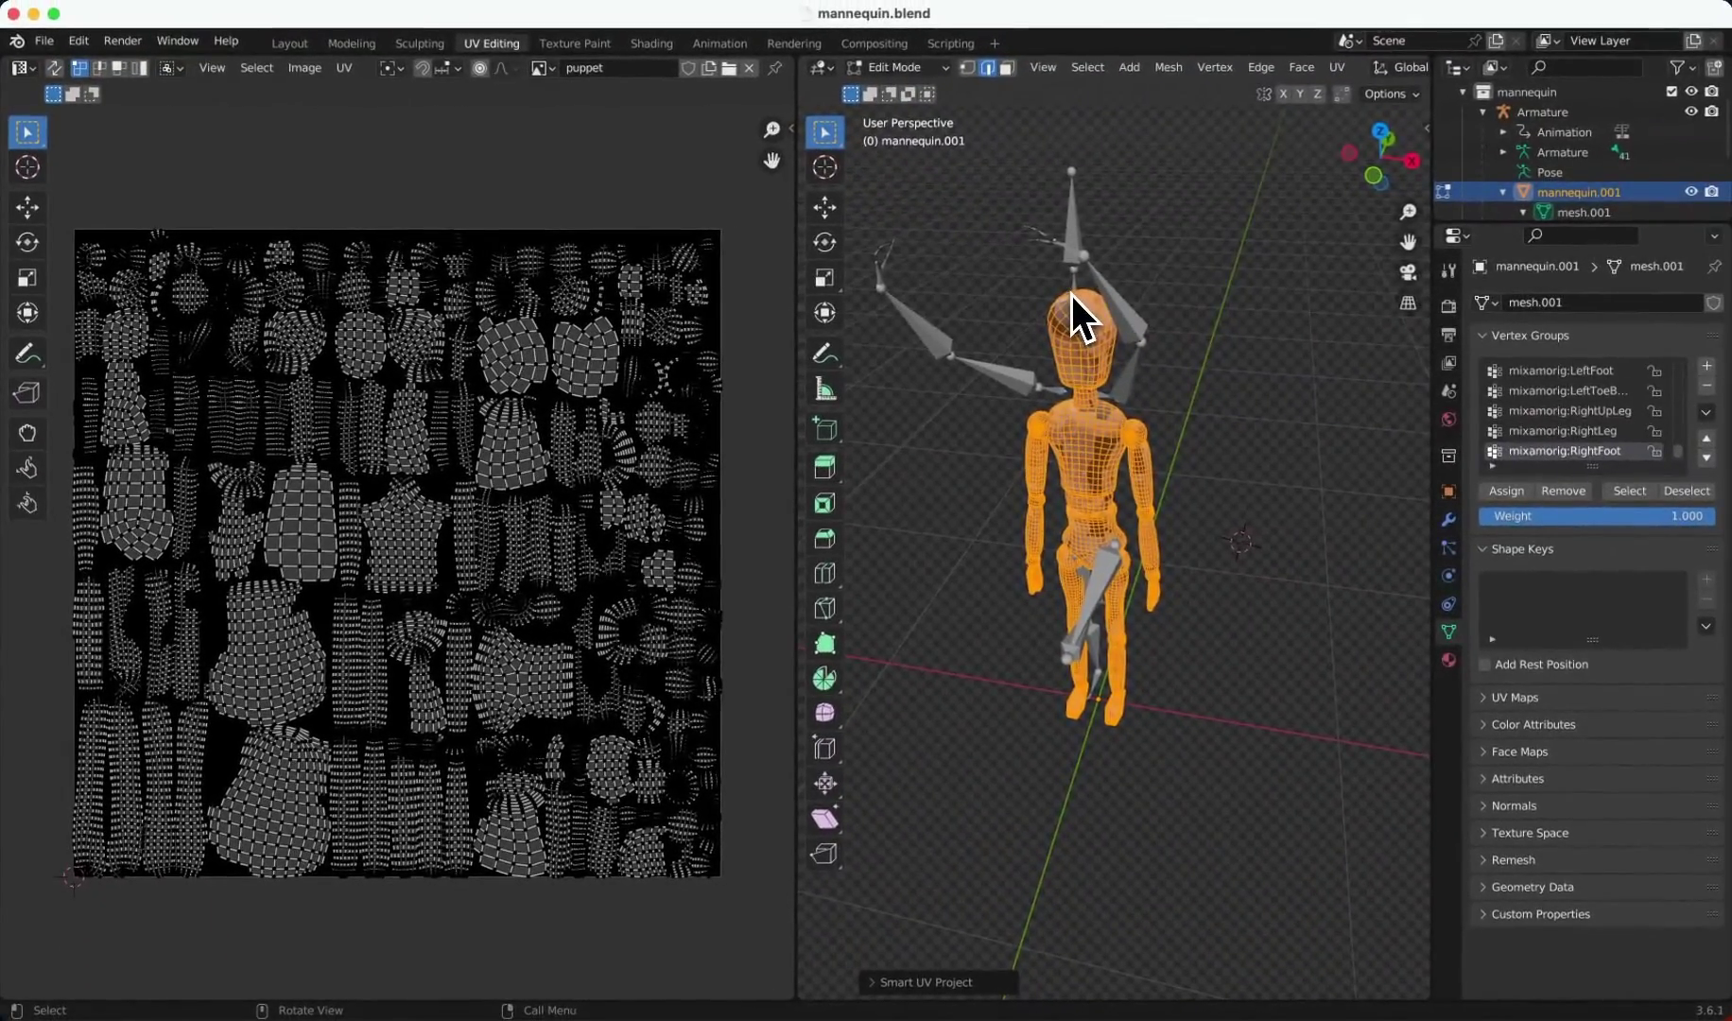
- In the Shading workspace, add an Image Texture node to the mannequin's material
key(ctrl+Page_Down)
key(ctrl+Page_Down)
scroll(958, 252, up, 4)
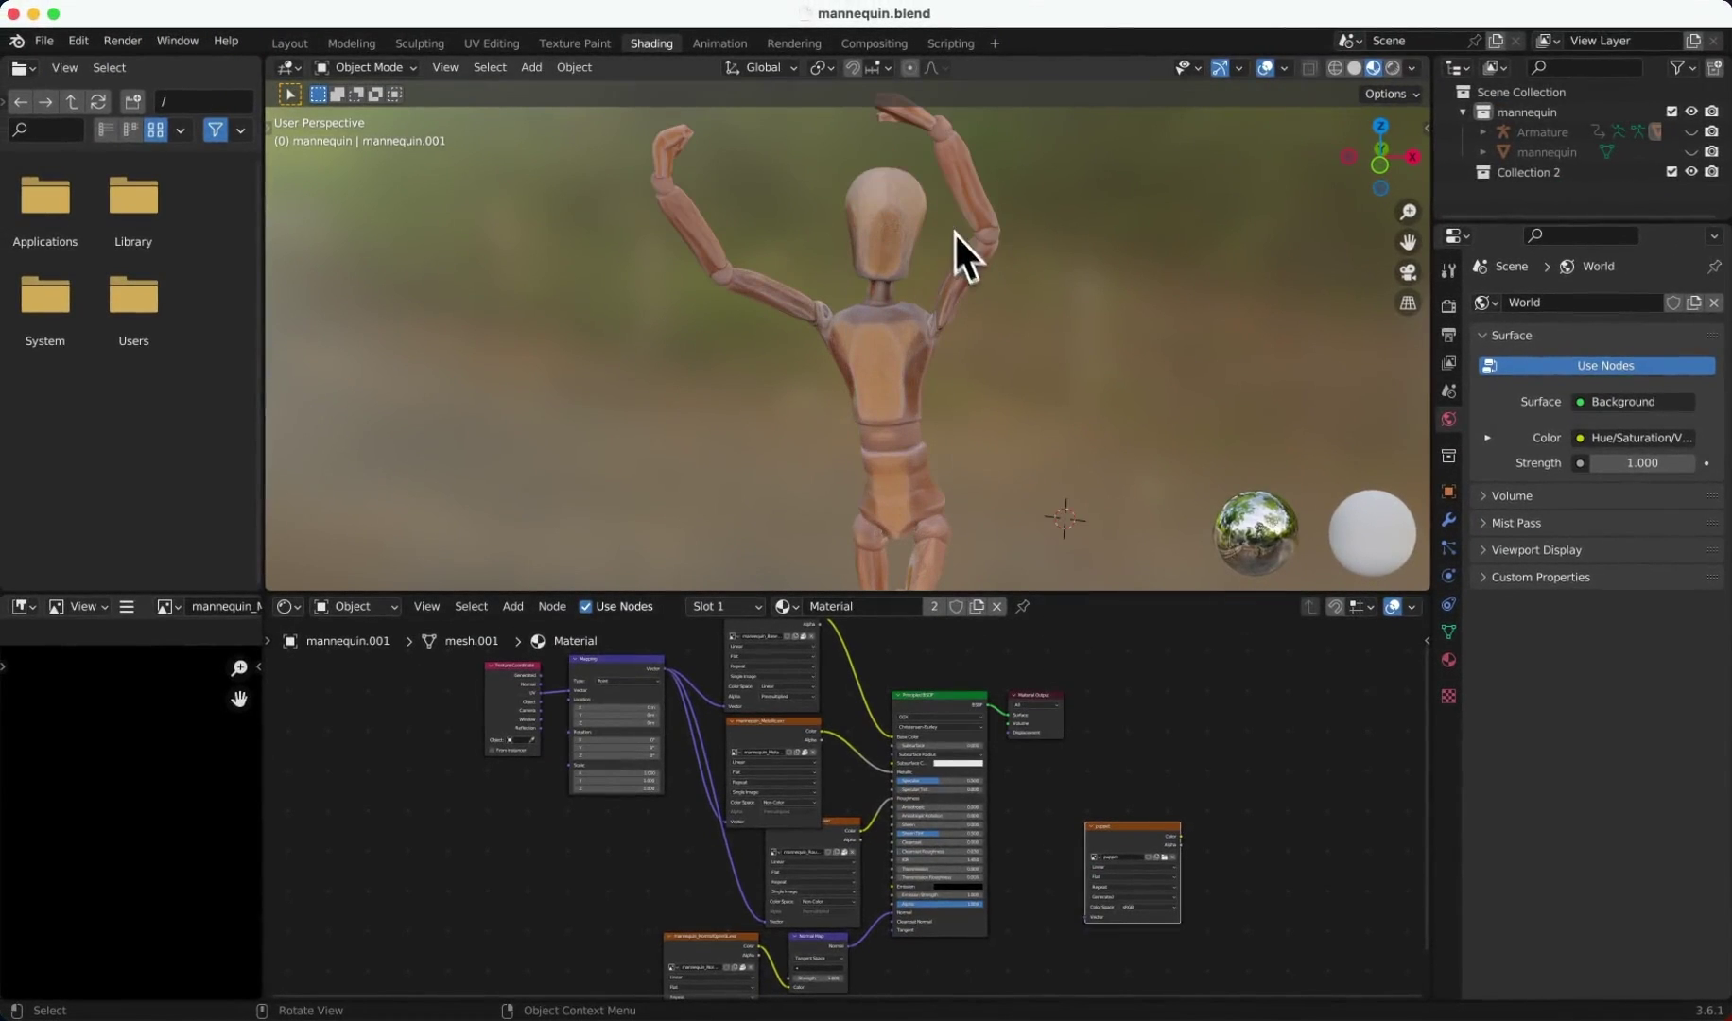
middle_drag(1087, 723, 1115, 744)
middle_drag(983, 420, 1017, 416)
middle_drag(1134, 765, 1169, 705)
middle_drag(828, 732, 891, 824)
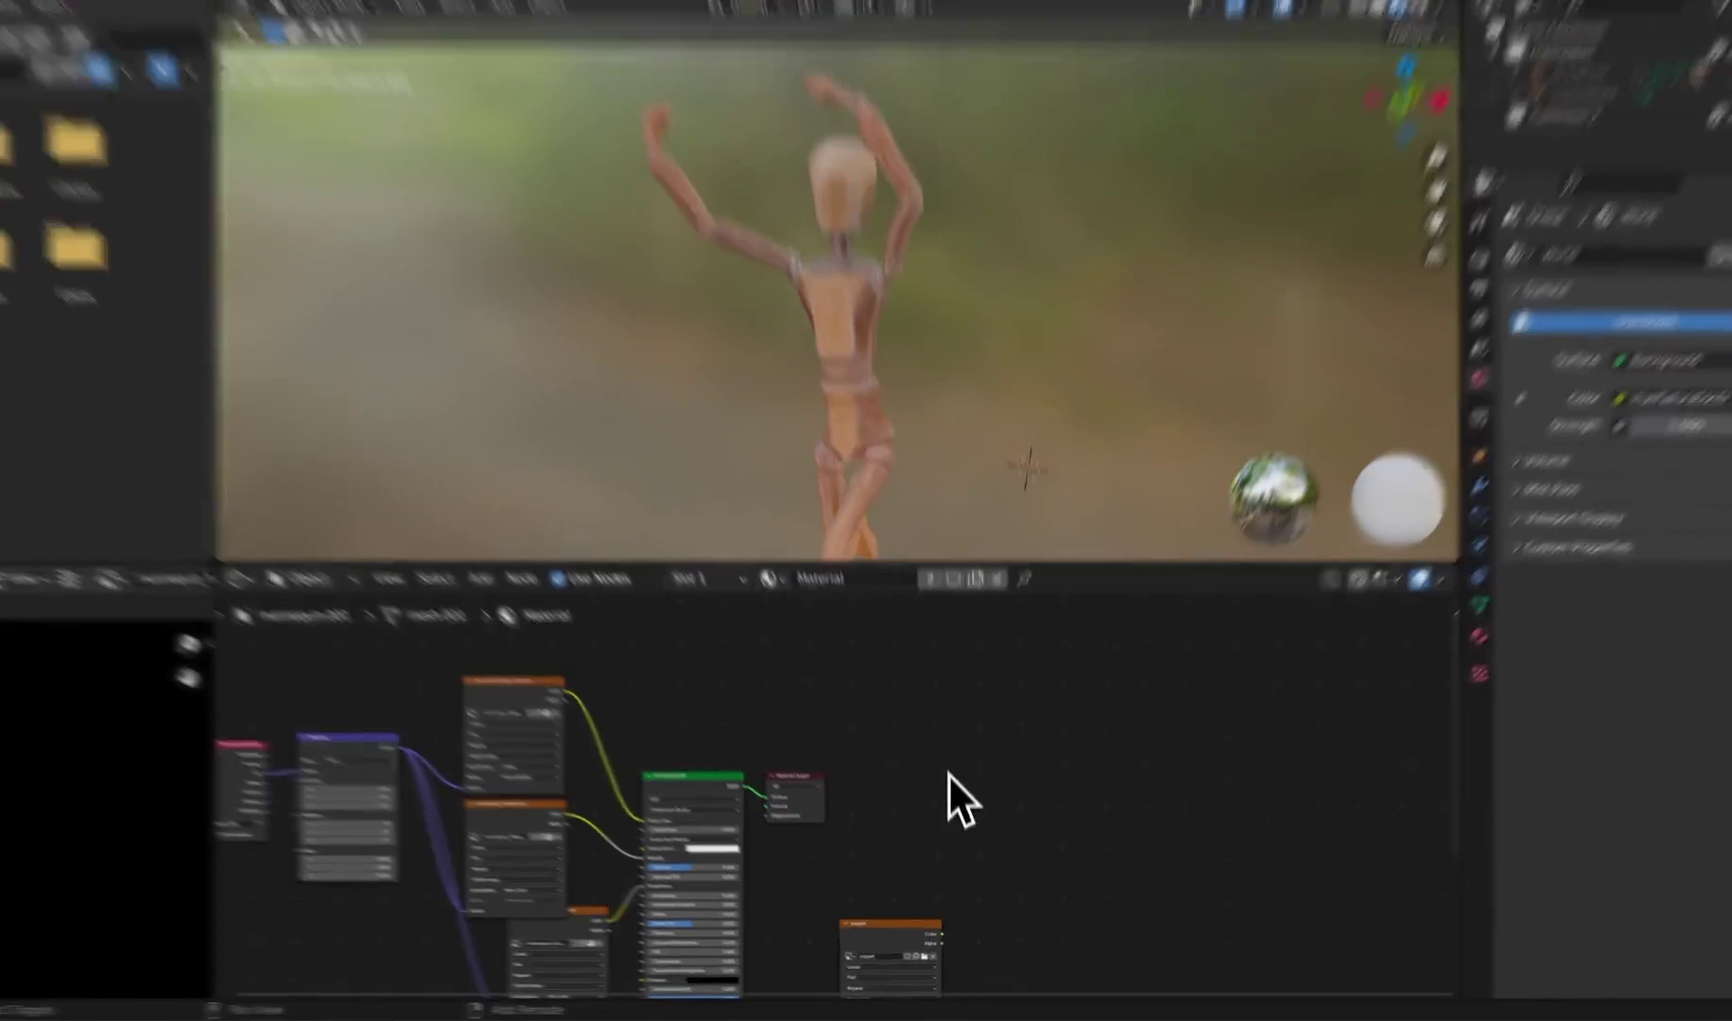
key(shift+a)
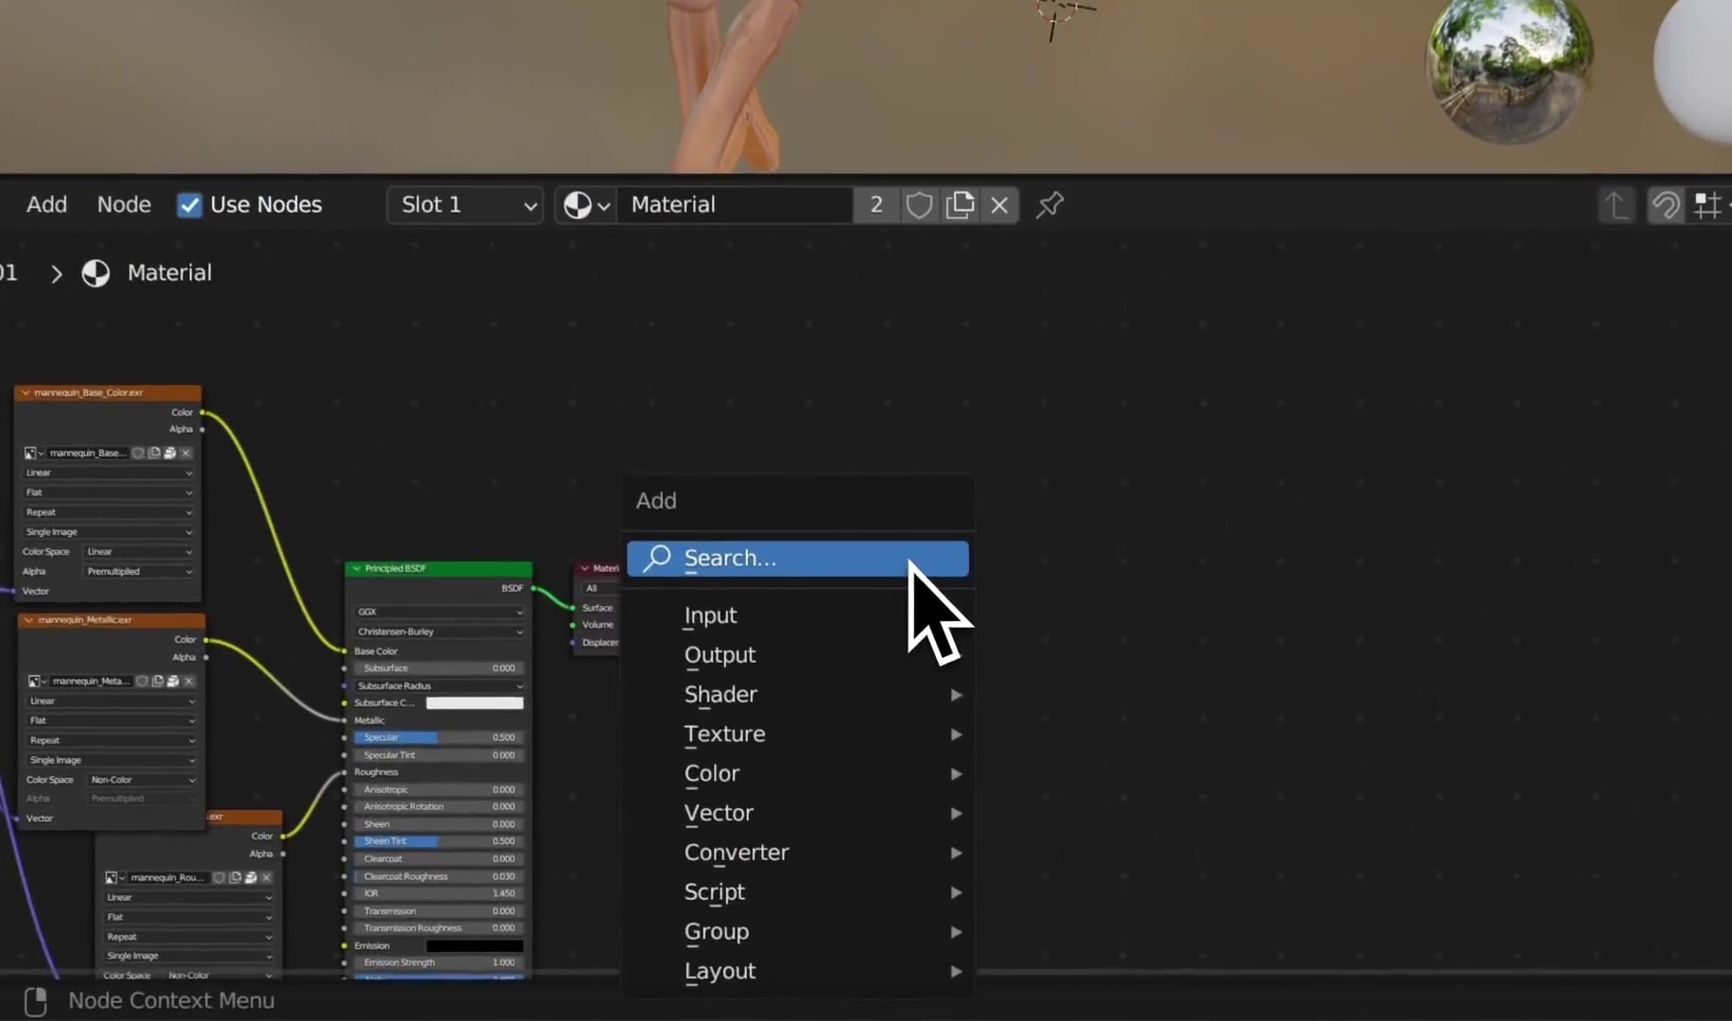
click(951, 792)
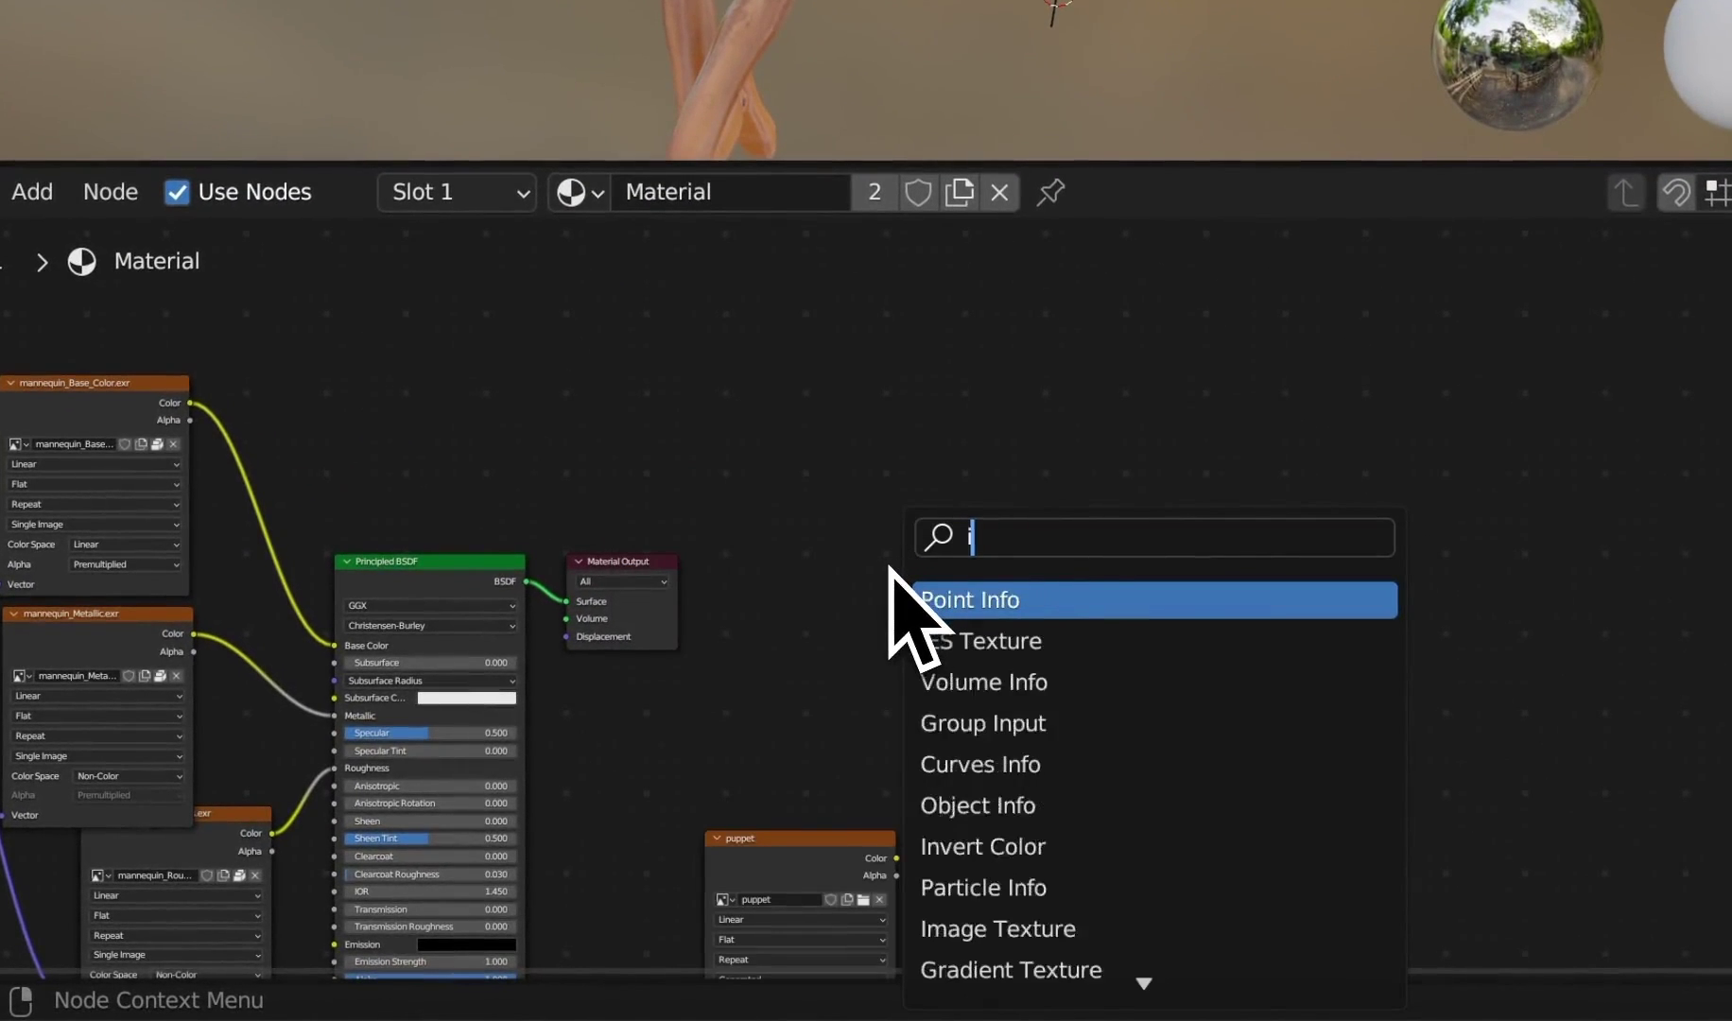
text(image)
key(Return)
click(881, 560)
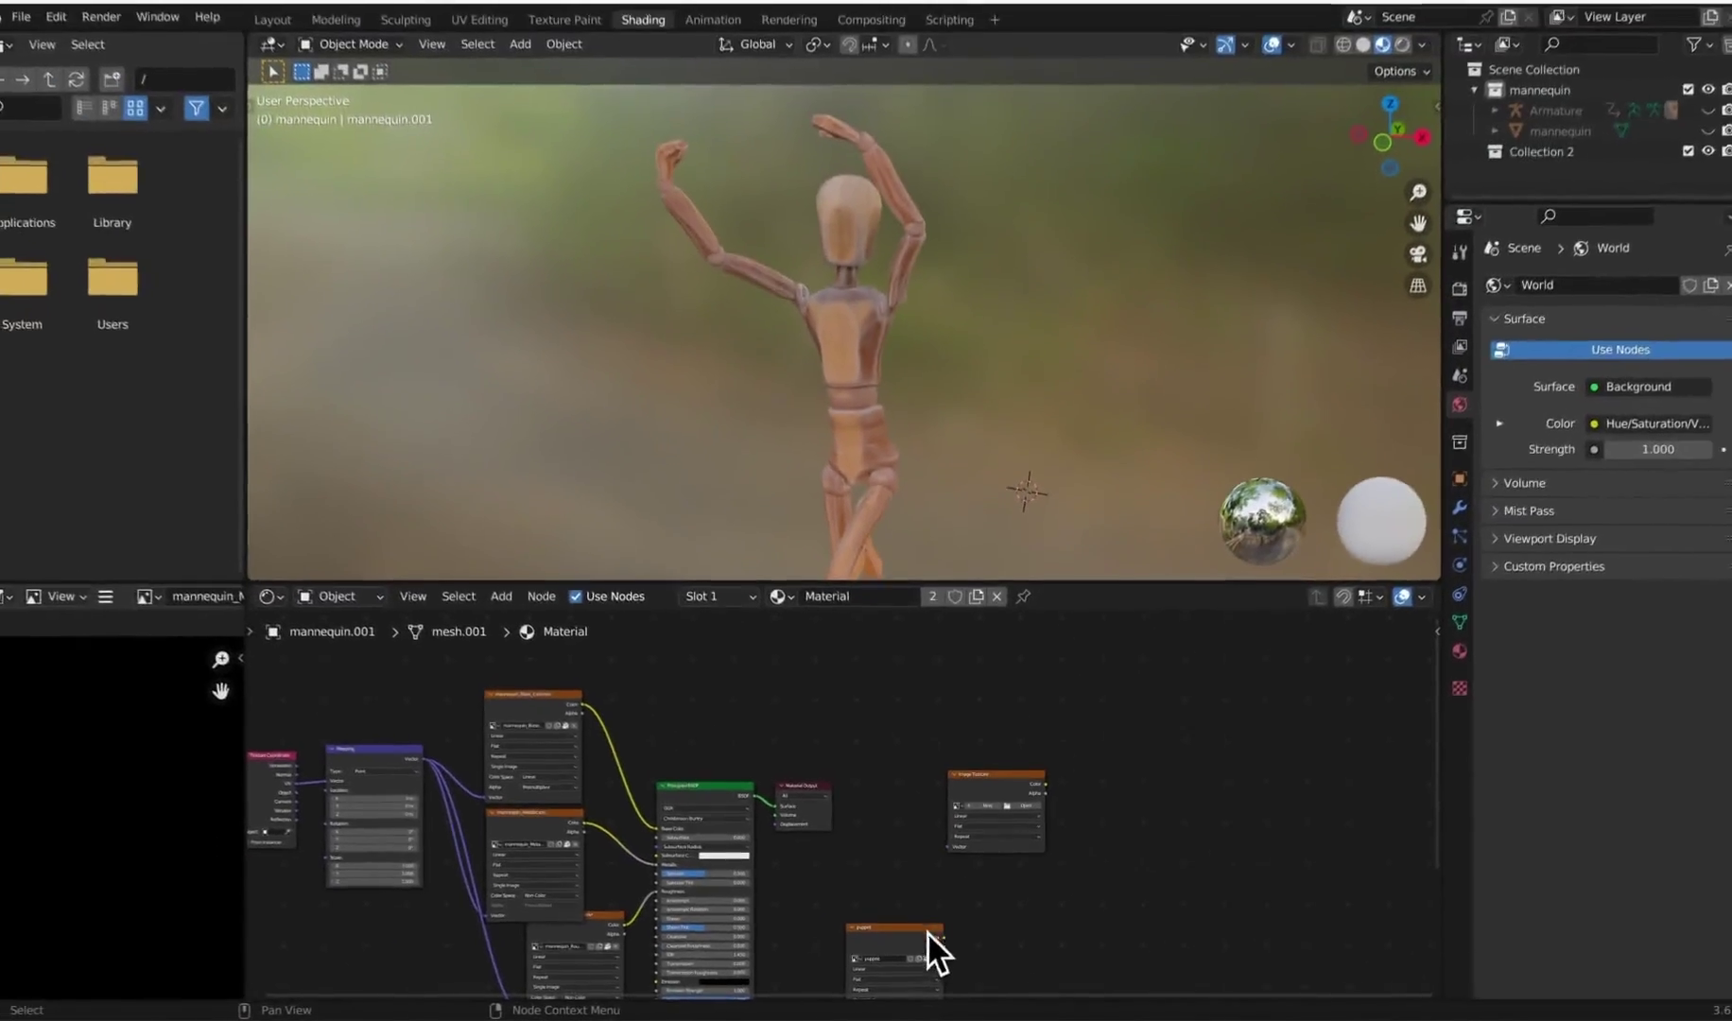
- Create a new 1024 px image named 'puppet texture' in the texture node
click(988, 810)
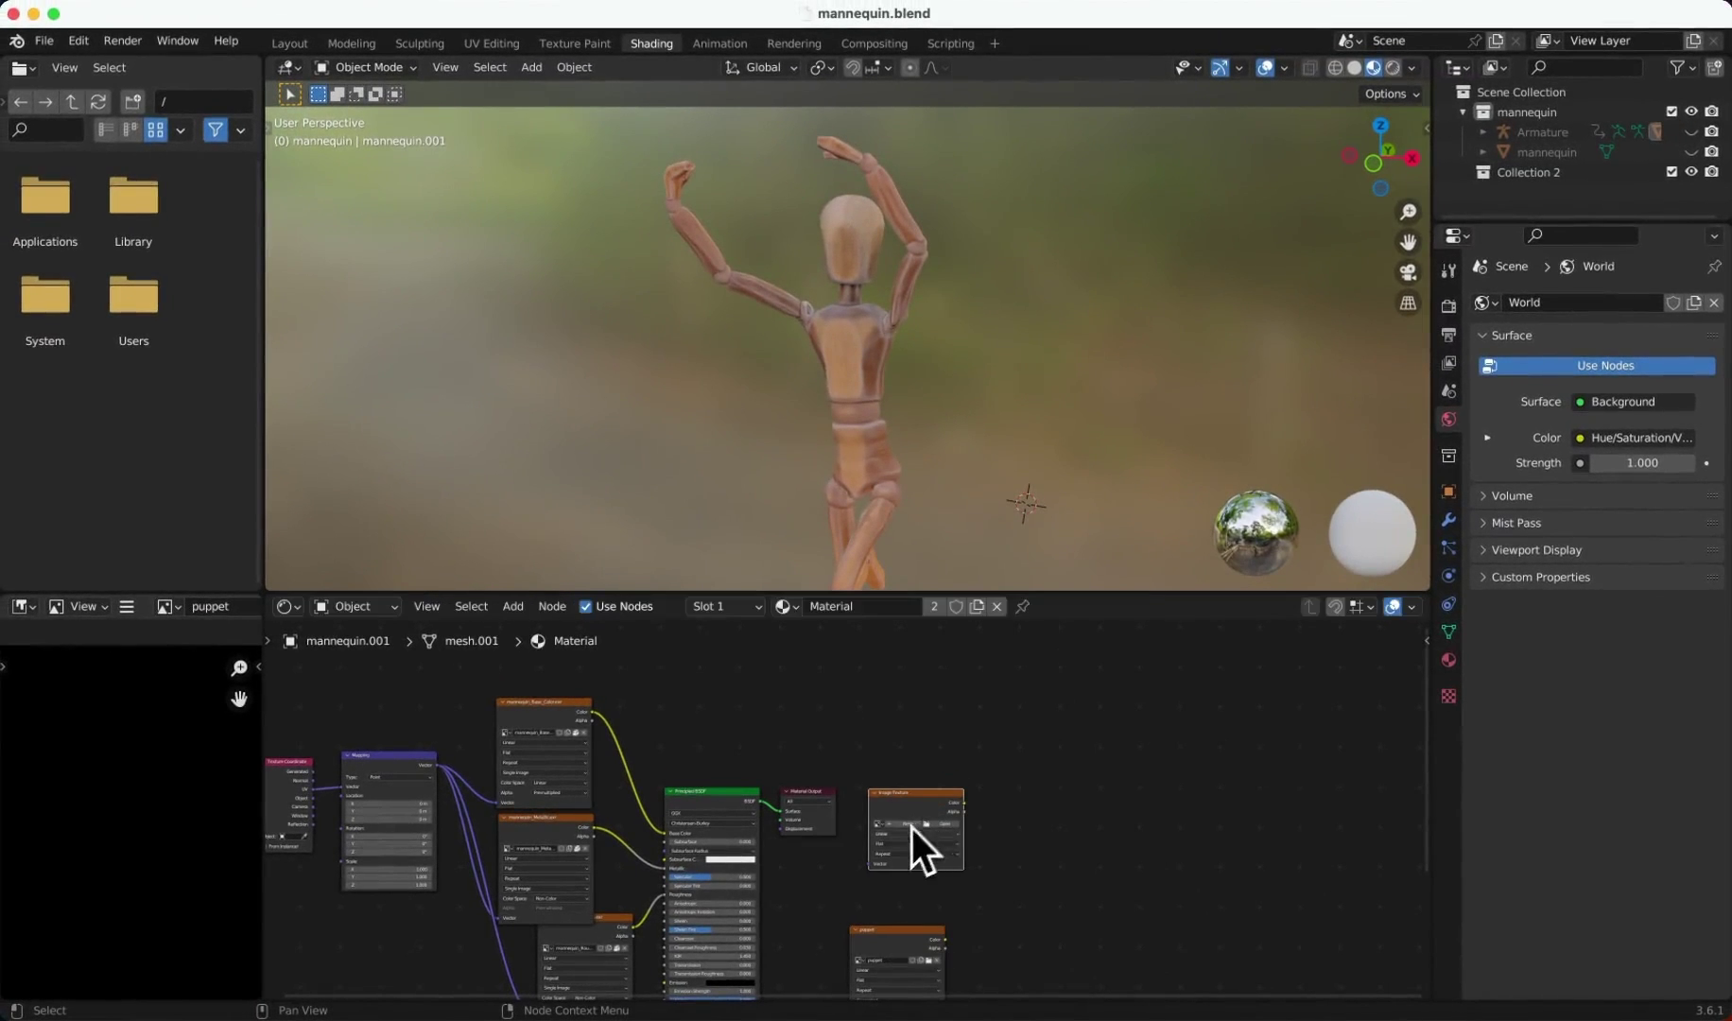
click(959, 817)
key(BackSpace)
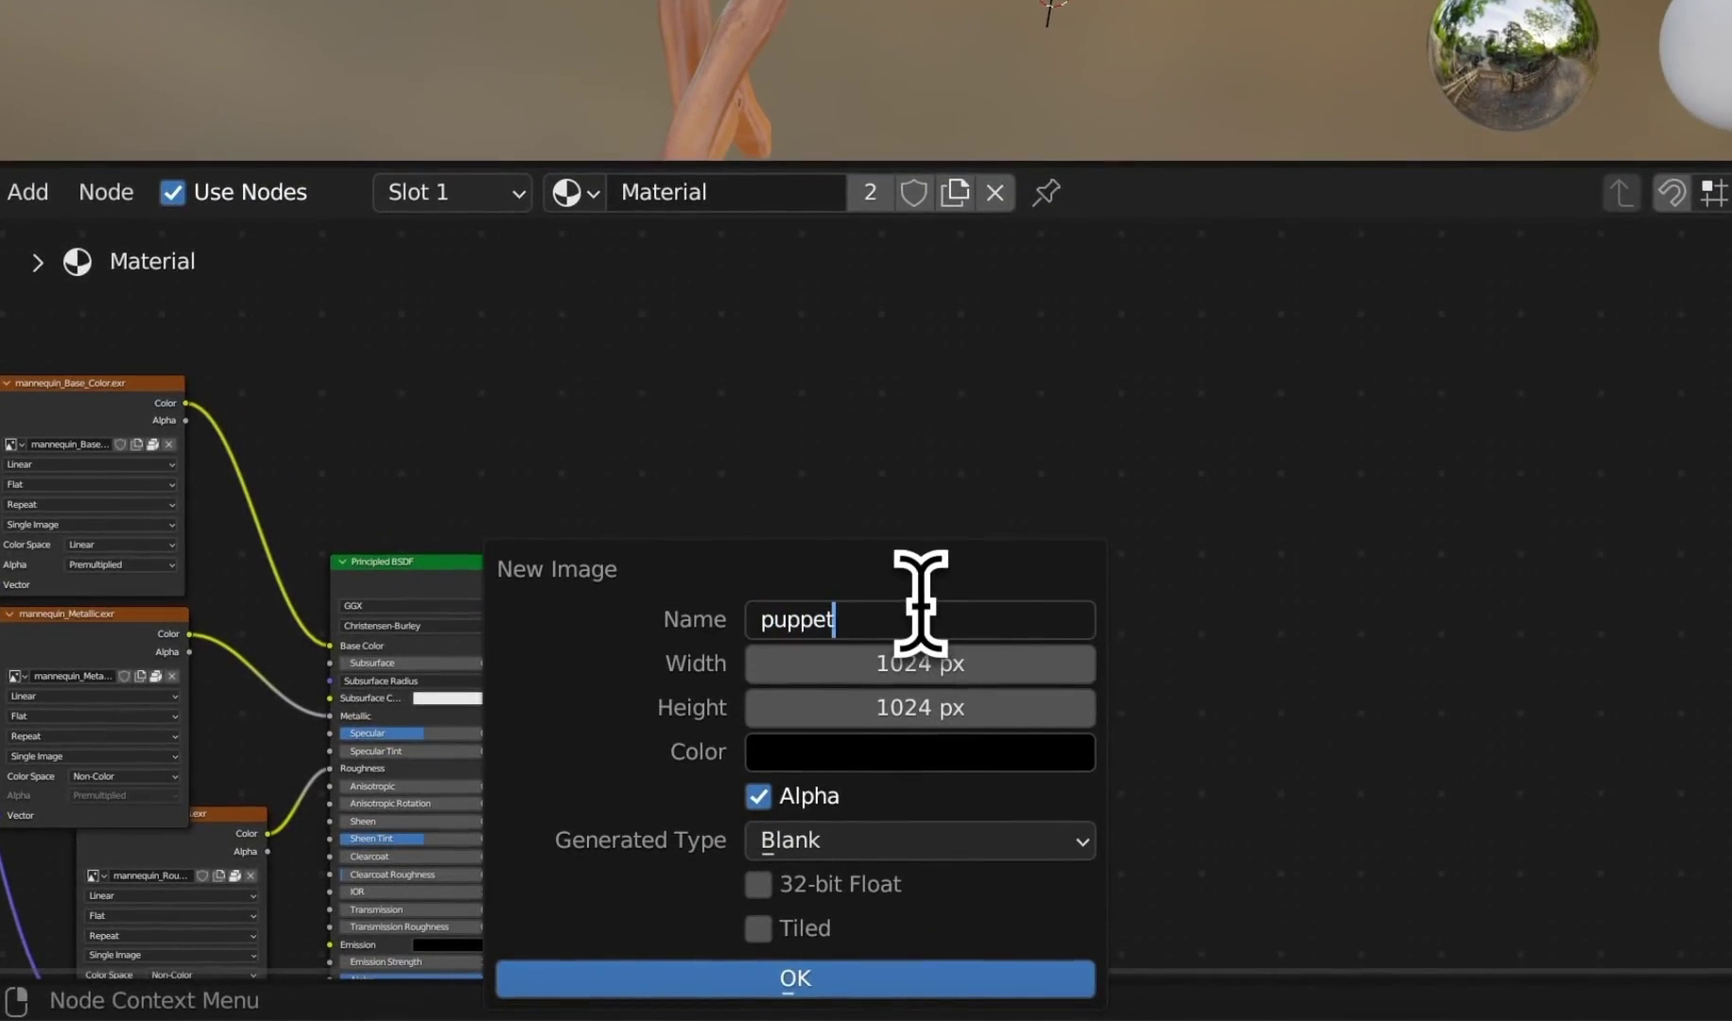
text(puppet texture)
key(Return)
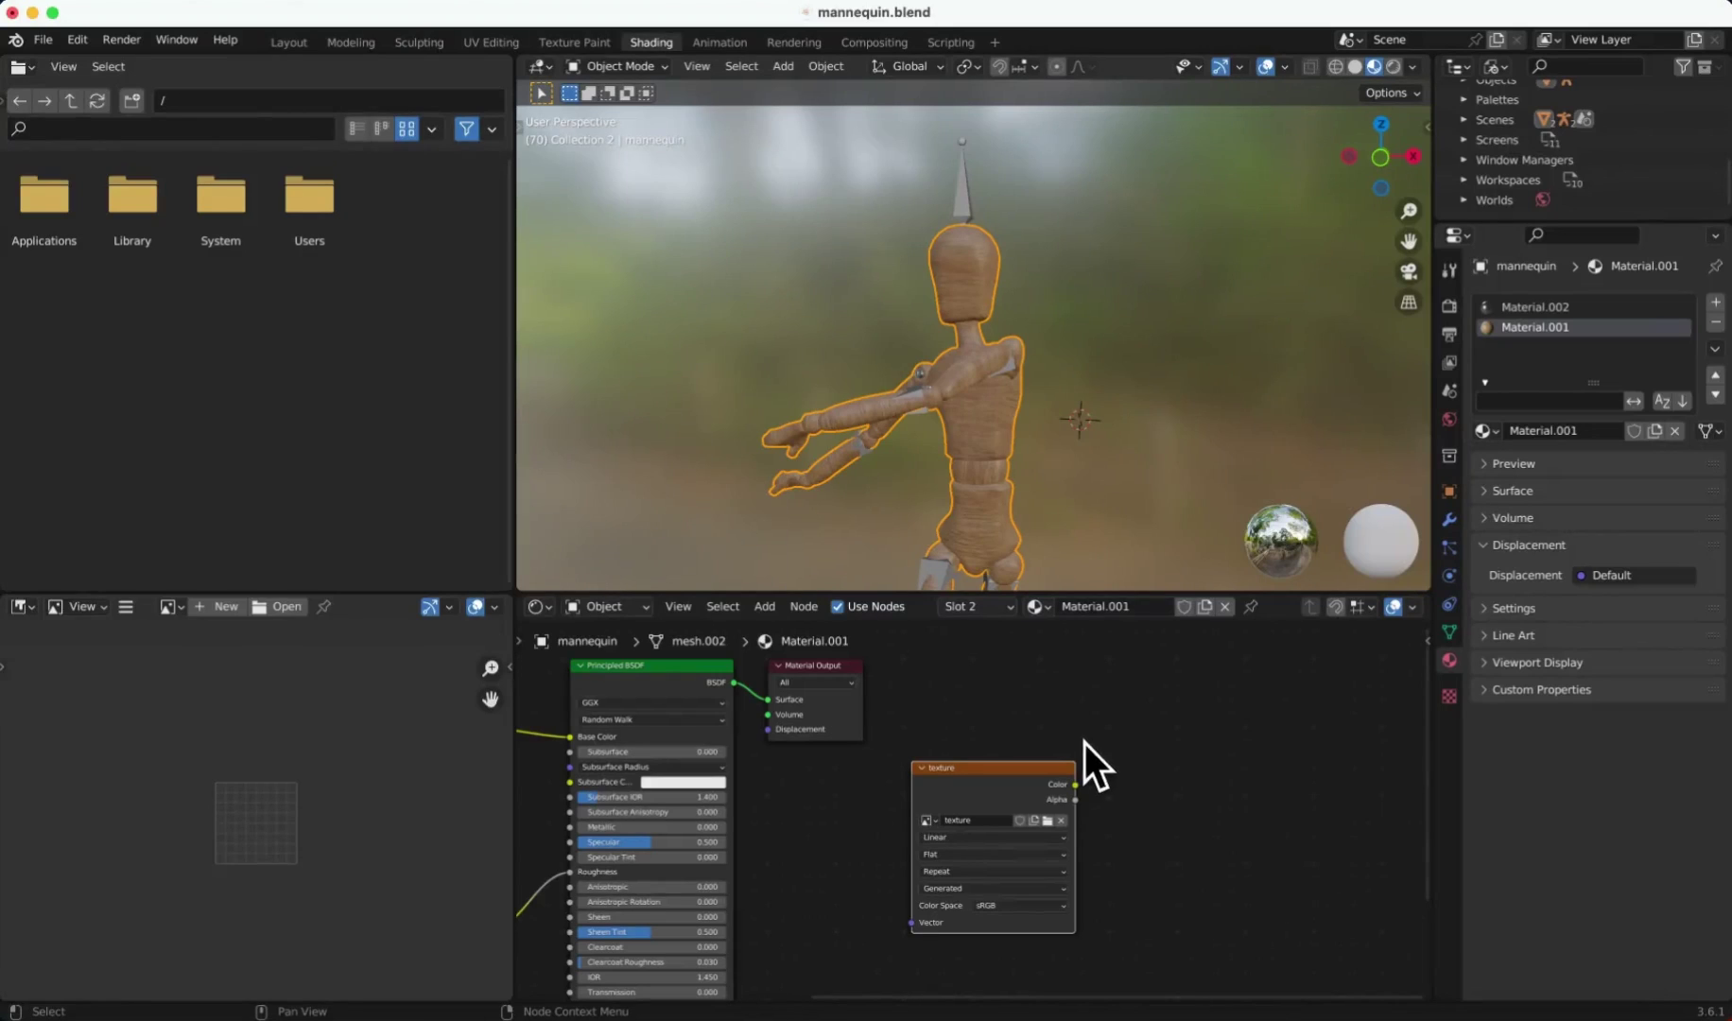
- Copy the Image Texture node and paste it into Material.002
key(super+c)
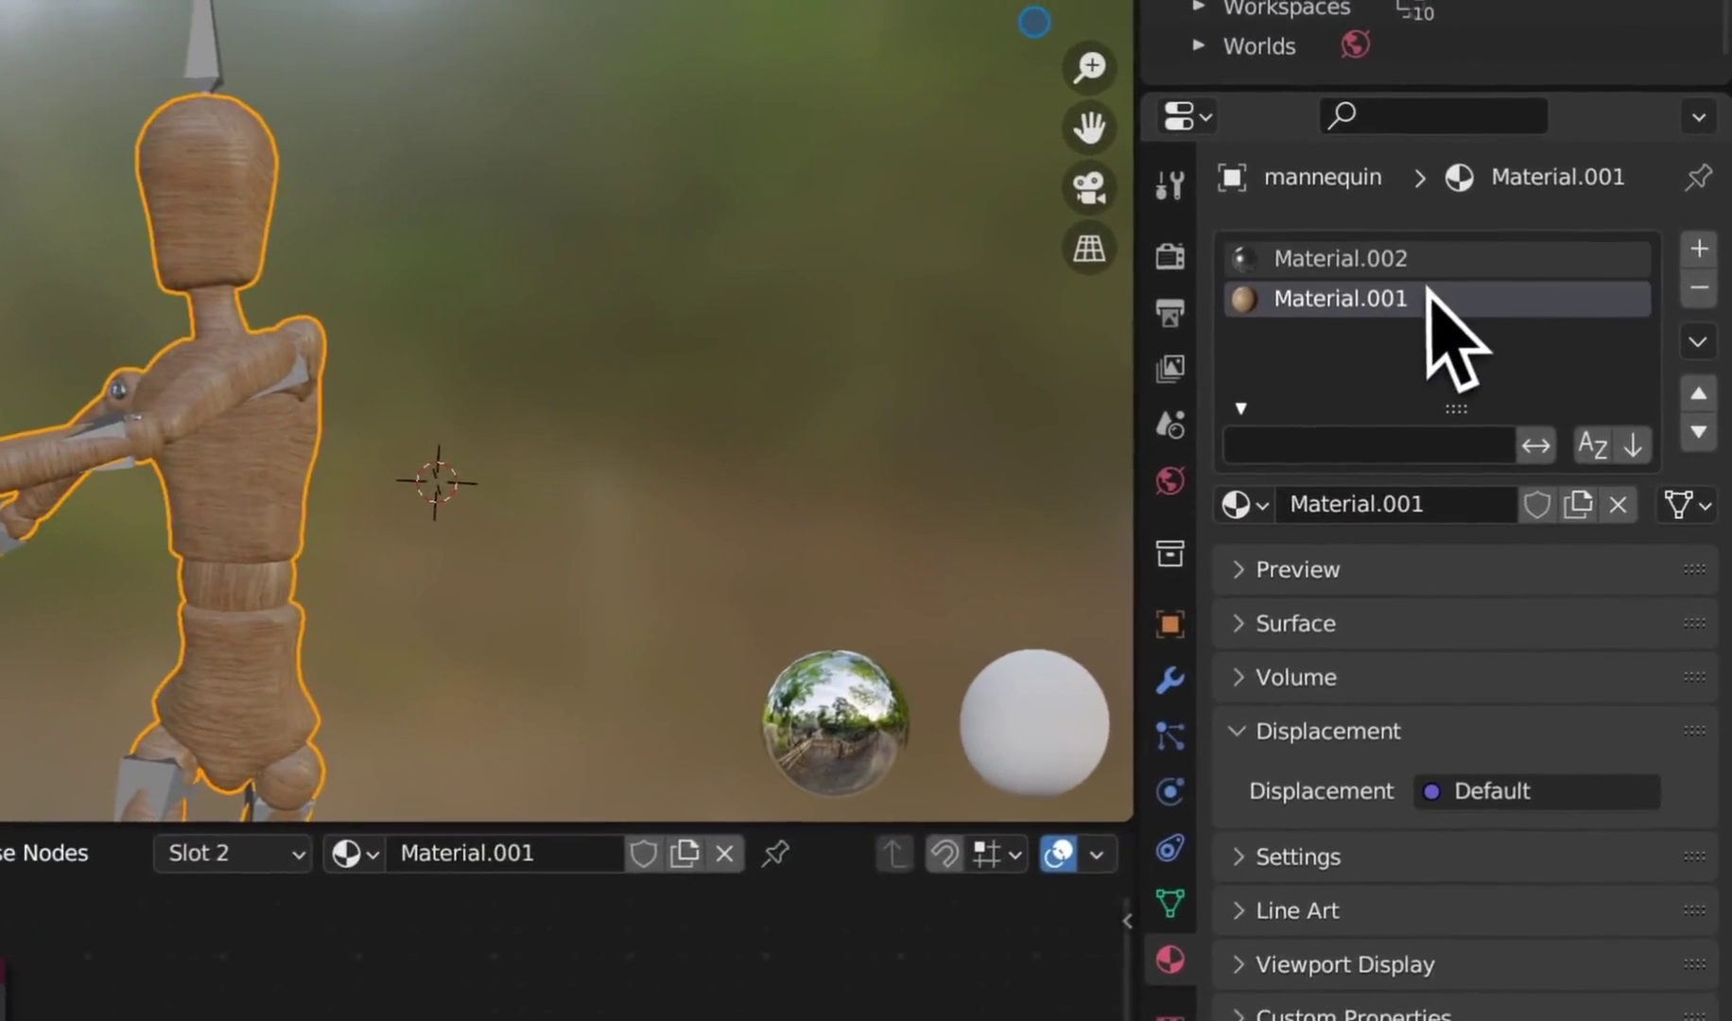
click(1417, 263)
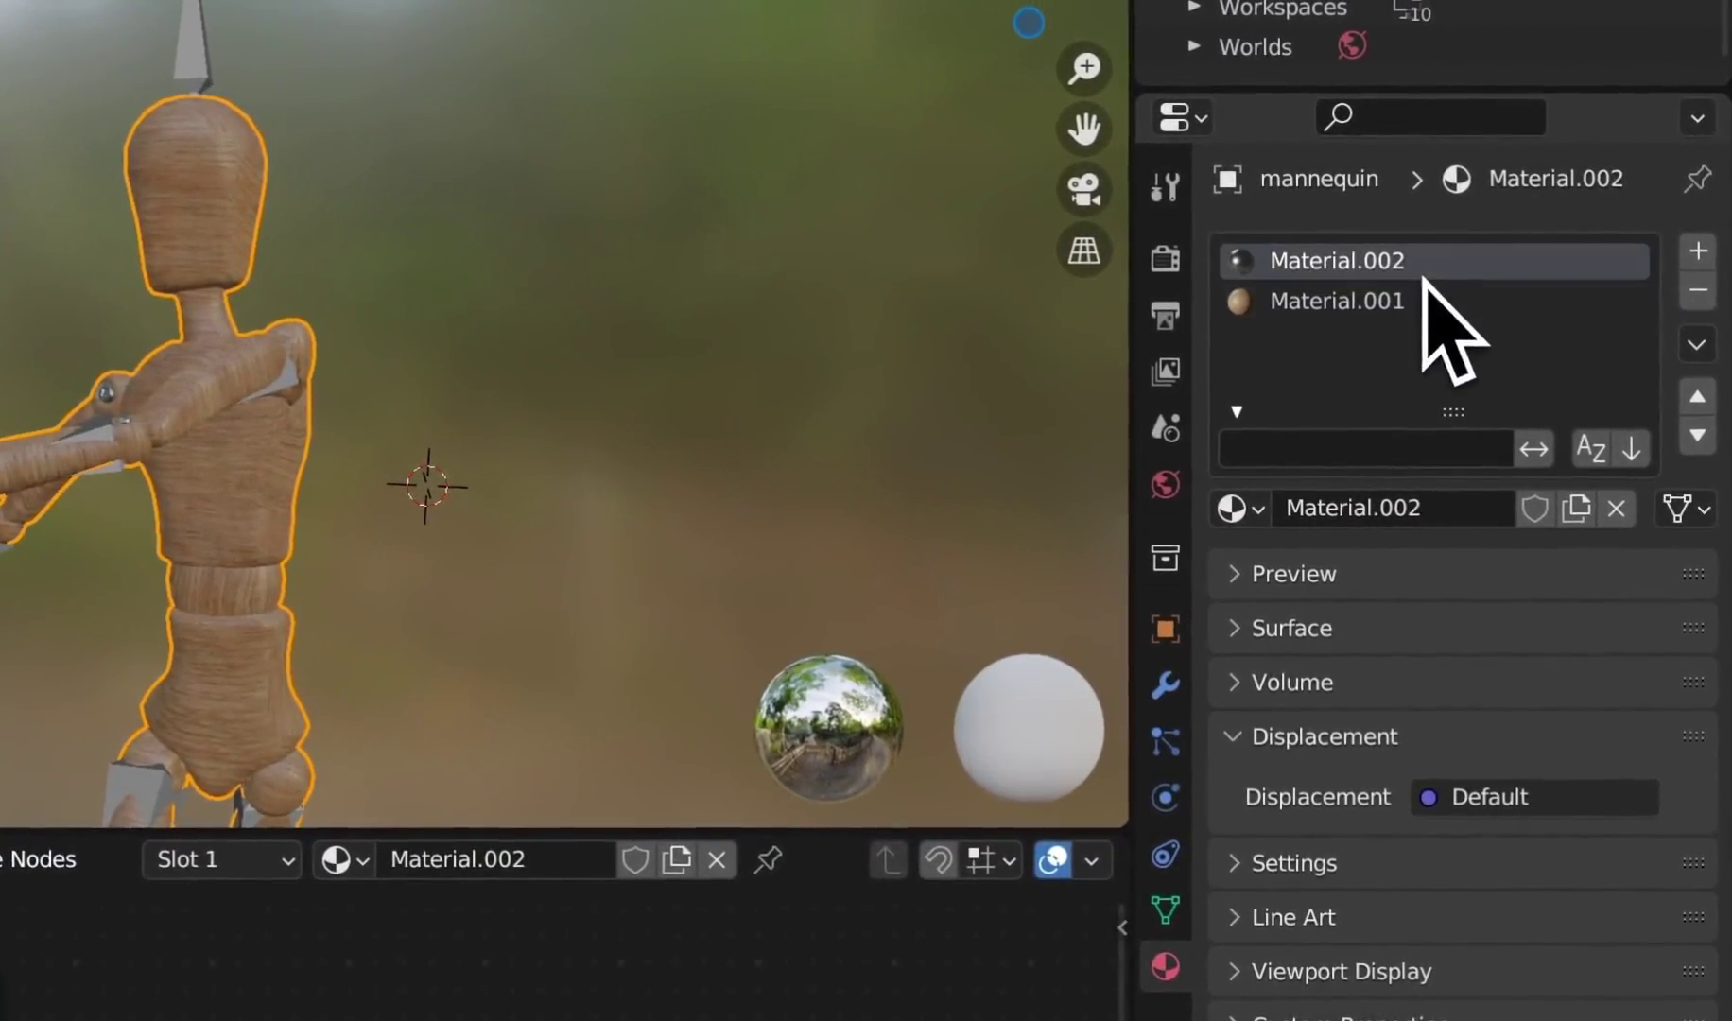
key(super+v)
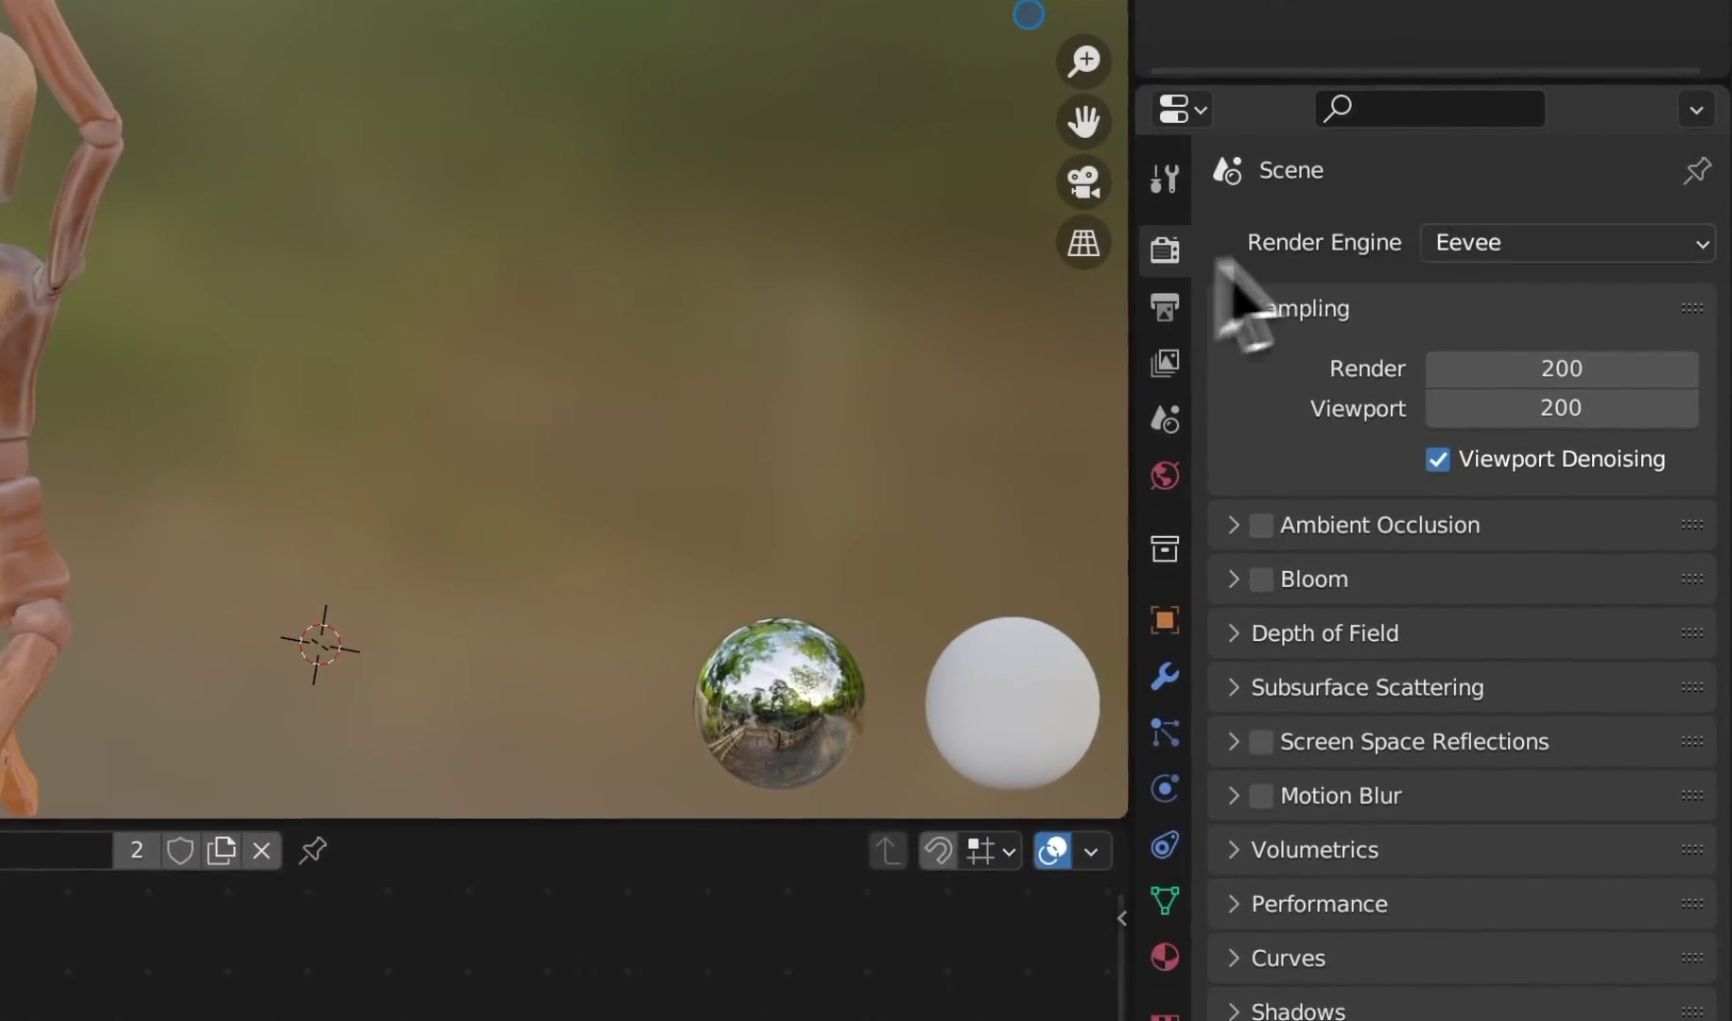
- Set the render engine to Cycles and run a Combined bake into the puppet texture image
click(1573, 242)
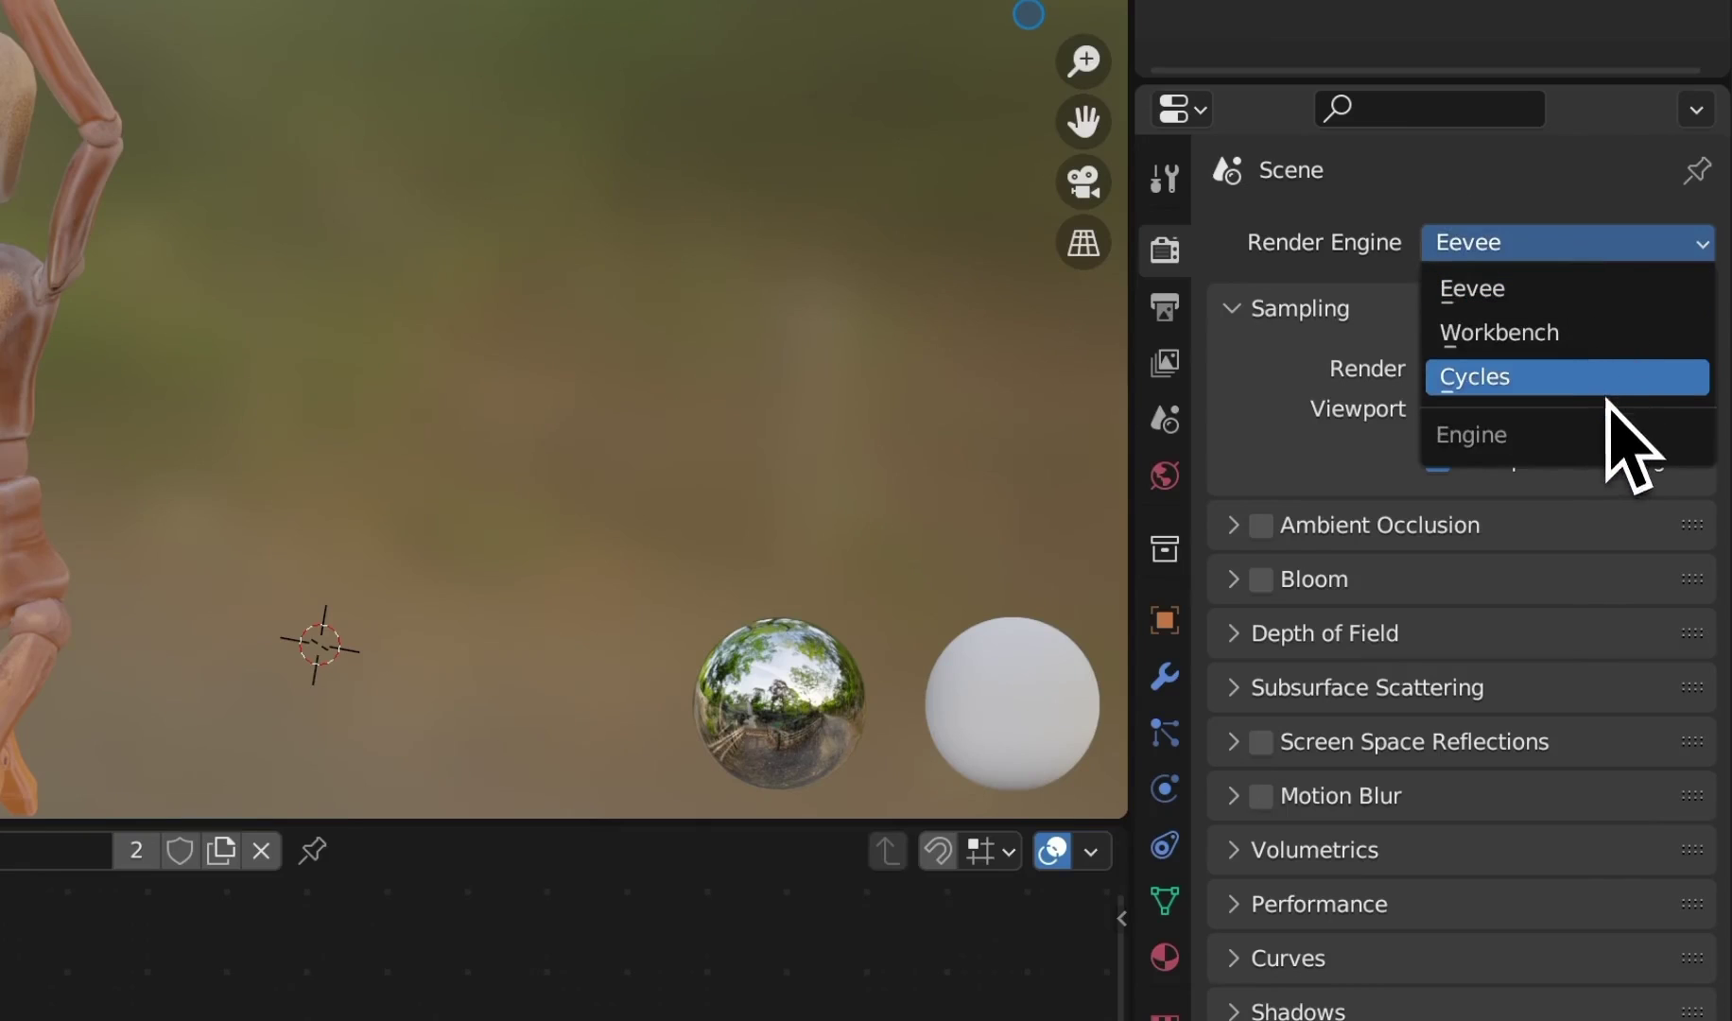
click(1607, 383)
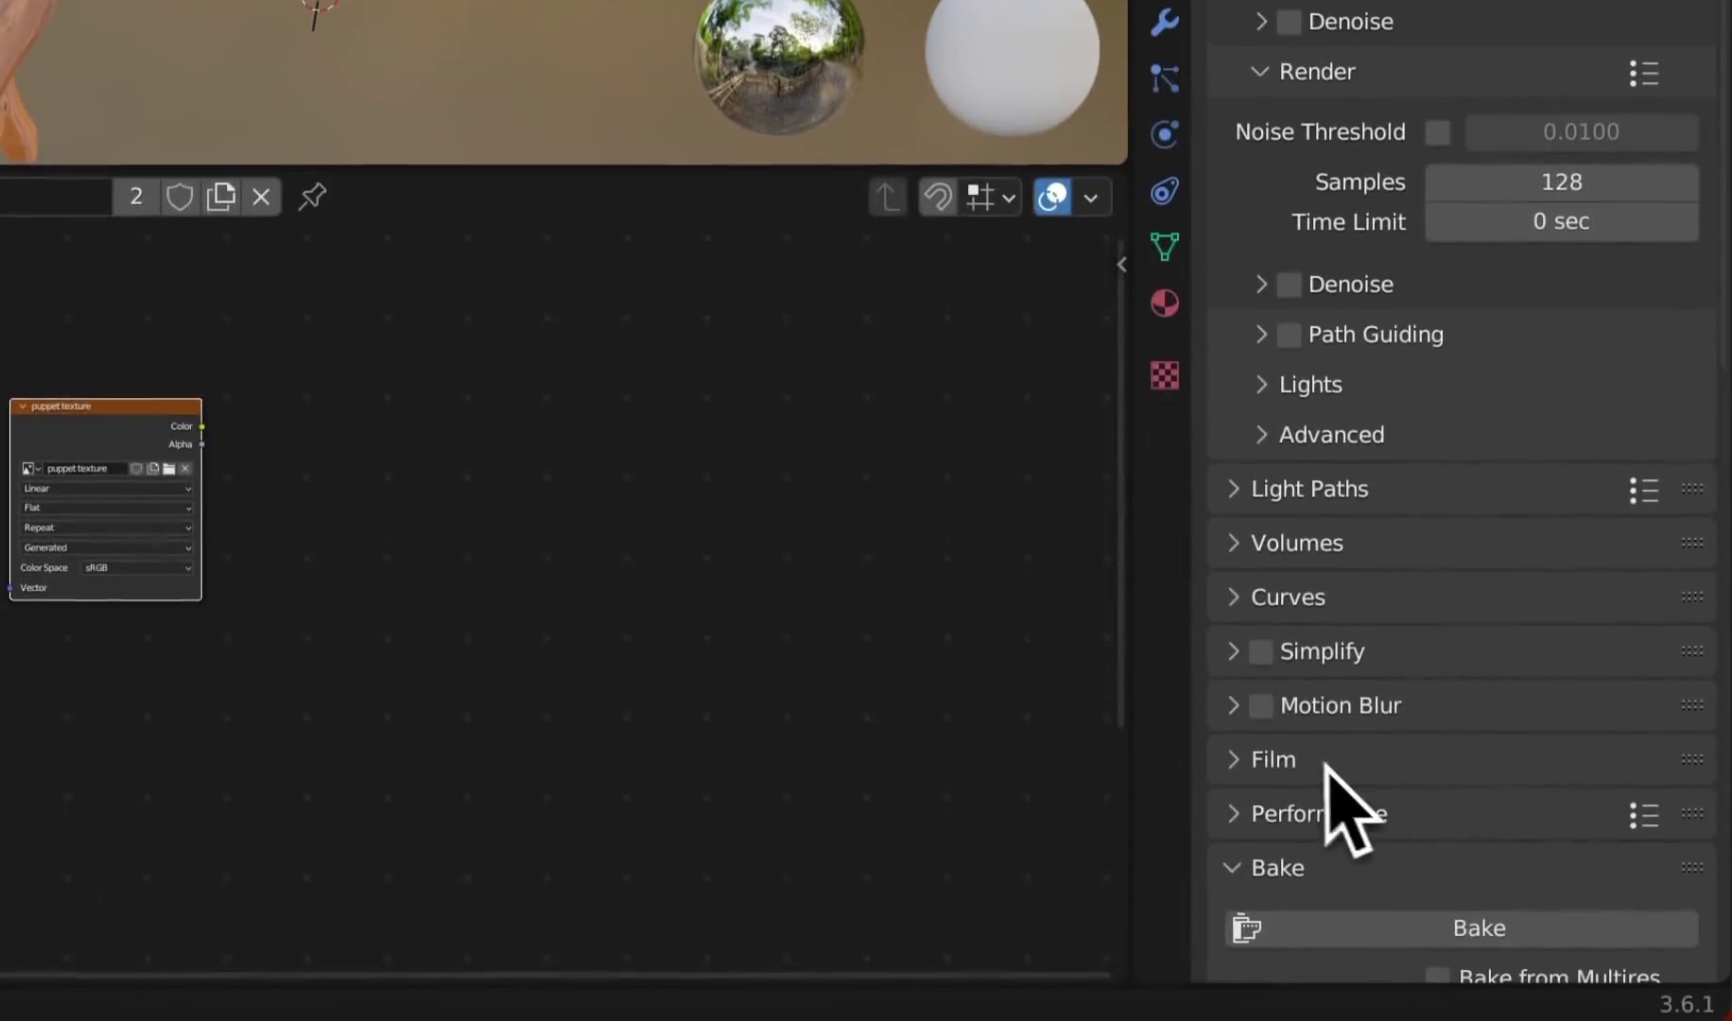
click(1278, 863)
scroll(1469, 753, down, 10)
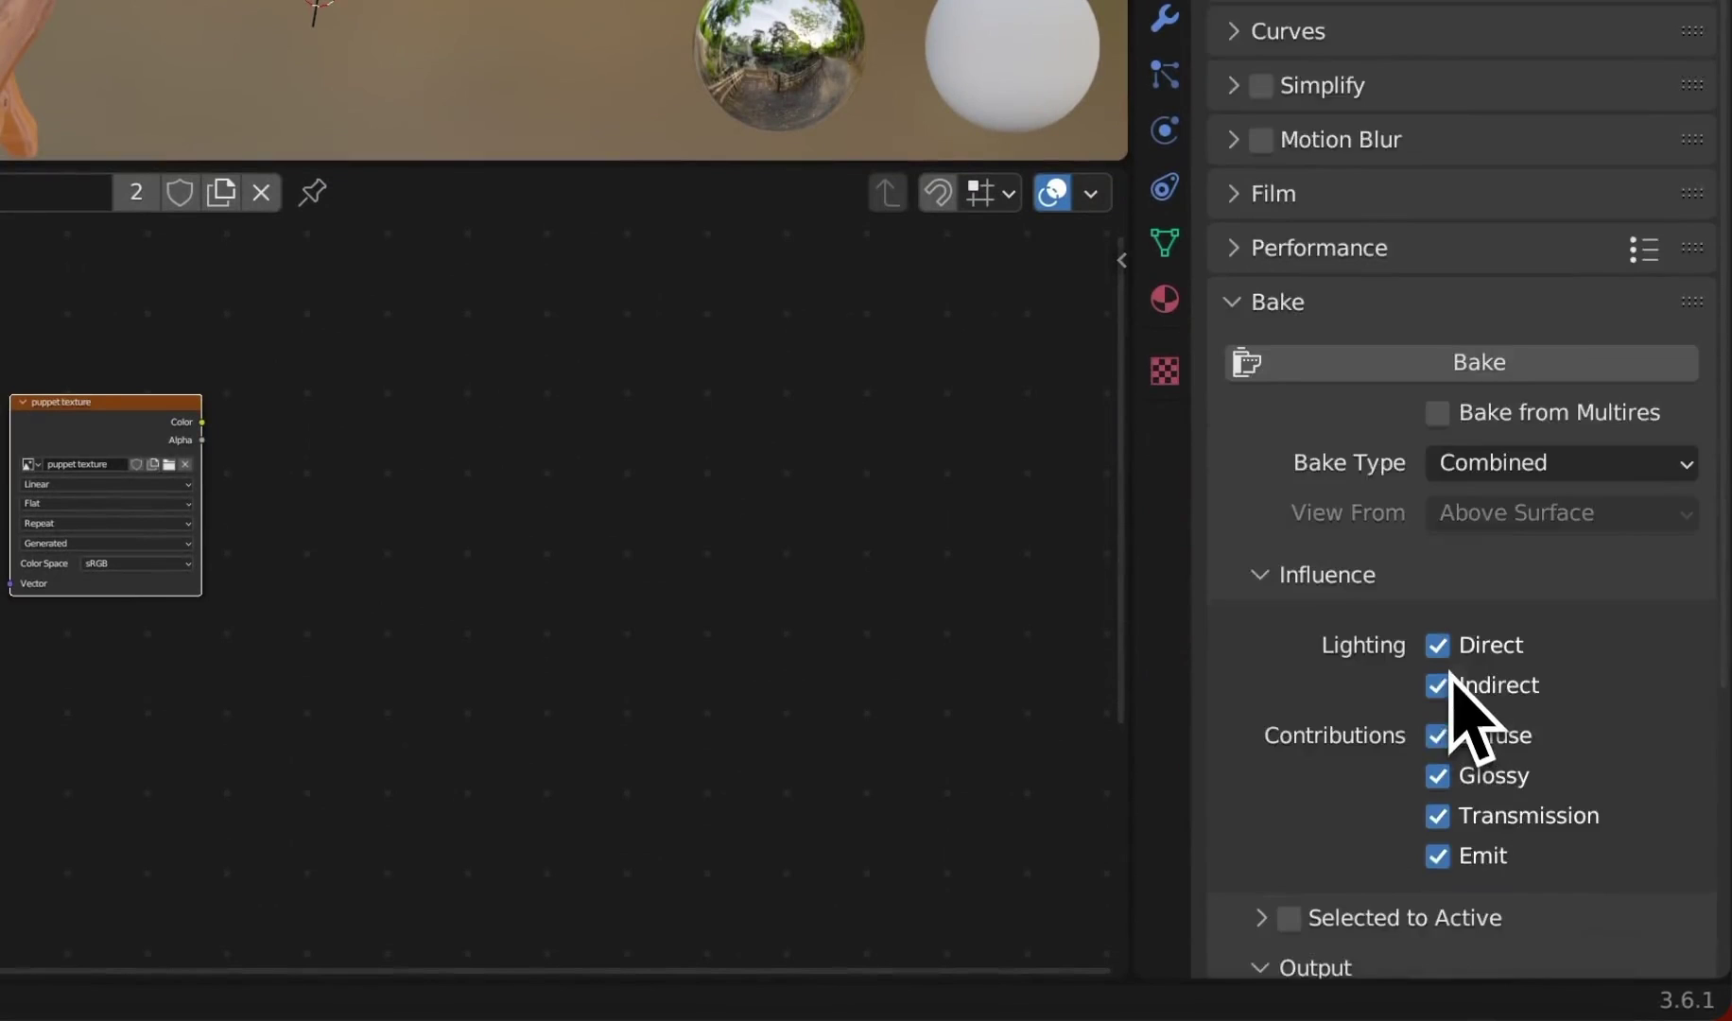
scroll(1444, 661, down, 3)
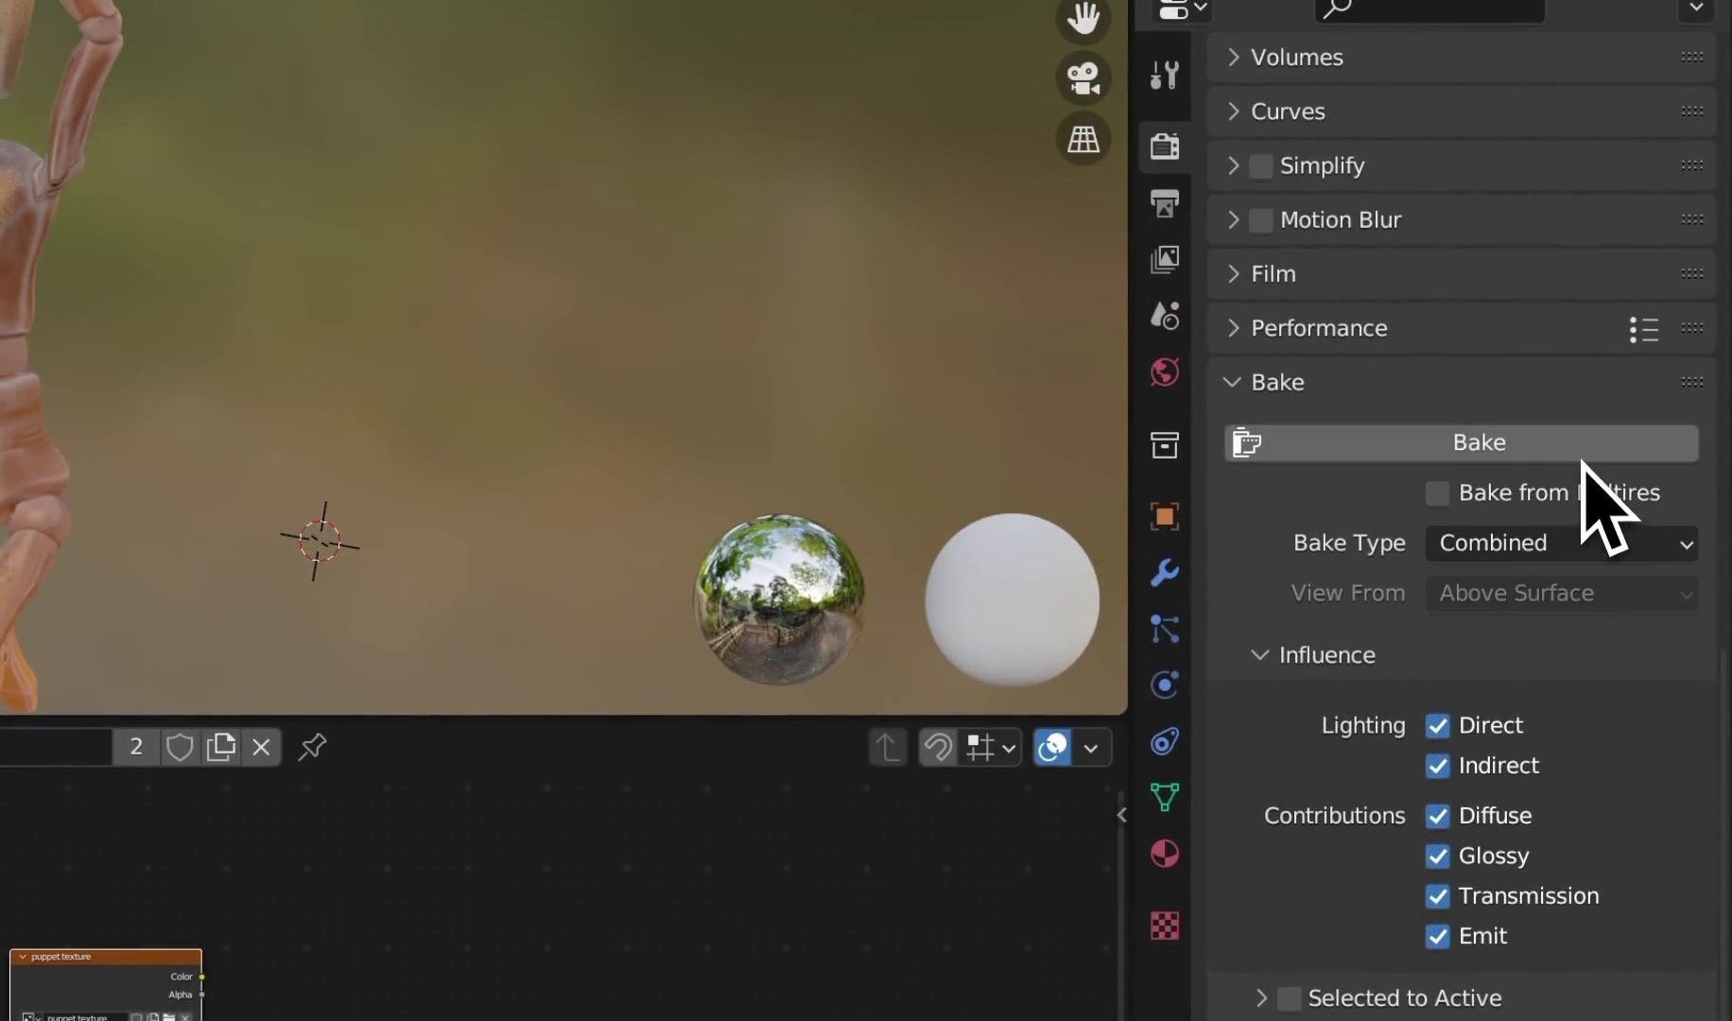
click(1484, 443)
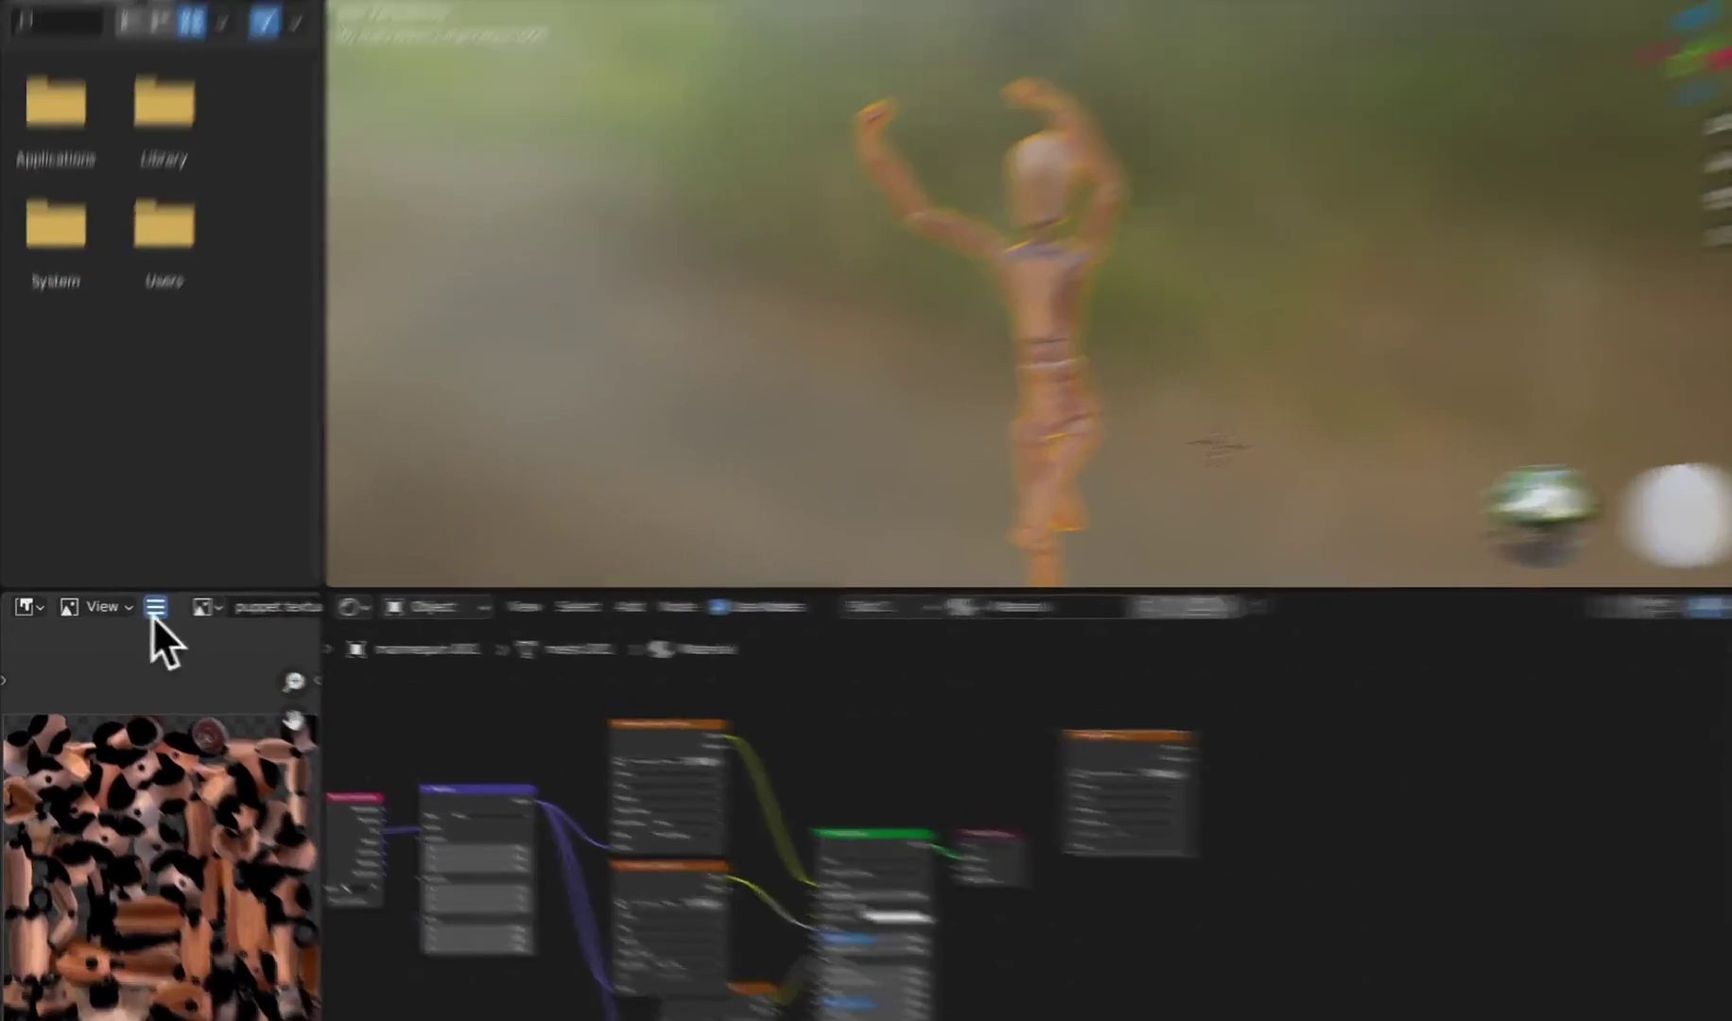
- Save the baked image to disk as 'puppet texture.png' in PNG format
click(128, 606)
mouse_move(368, 690)
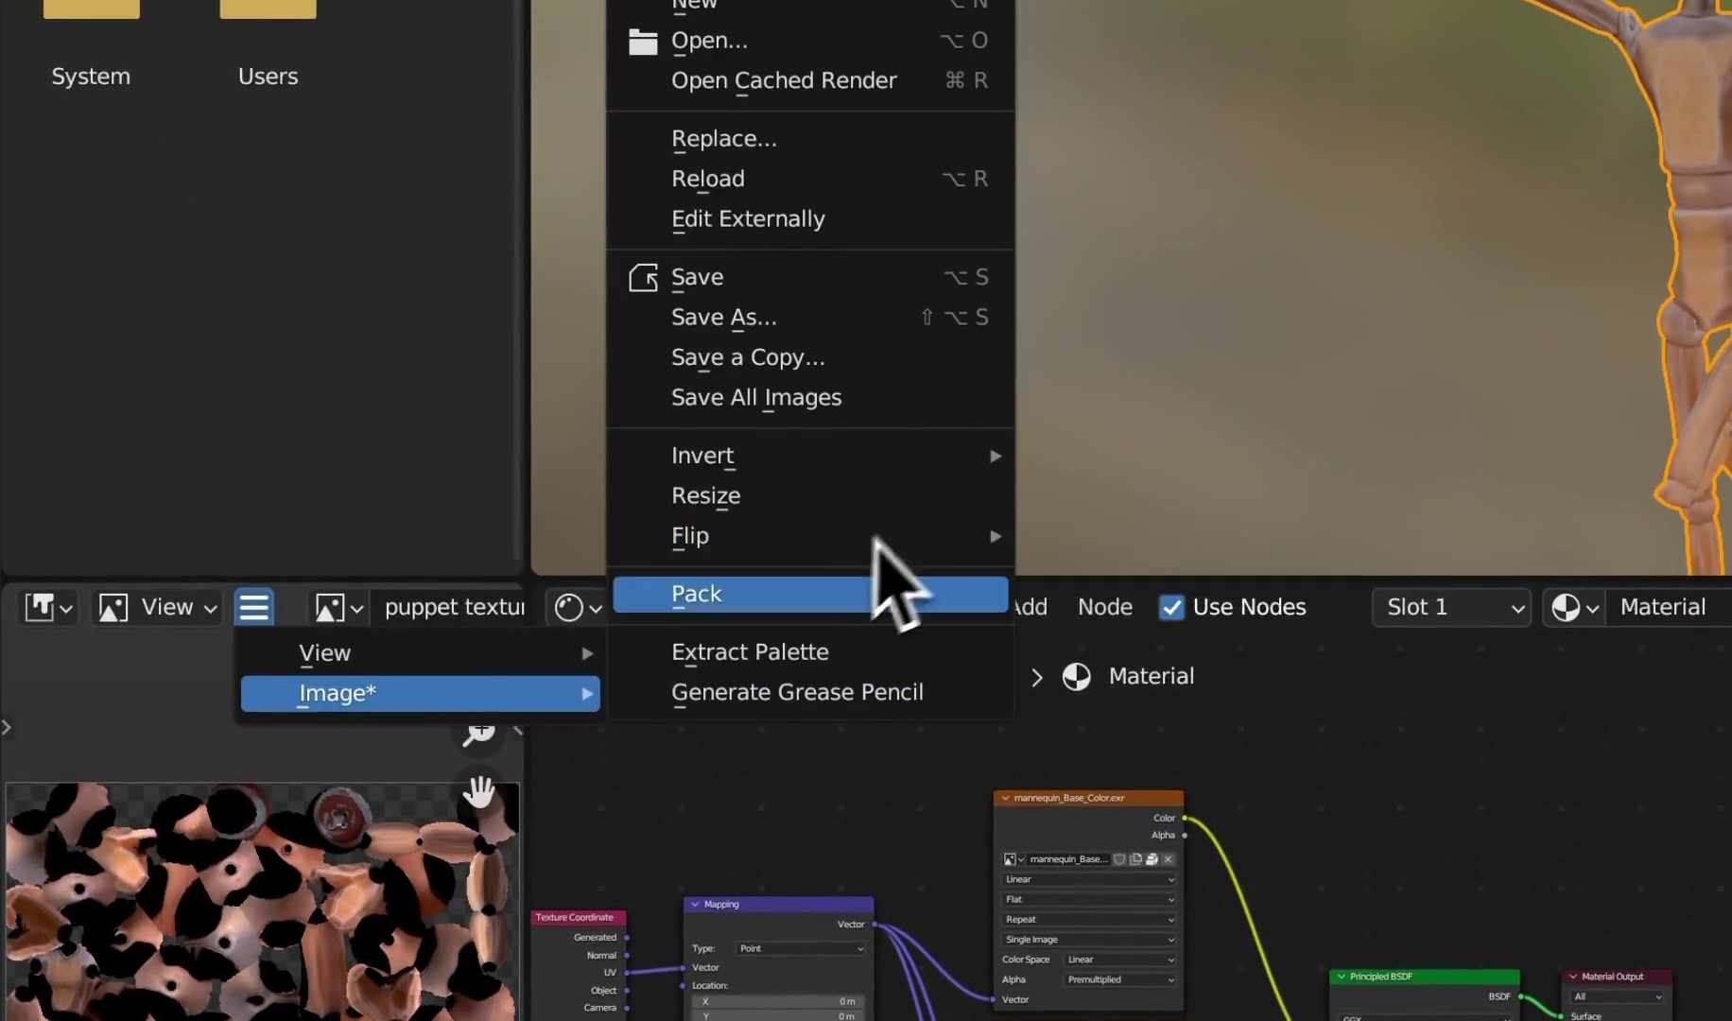
click(818, 319)
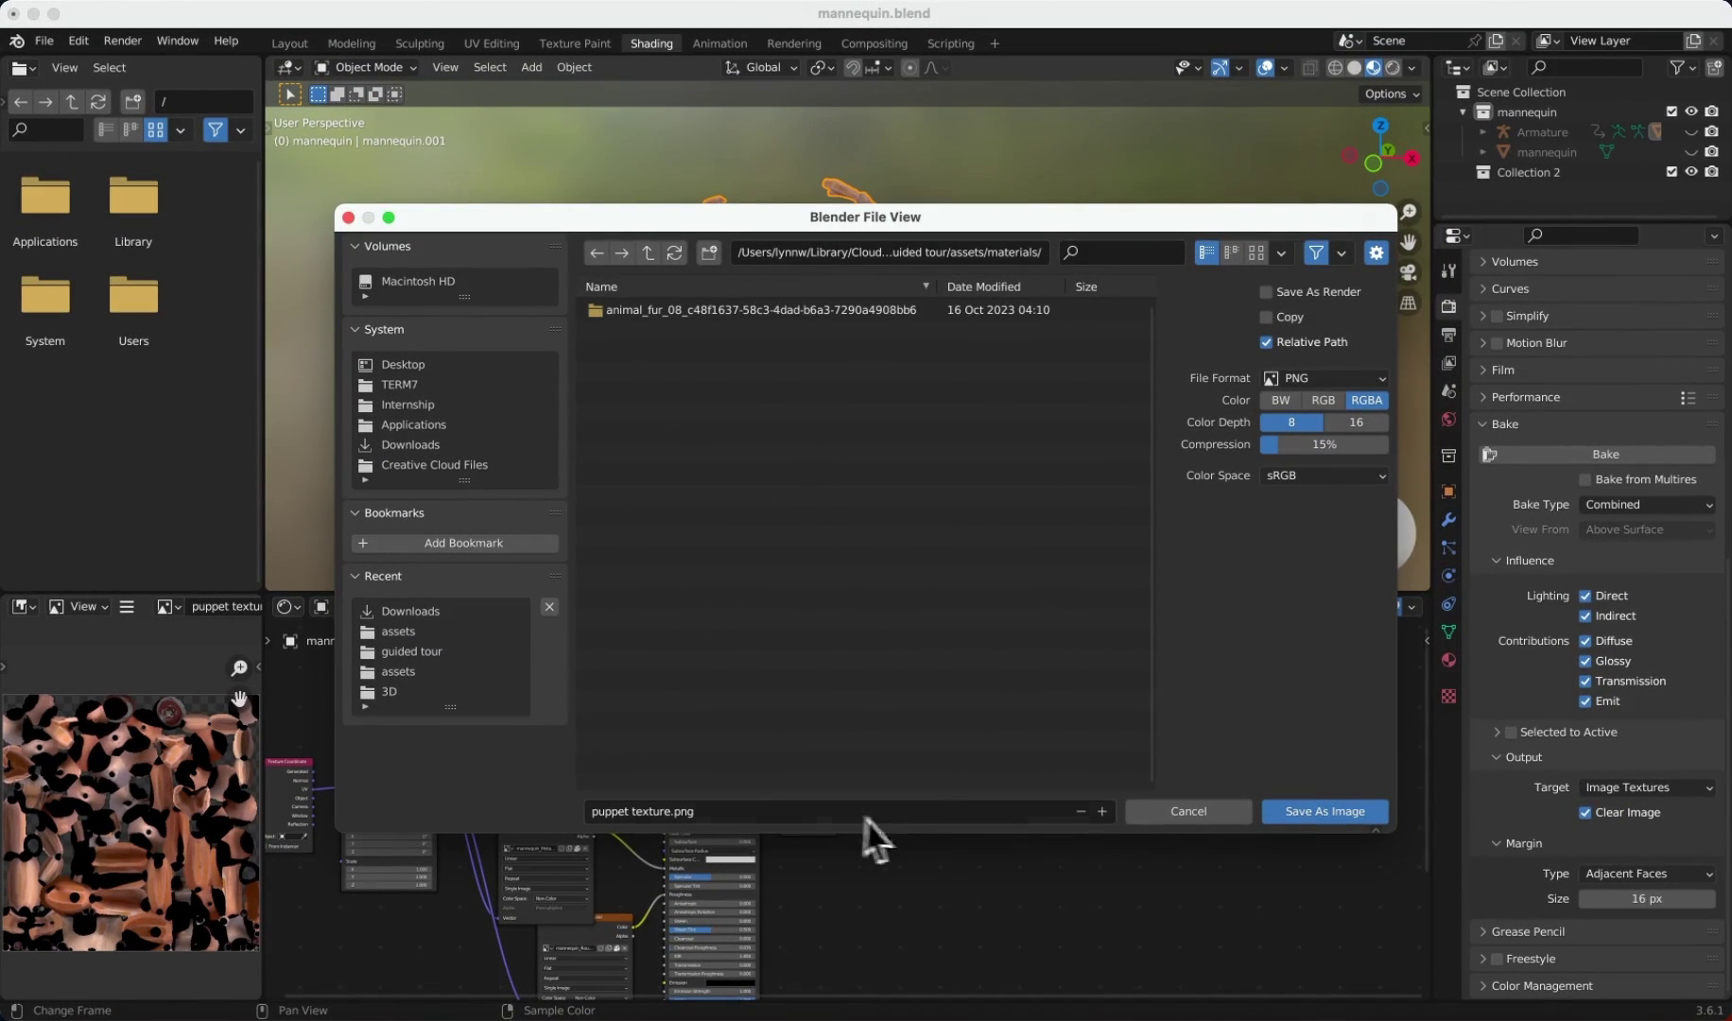
click(1323, 813)
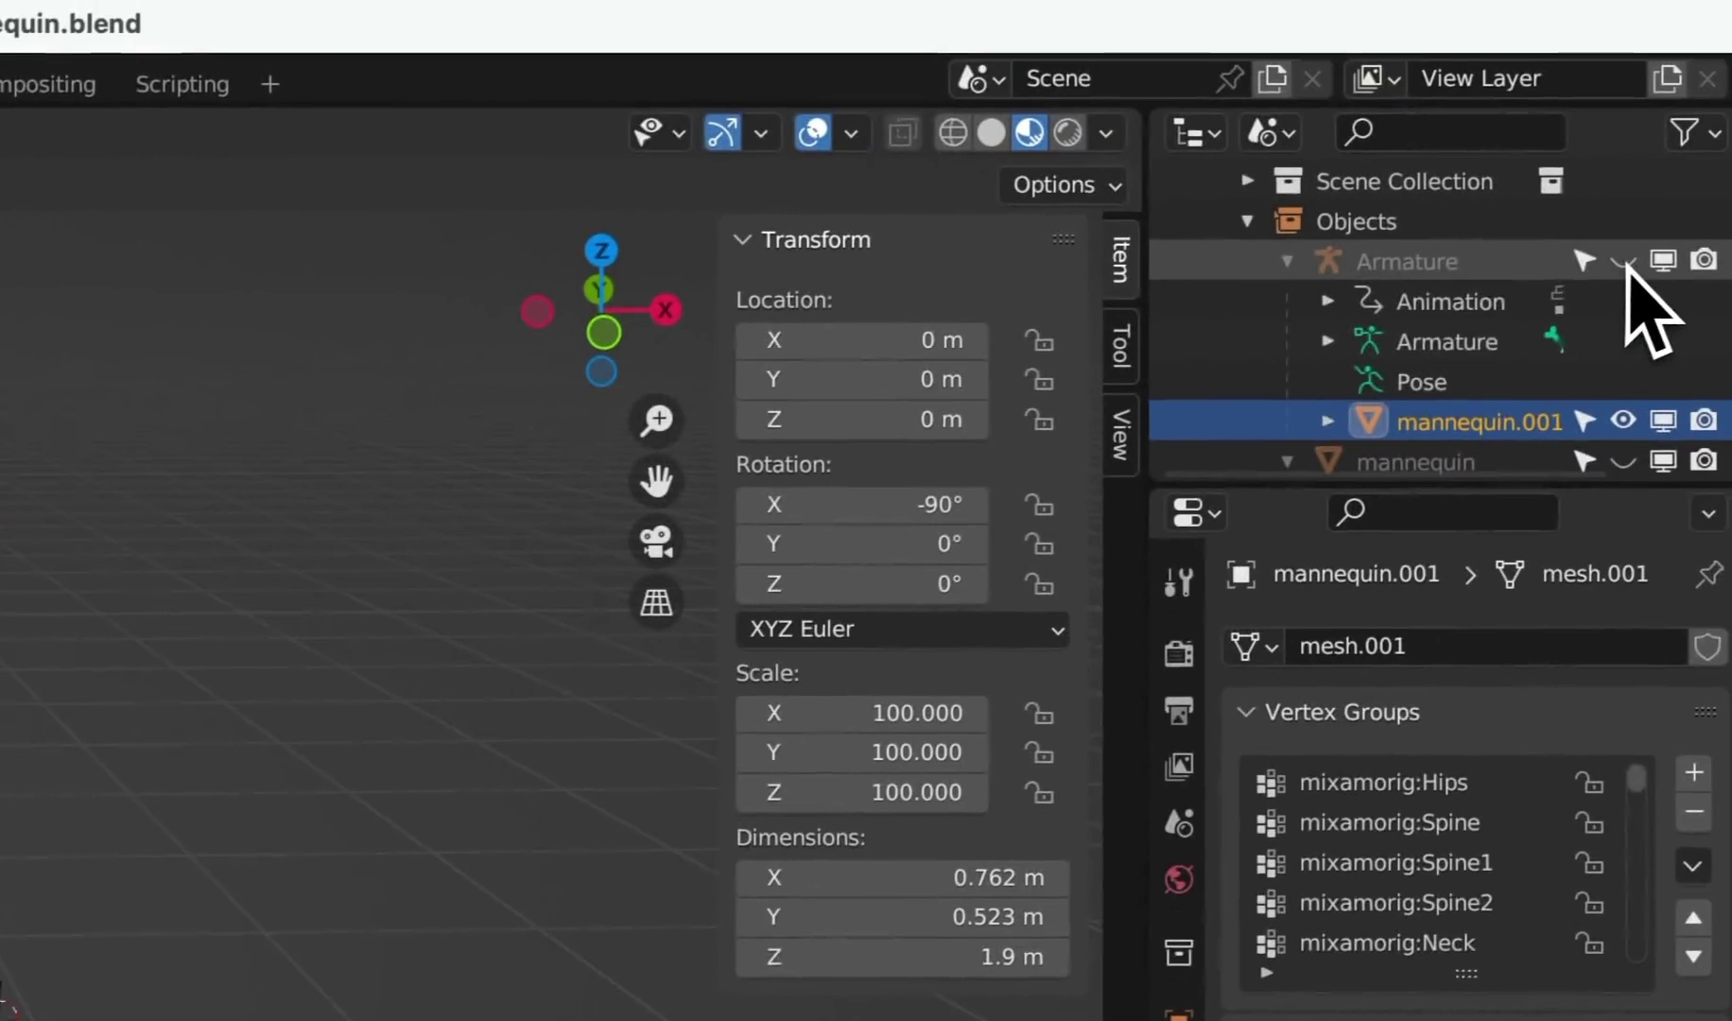
- Unhide the Armature in the outliner and select it together with the mannequin mesh
click(1623, 264)
click(1287, 262)
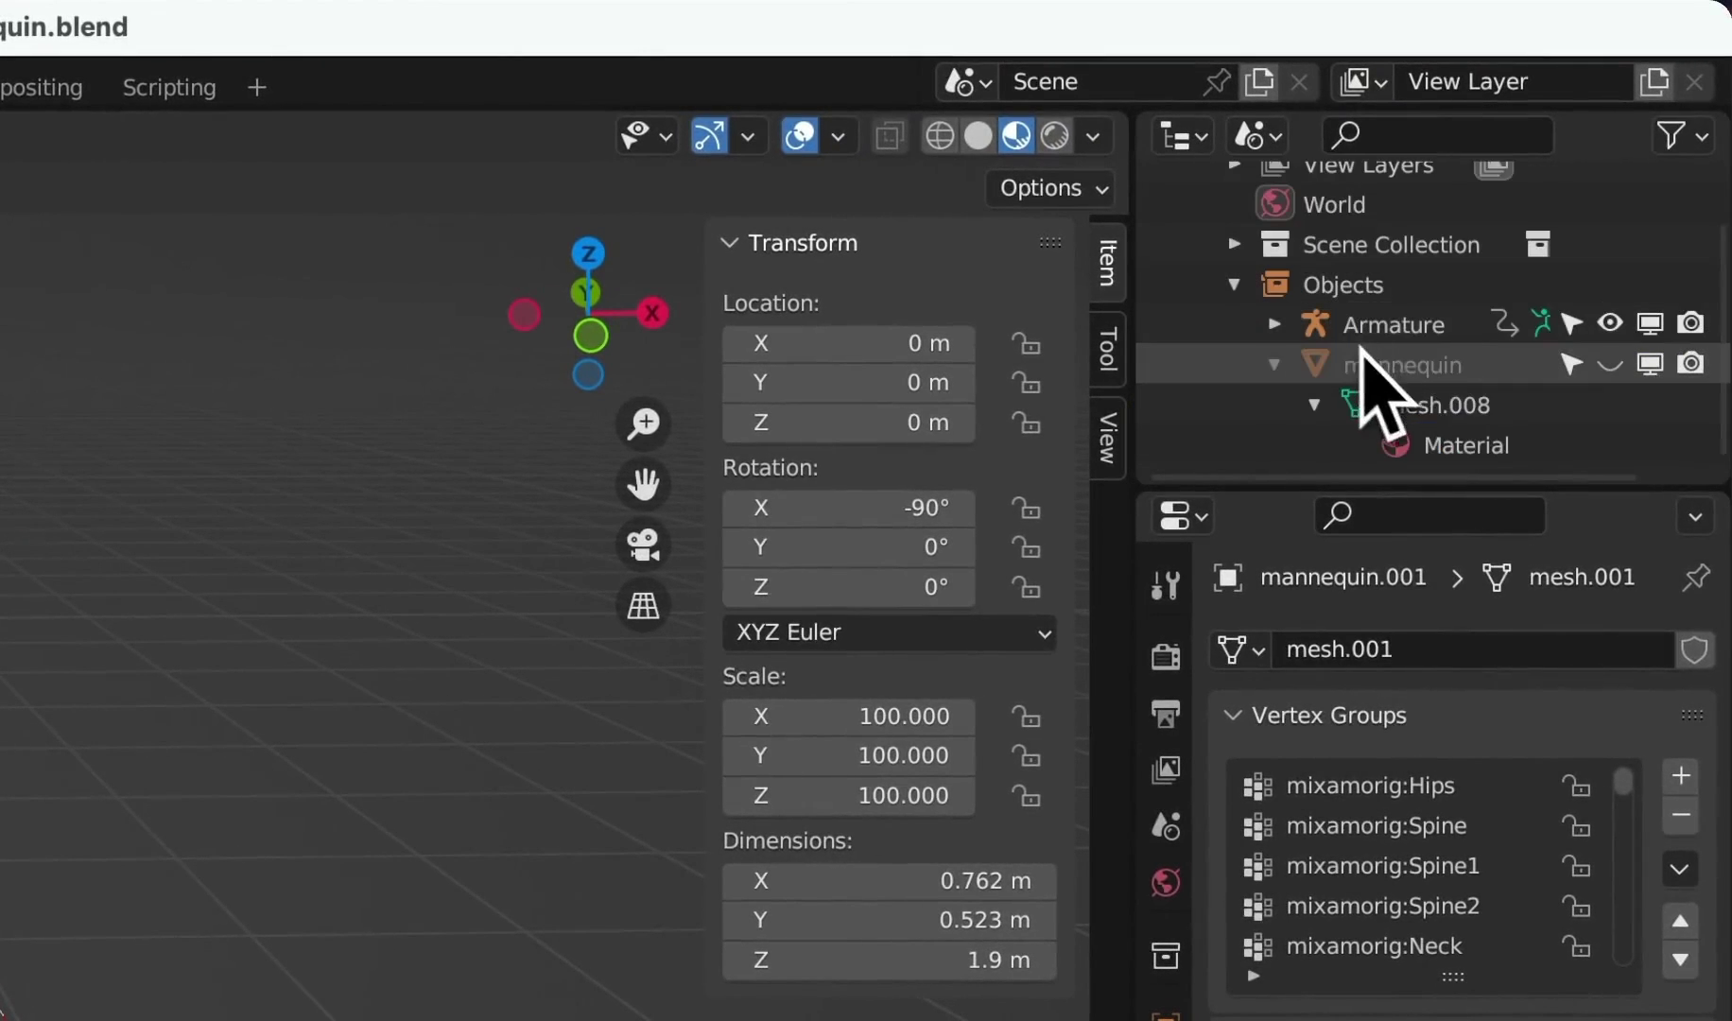
scroll(1332, 369, up, 1)
click(1446, 383)
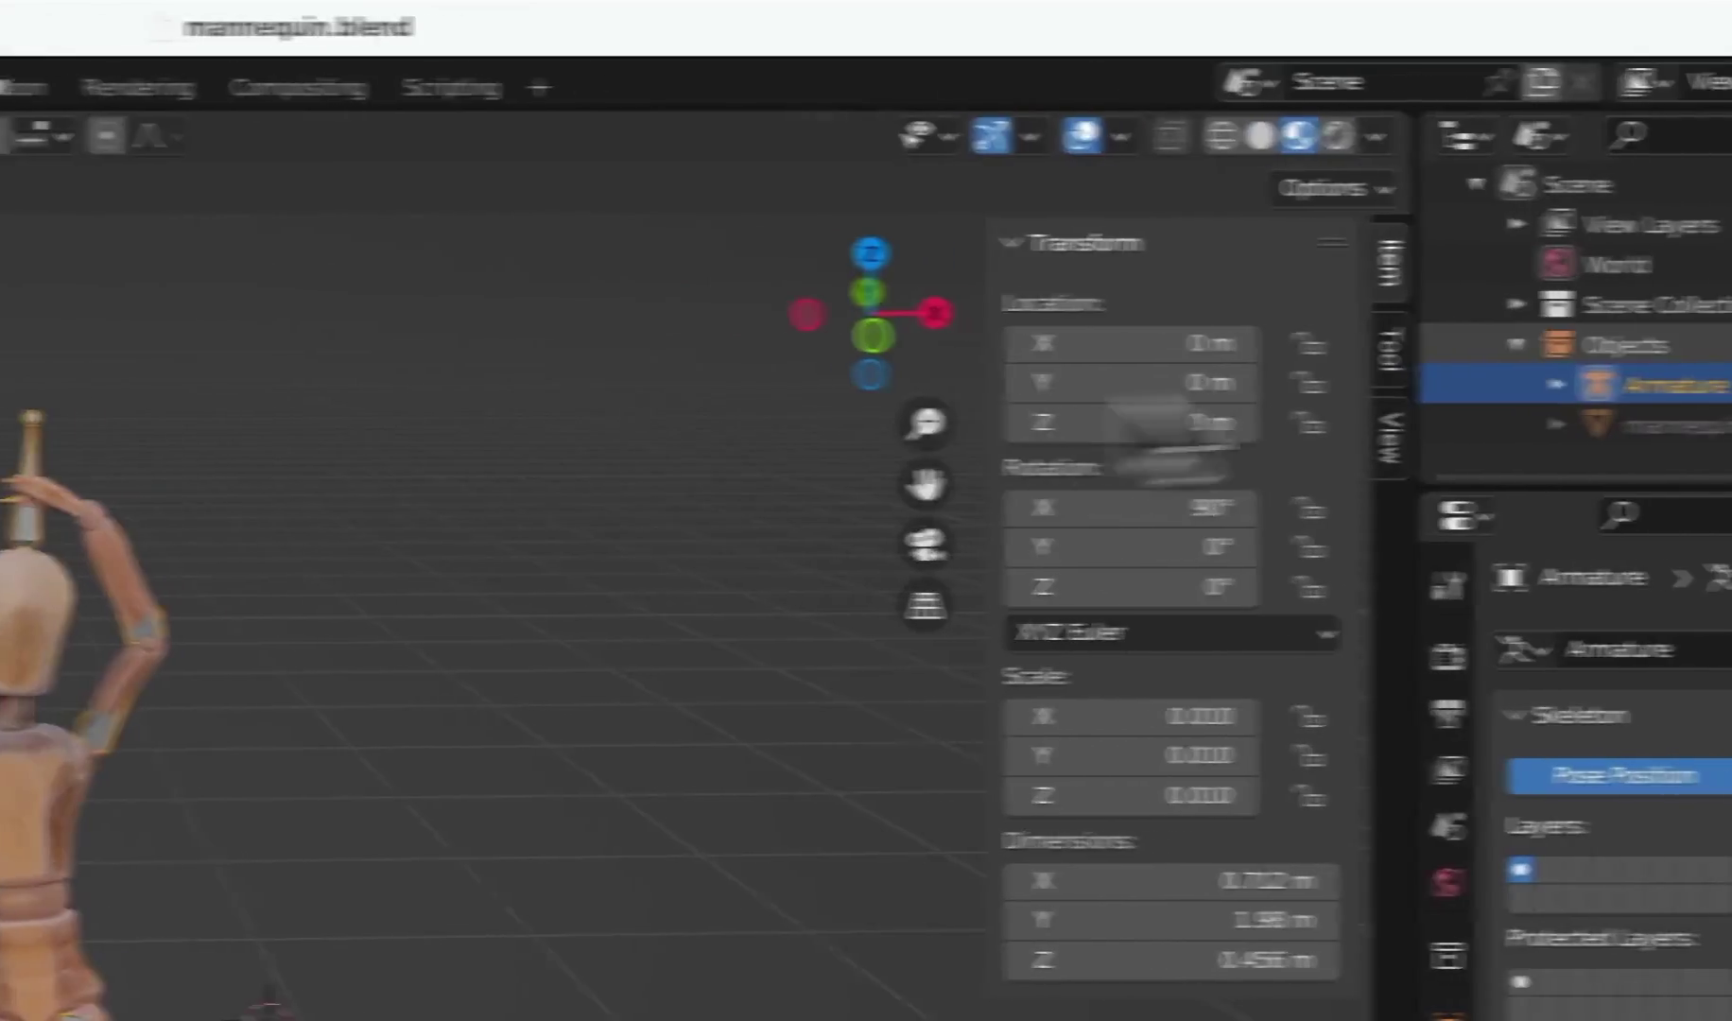
right_click(1692, 387)
click(1698, 401)
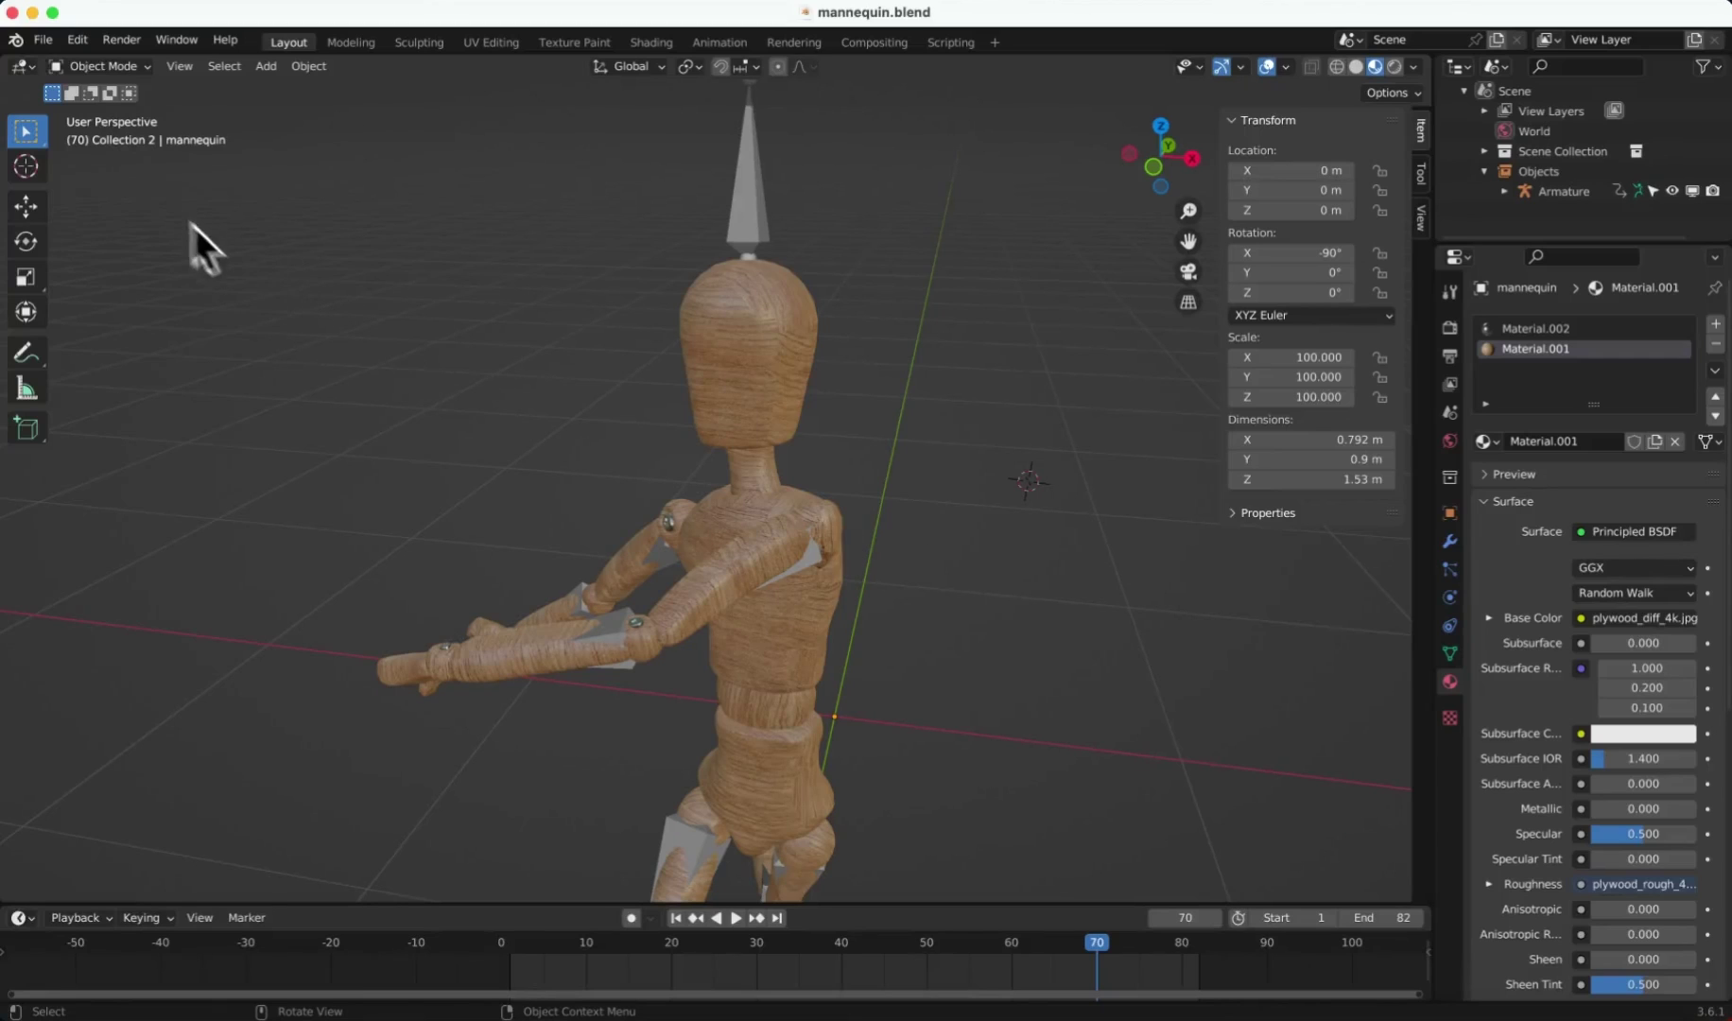
- Start a glTF 2.0 export targeting the recent 'assets' folder as mannequin.glb
click(41, 38)
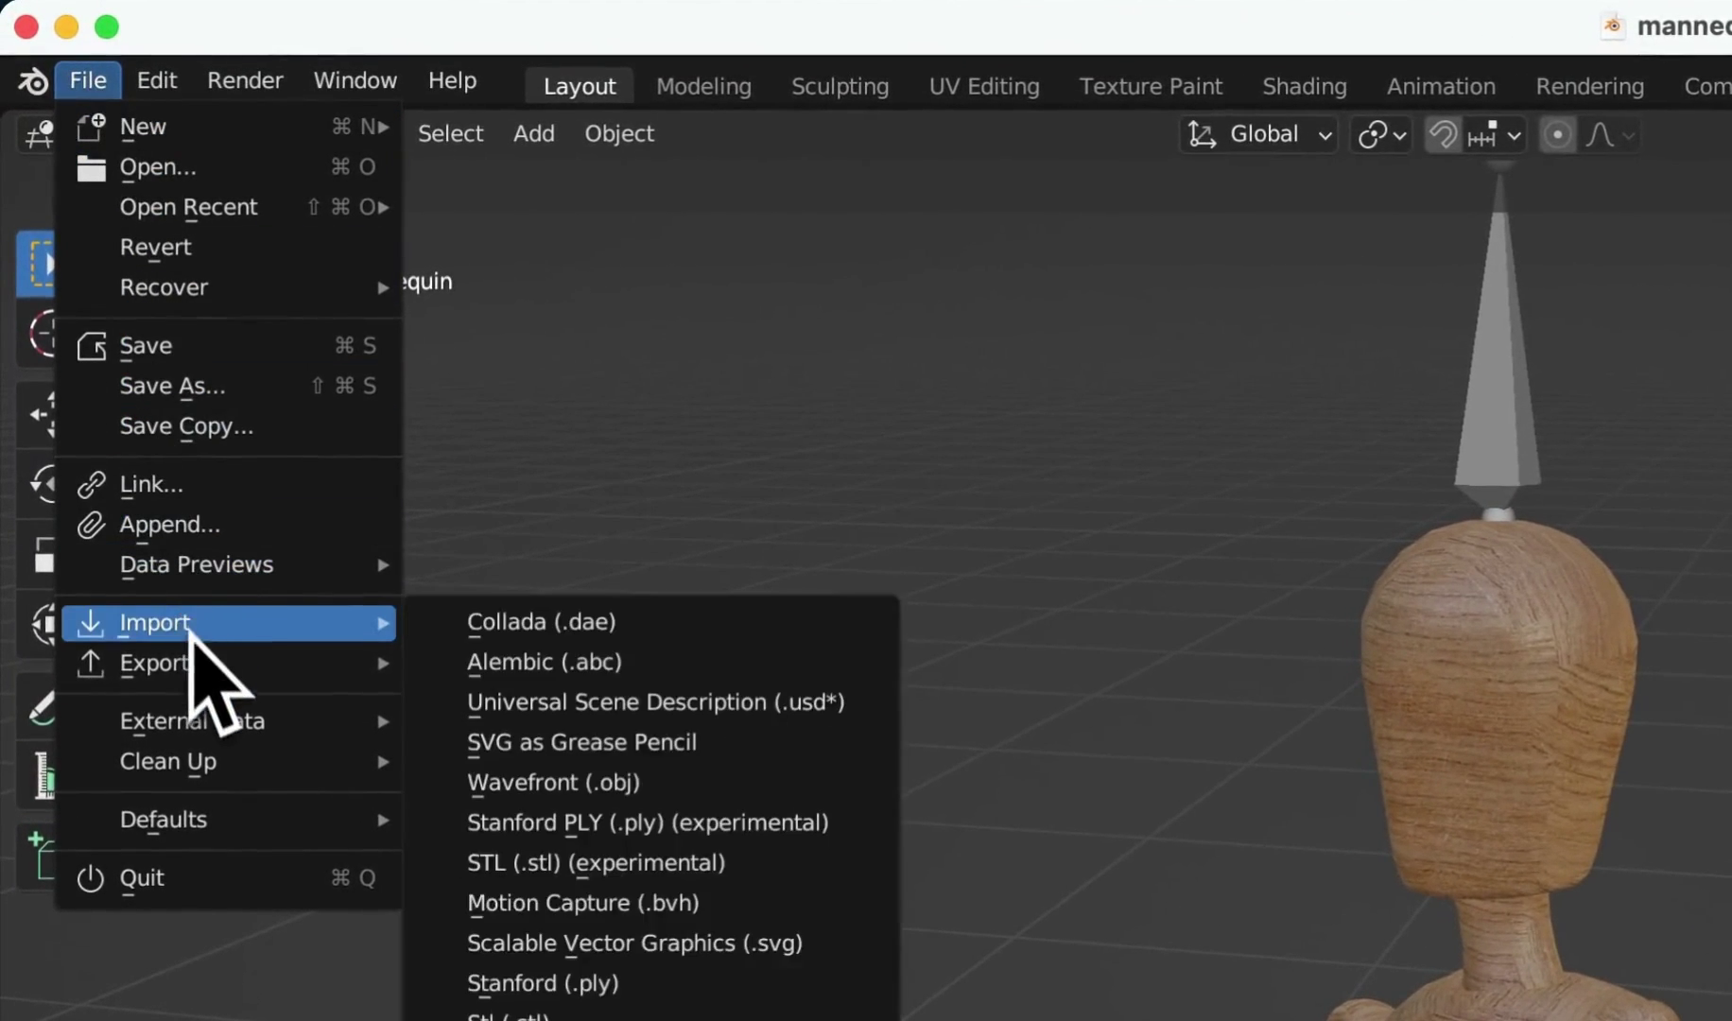
mouse_move(94, 327)
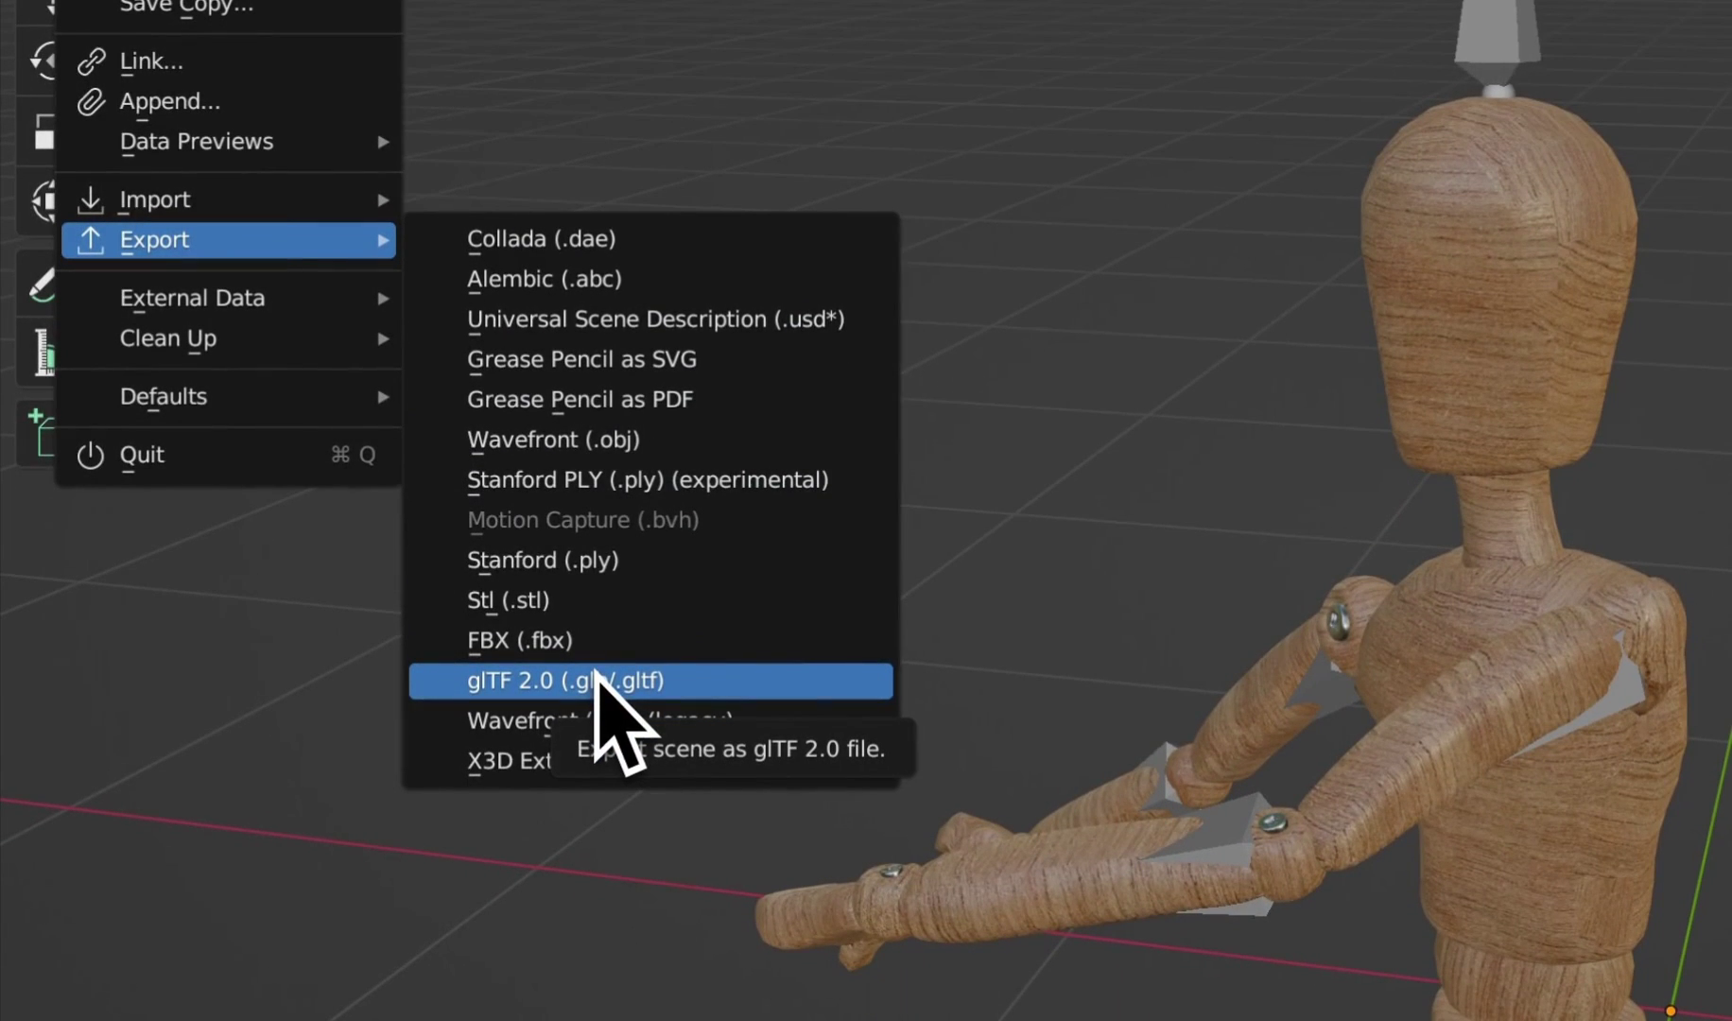
click(597, 673)
click(416, 652)
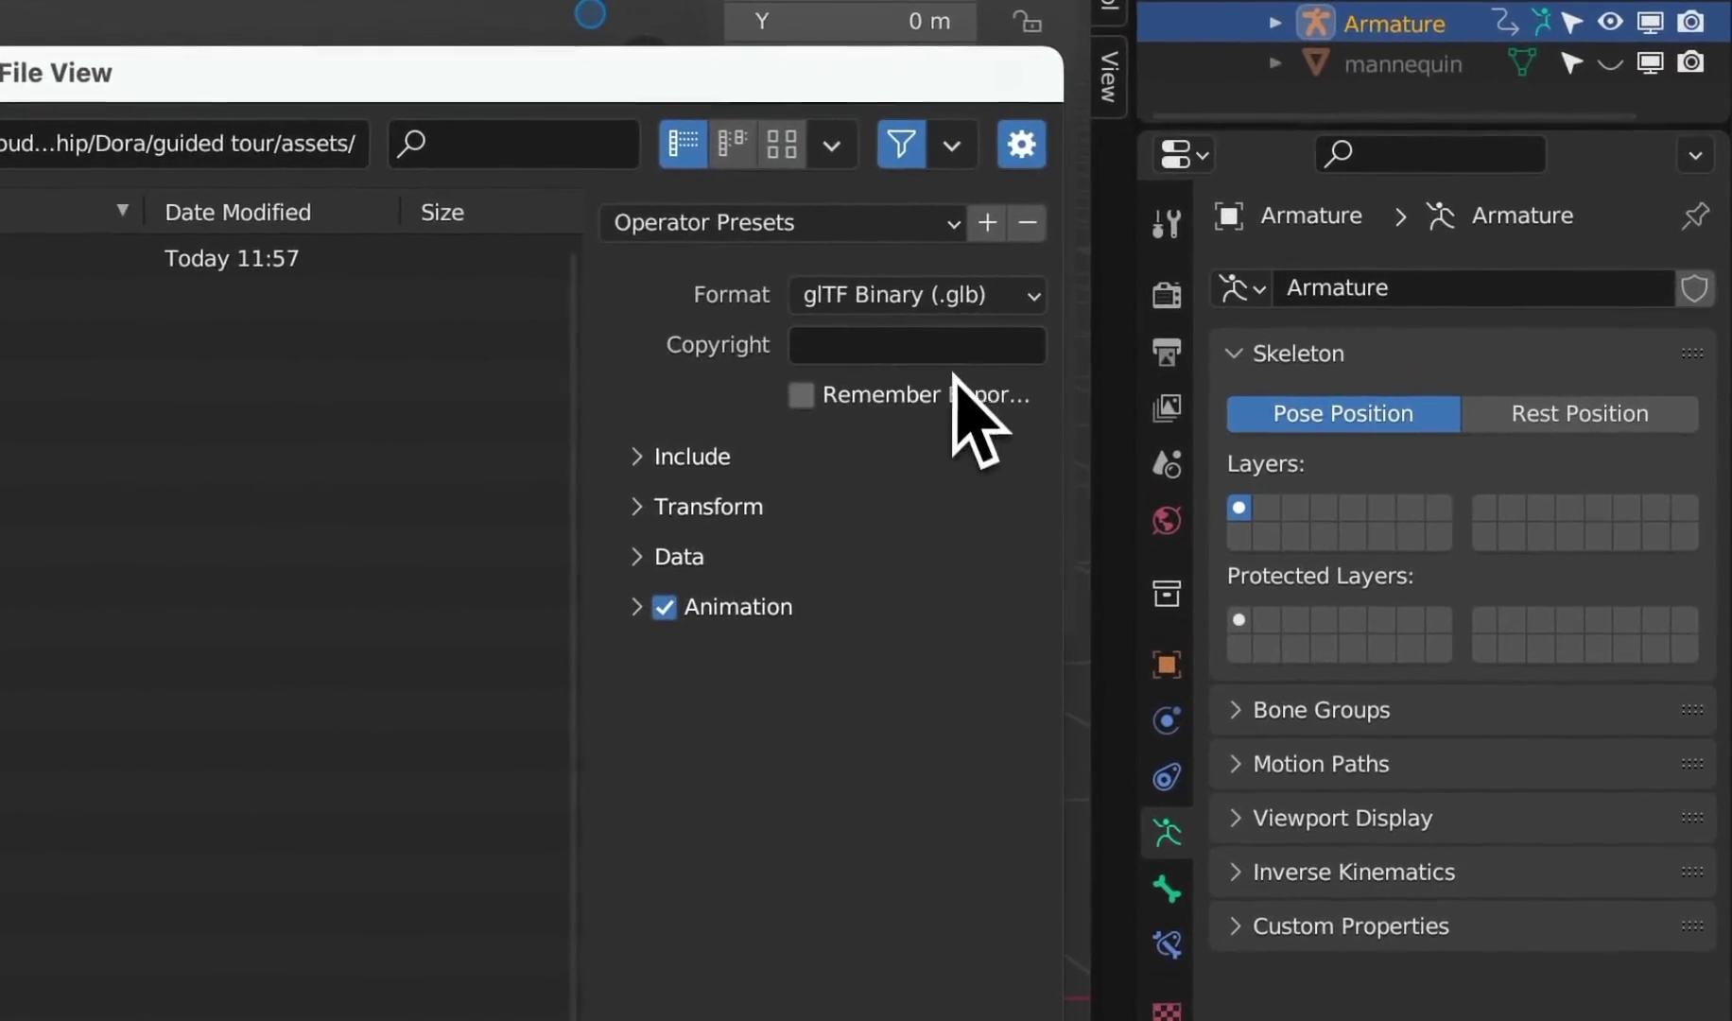
- Keep the glTF Binary format and limit the export to Selected Objects
click(1332, 327)
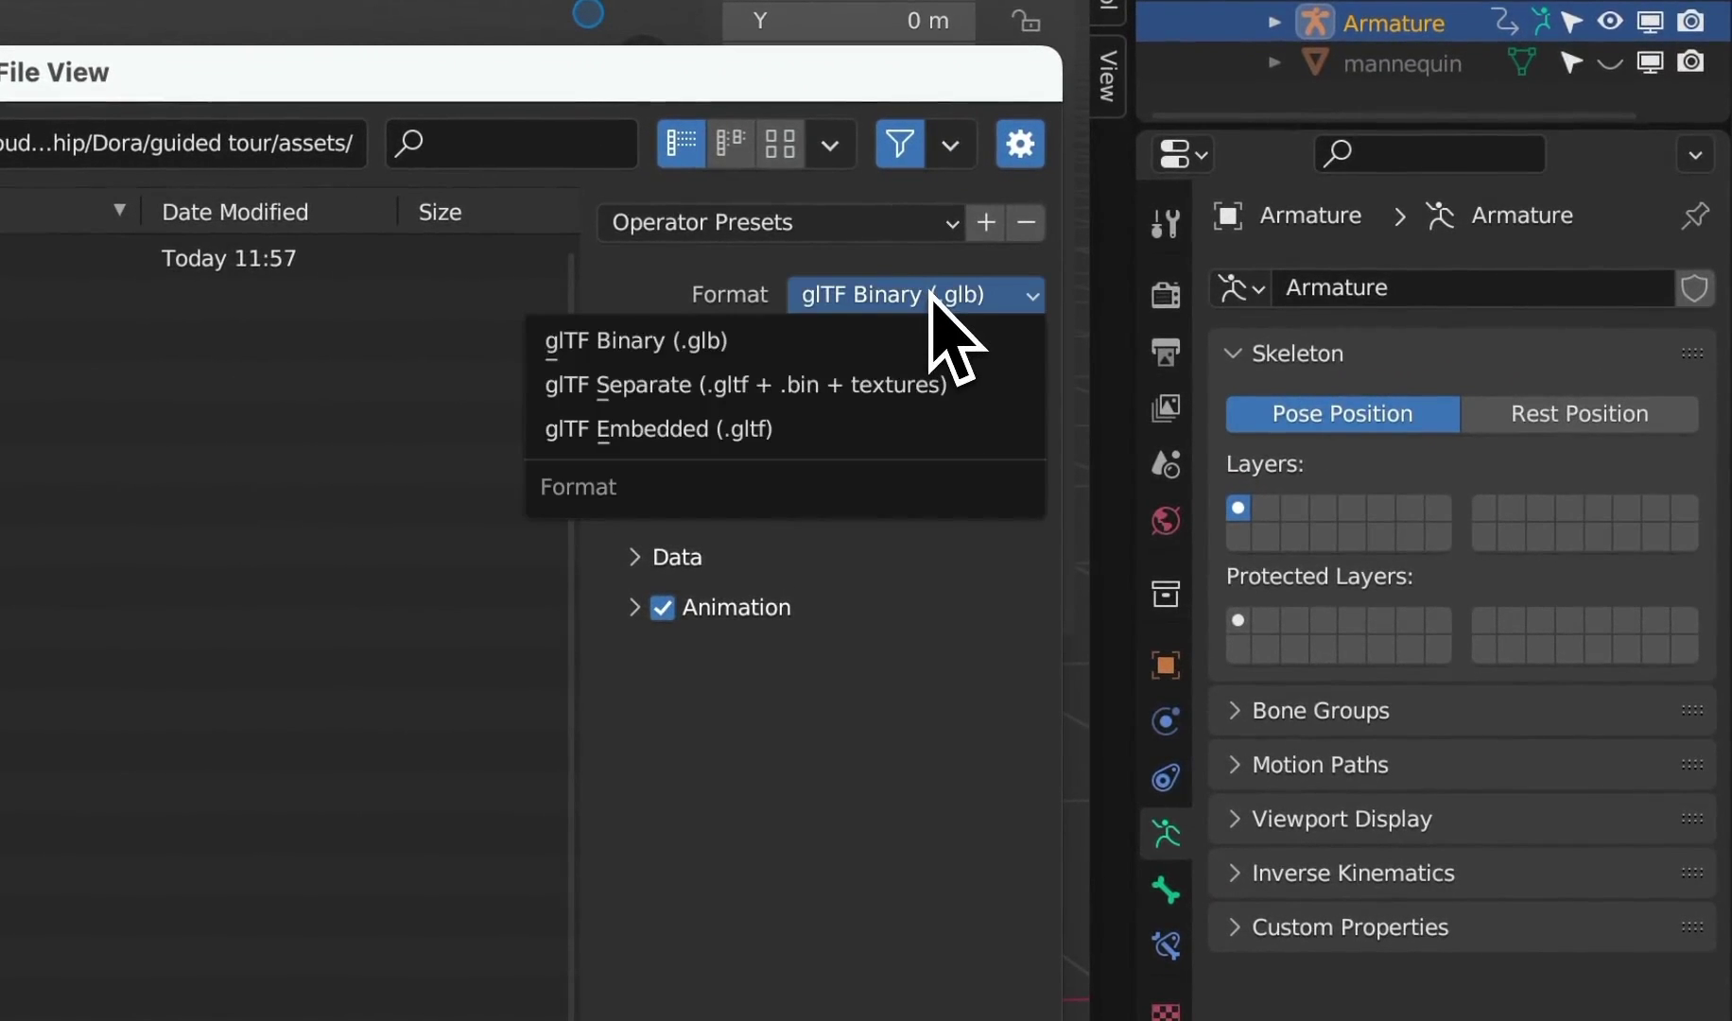
click(928, 457)
click(969, 355)
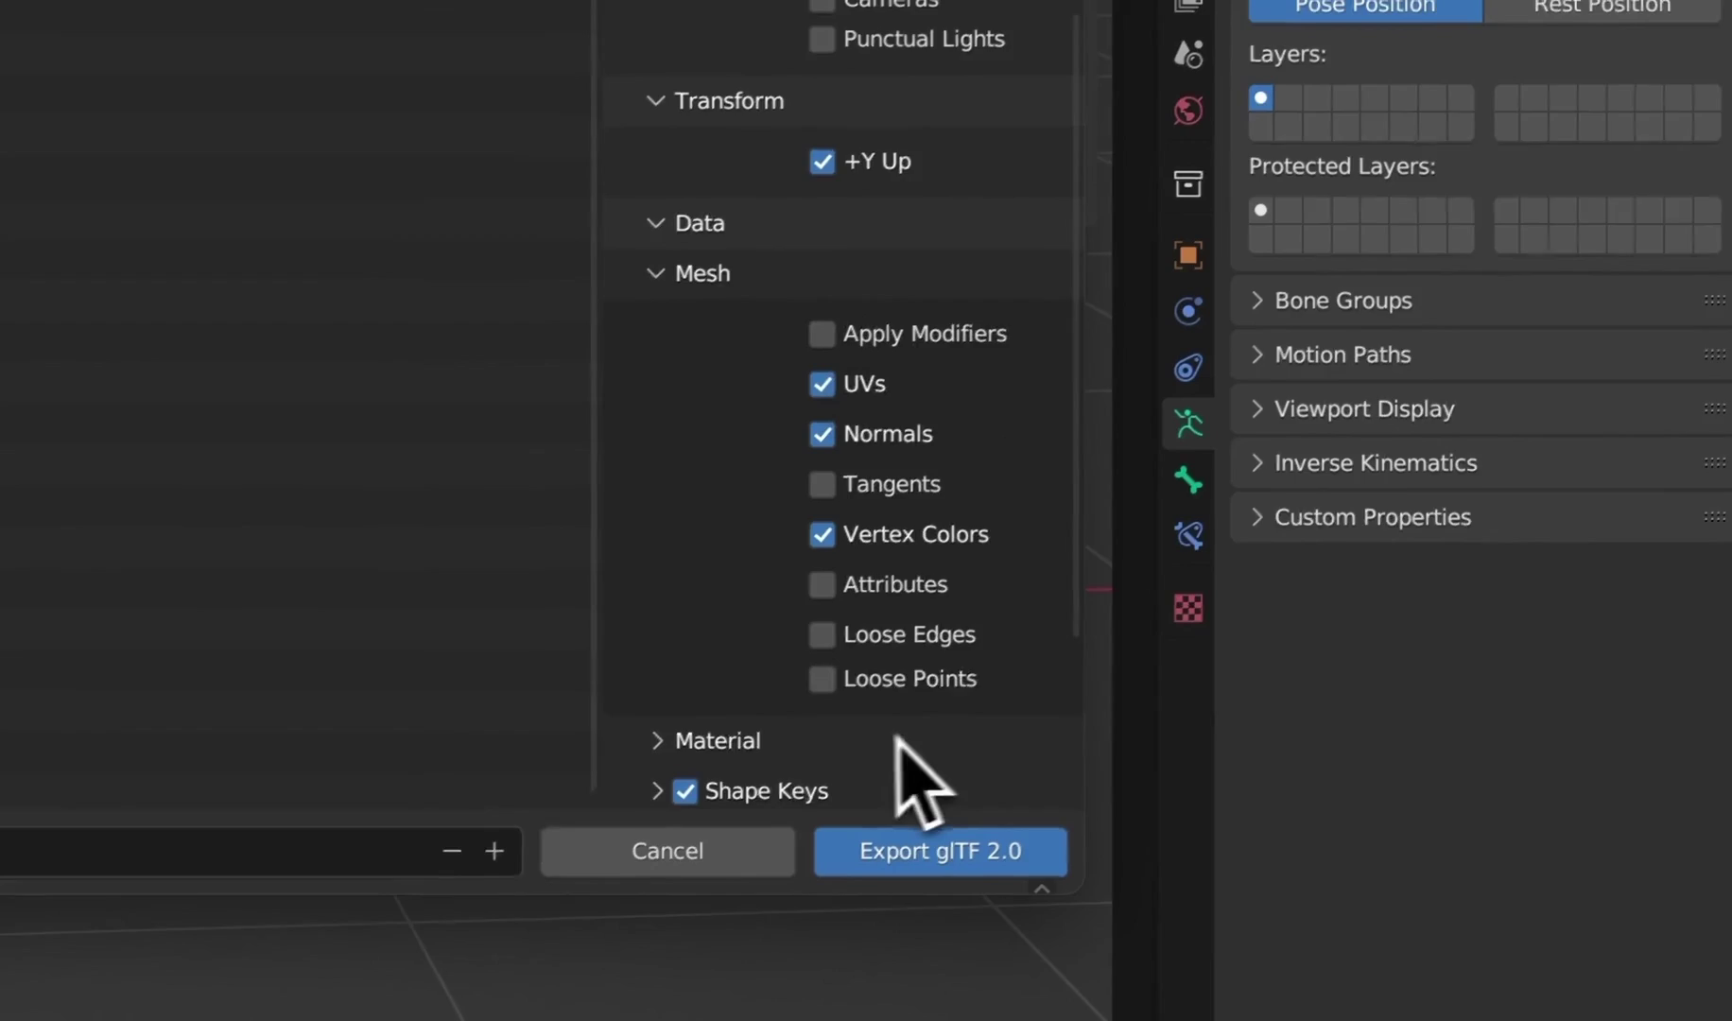
- Review the material export settings and enable Use Rest Position for the armature
click(898, 739)
scroll(926, 614, down, 5)
click(1021, 468)
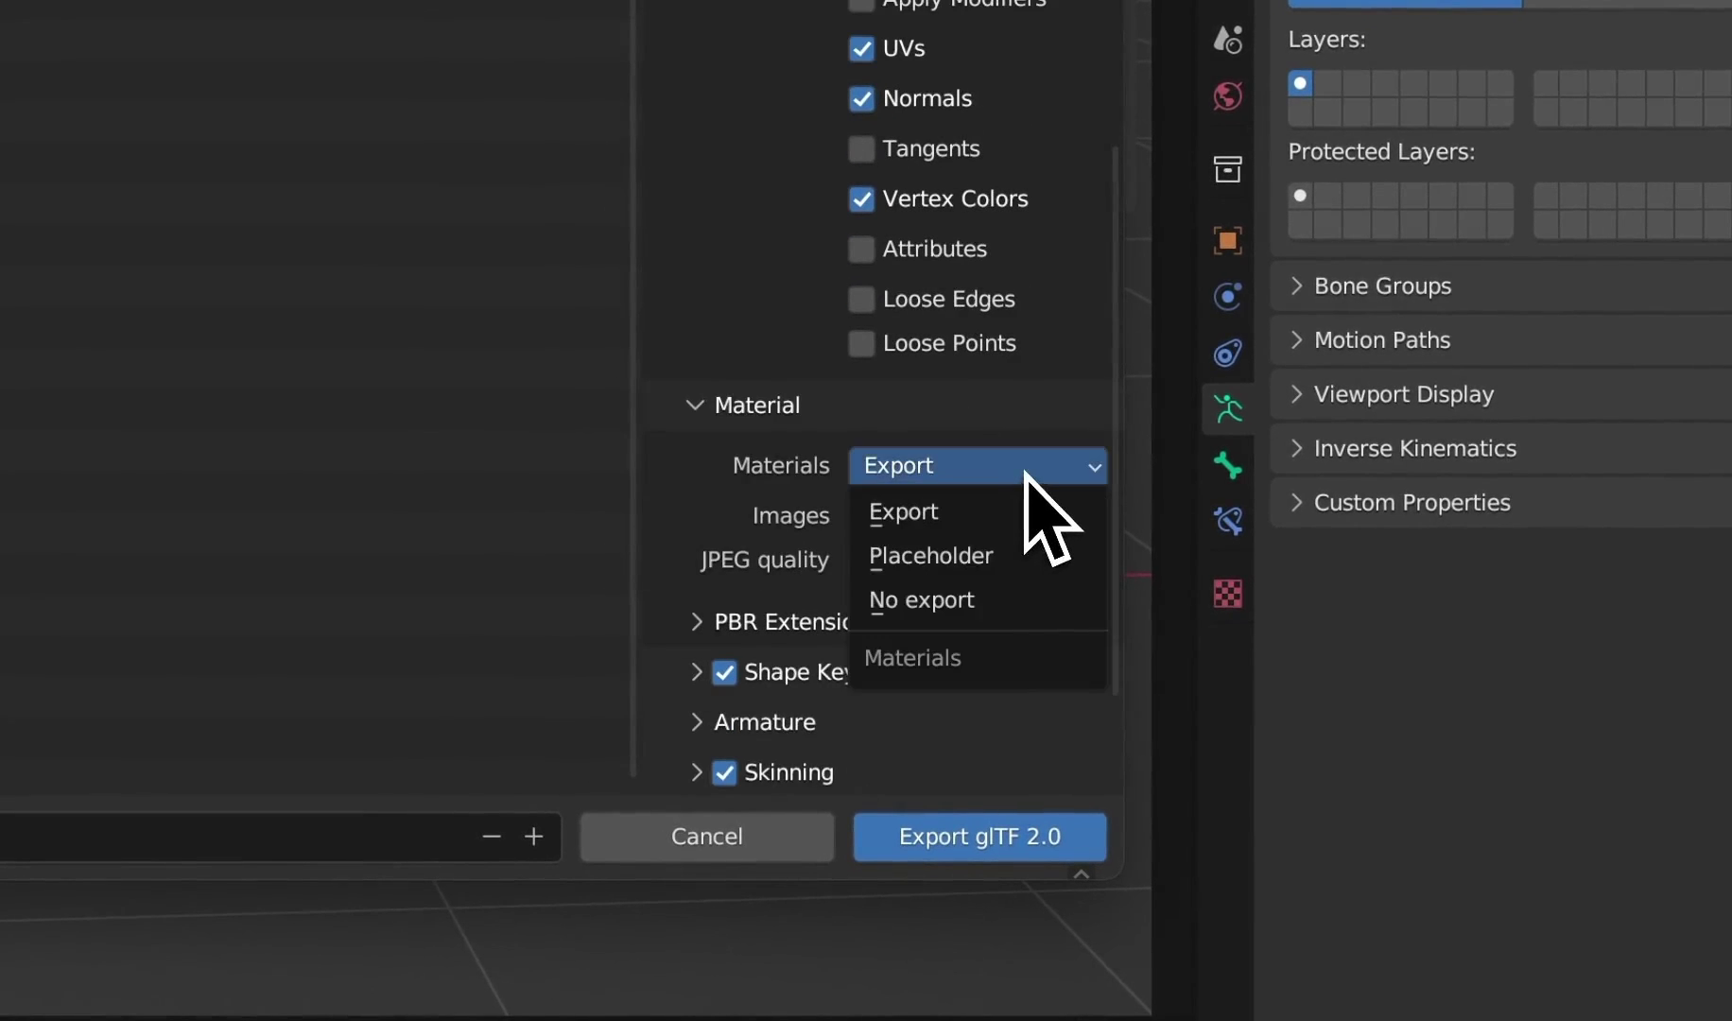
scroll(792, 494, down, 3)
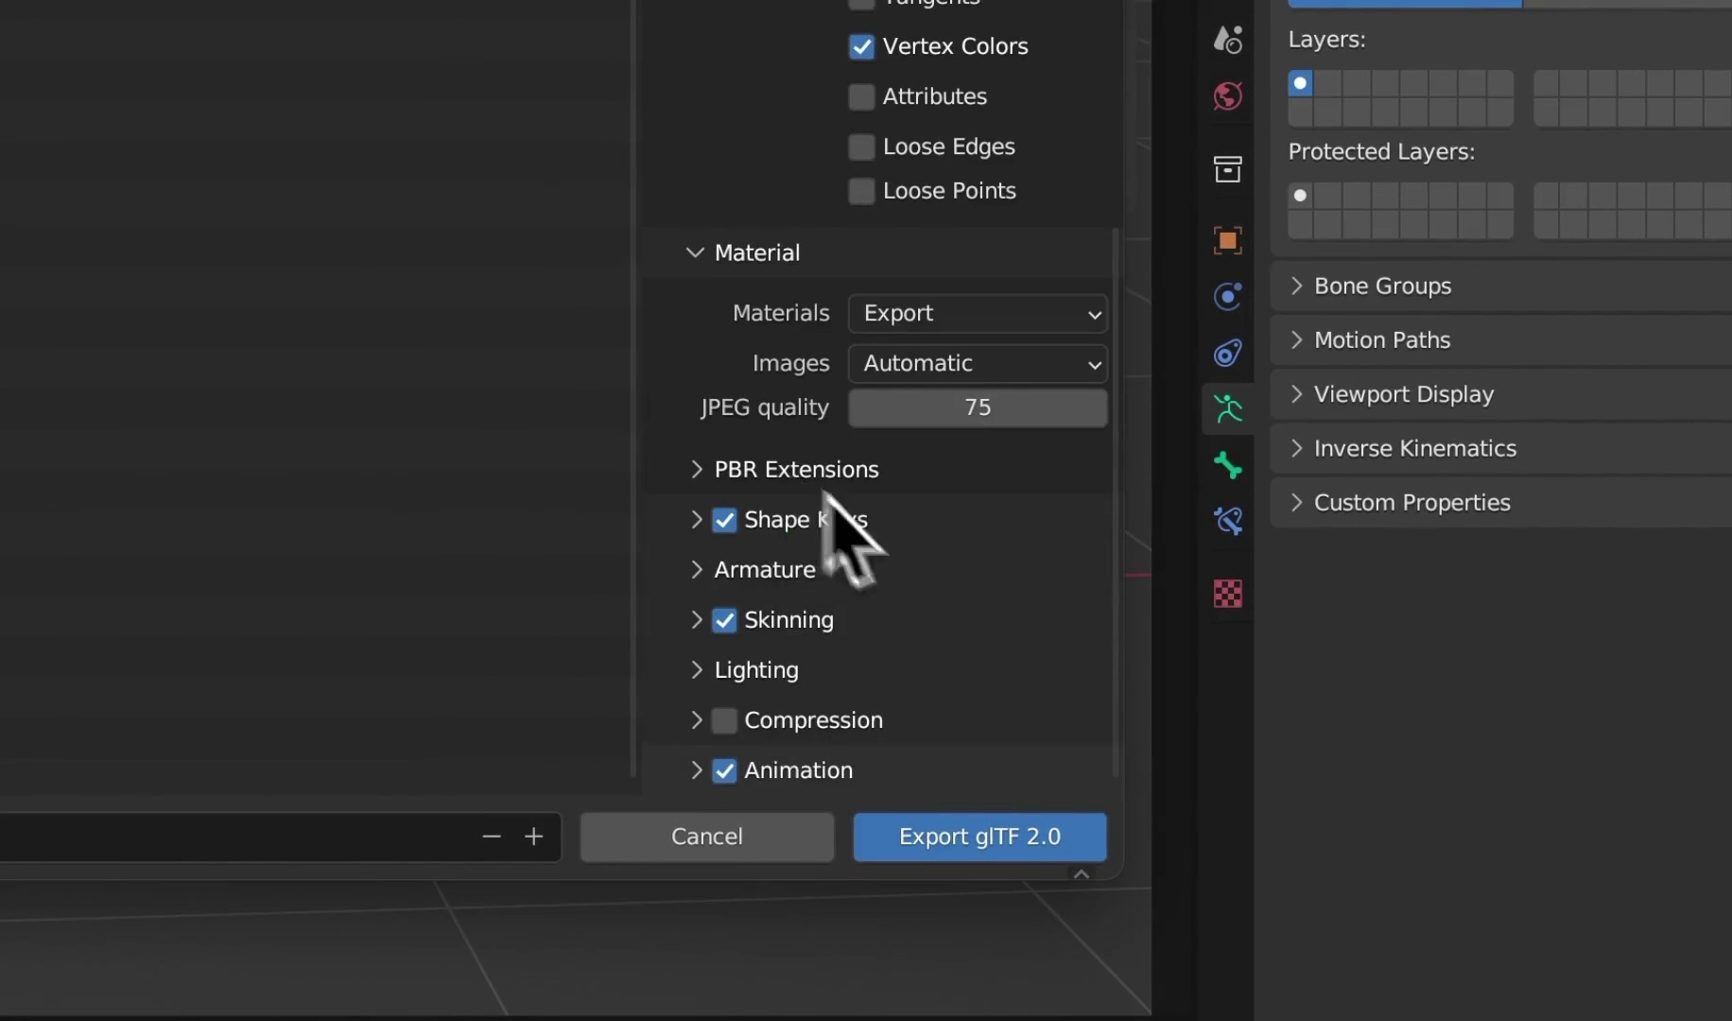
click(832, 563)
scroll(907, 567, down, 4)
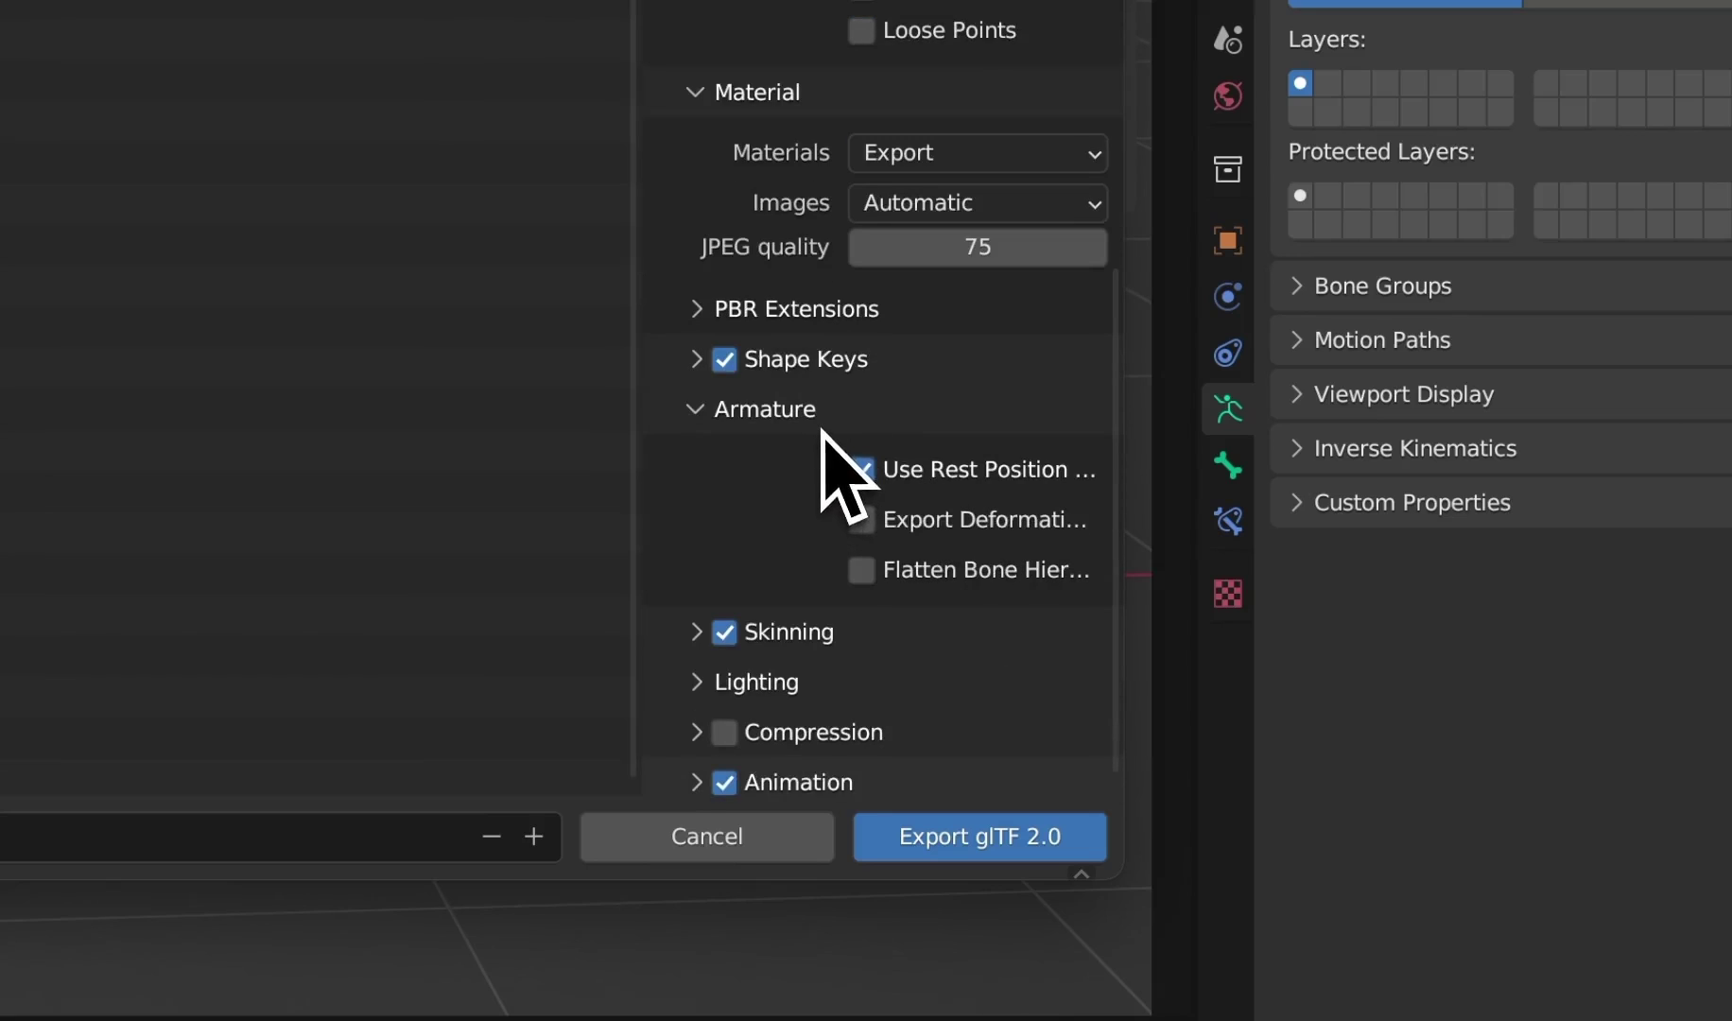
scroll(813, 492, down, 1)
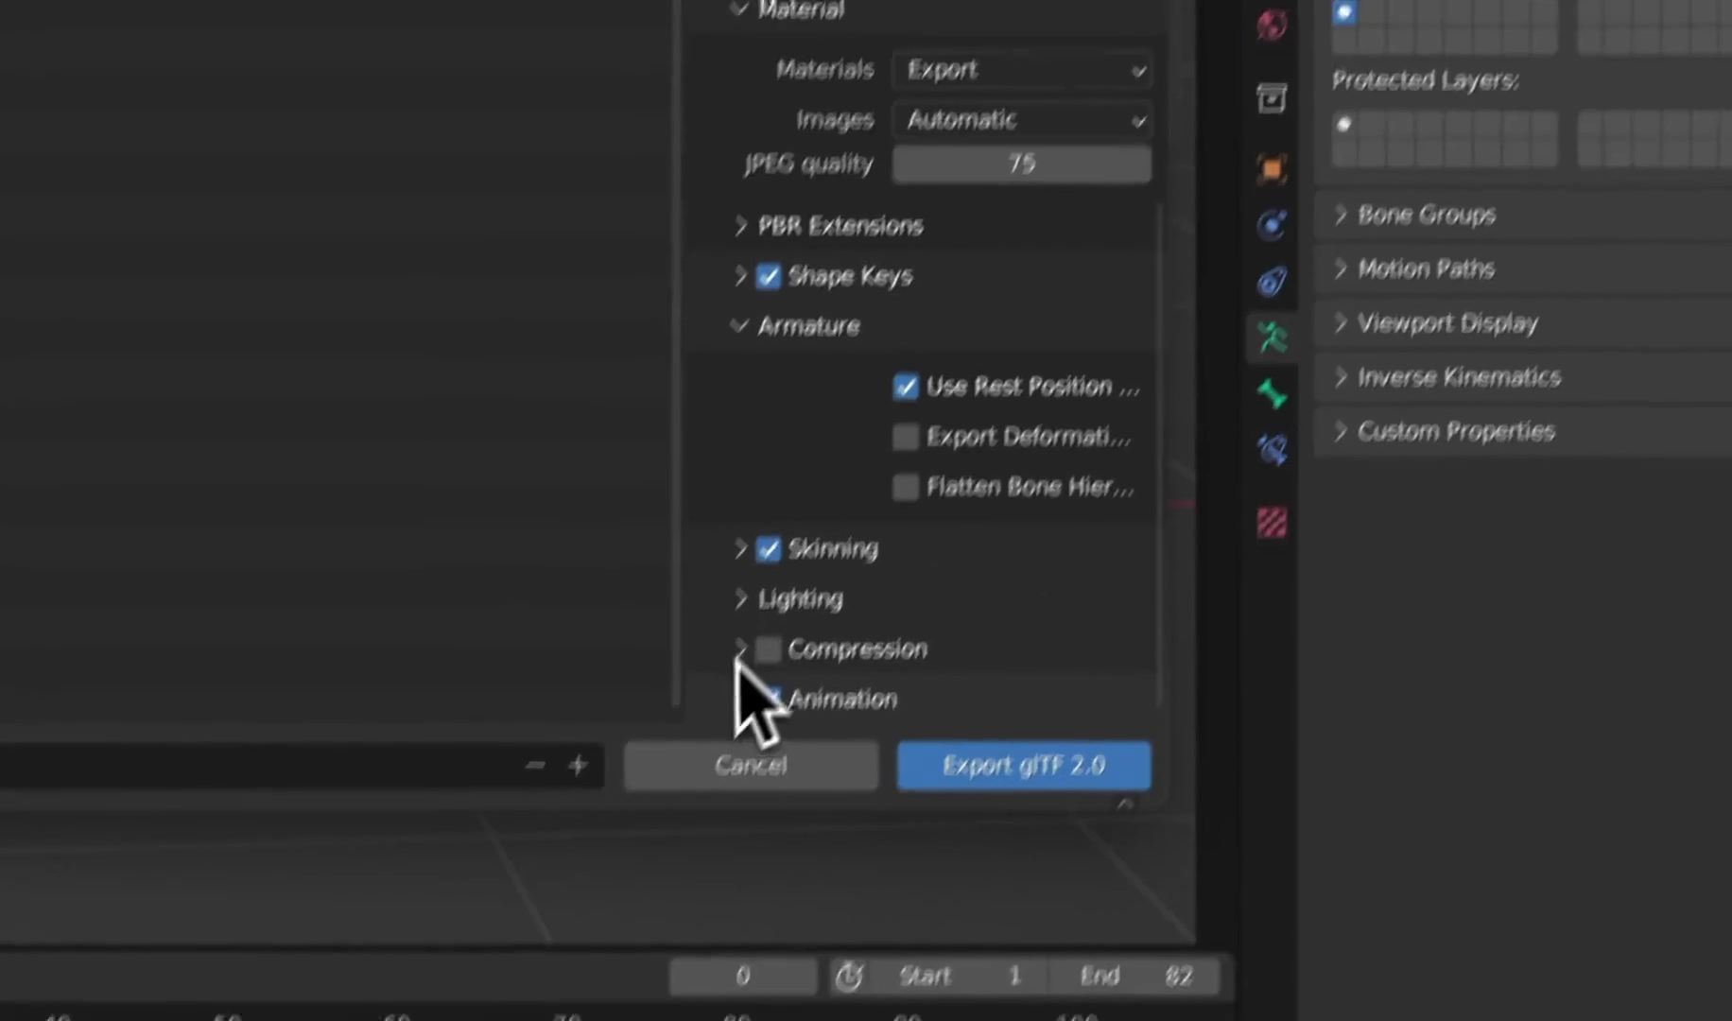
- Tick Bake All Objects Animations and export the file as mannequin.glb
click(697, 721)
scroll(747, 700, down, 4)
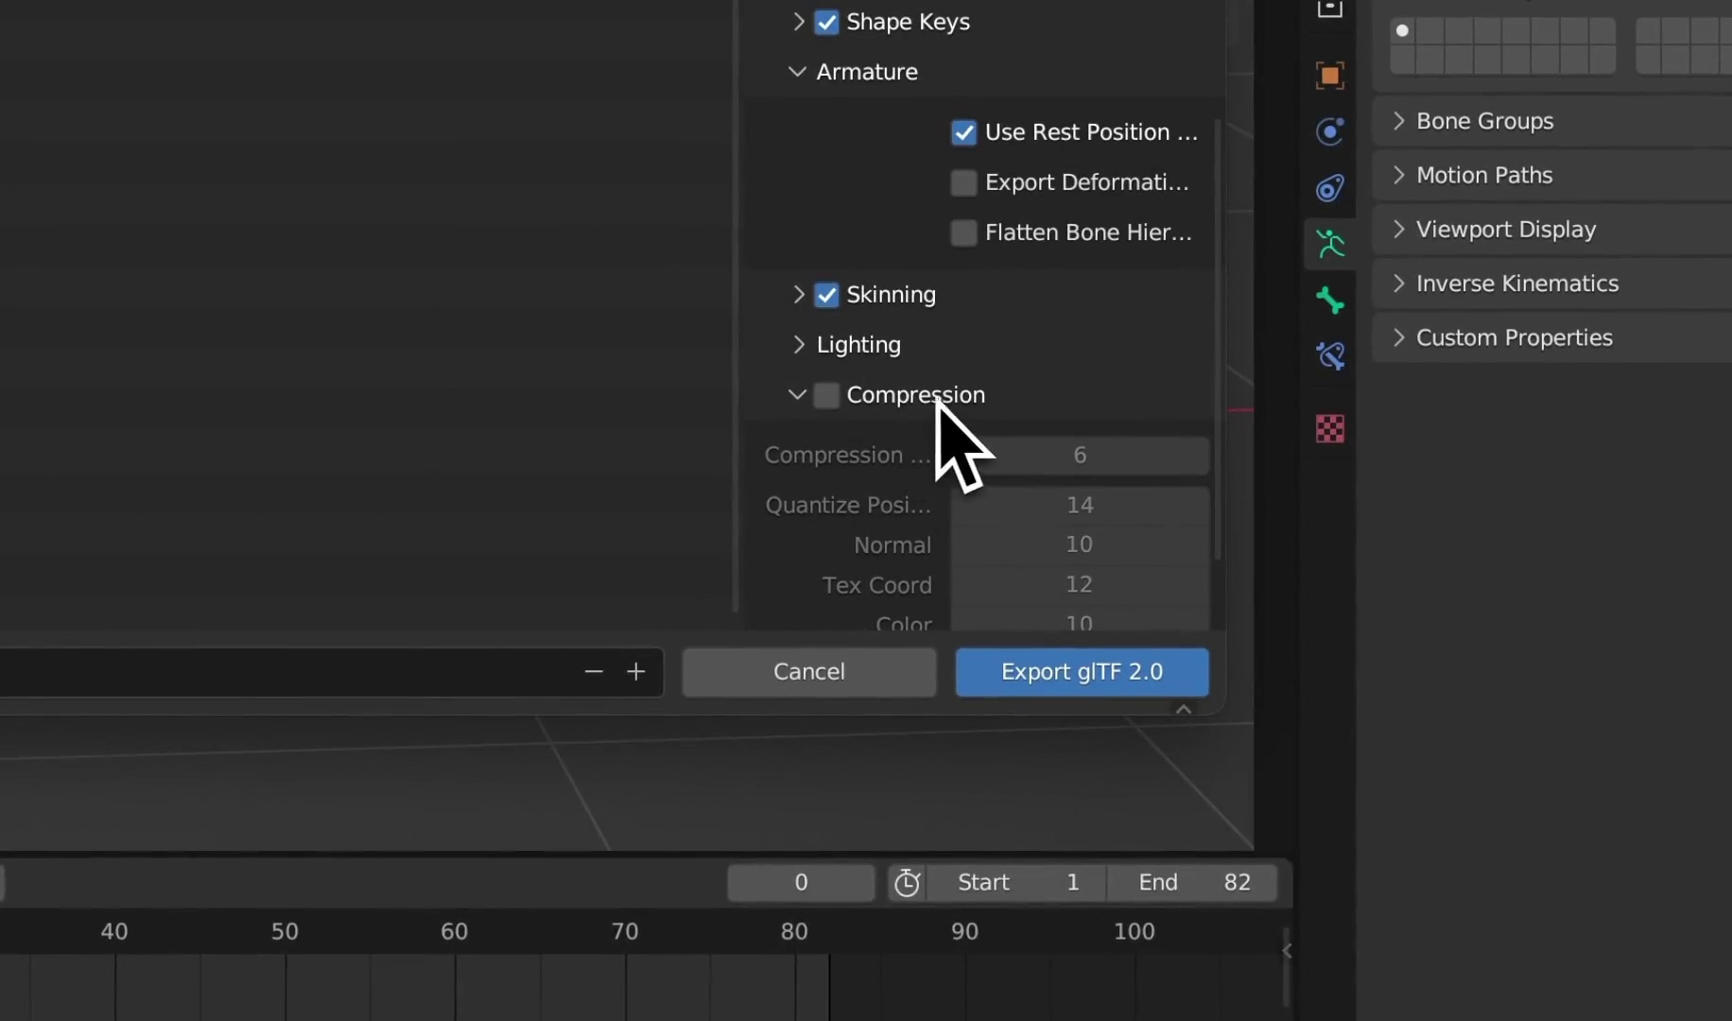
scroll(936, 407, down, 3)
click(889, 605)
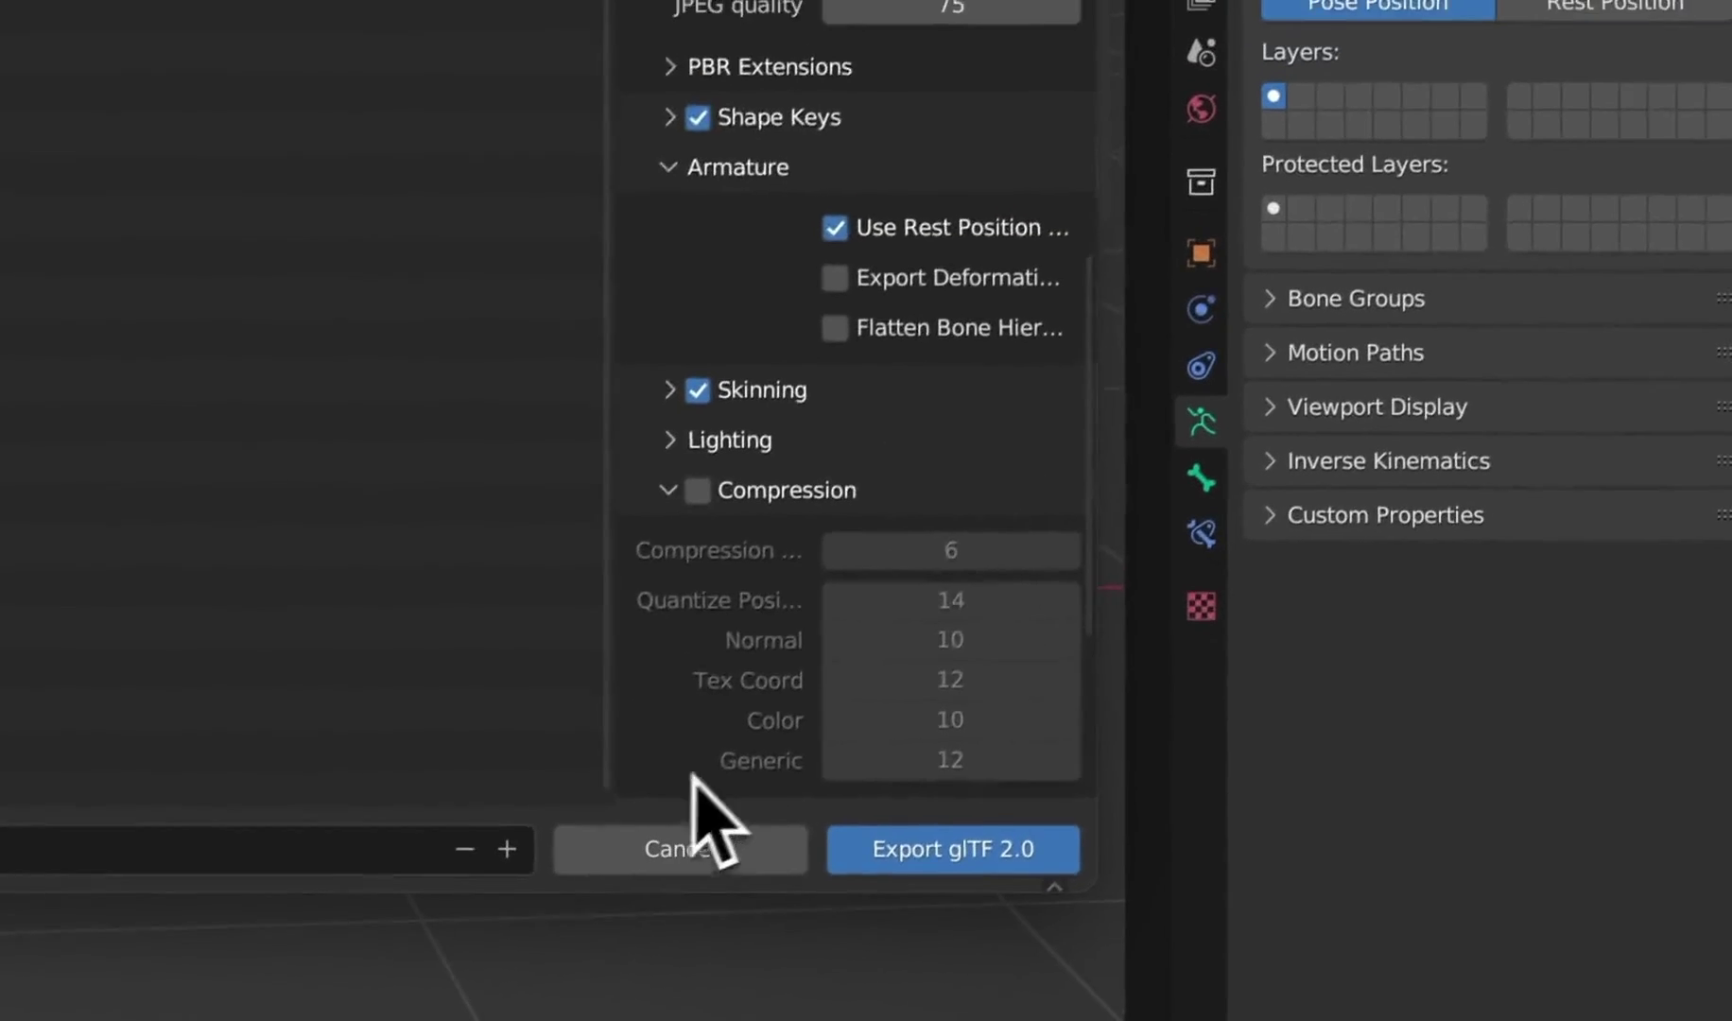
scroll(856, 567, down, 8)
scroll(723, 728, down, 1)
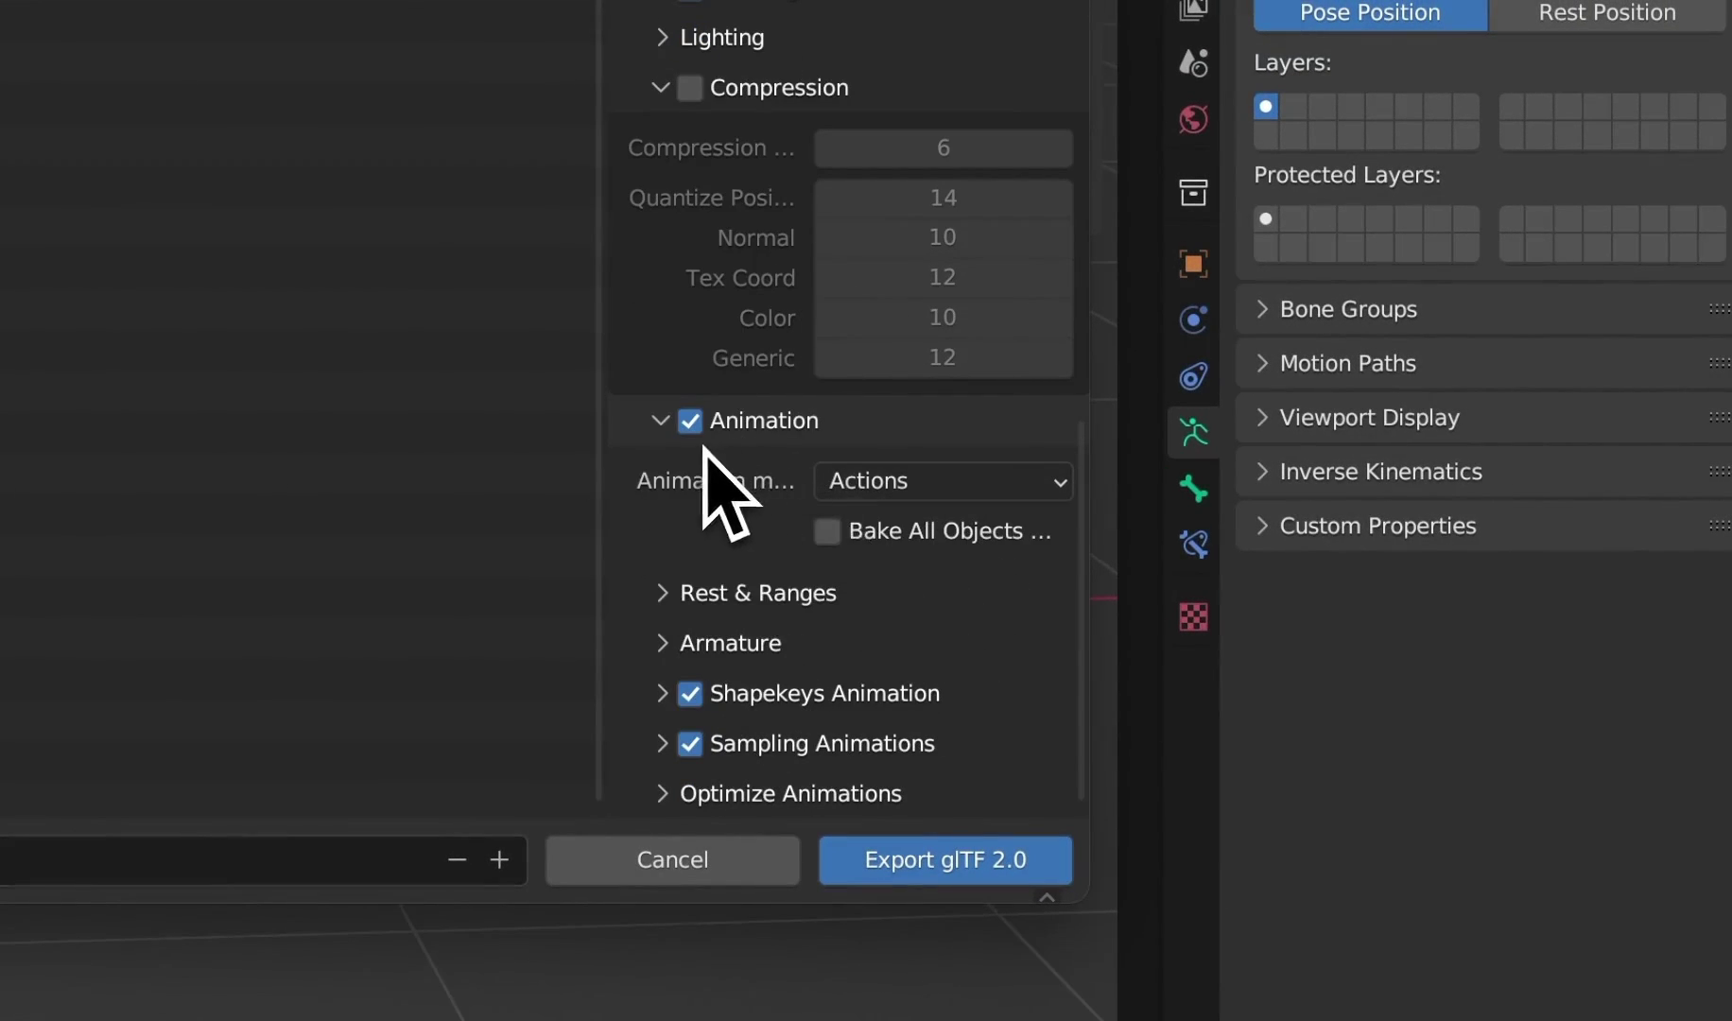
click(881, 548)
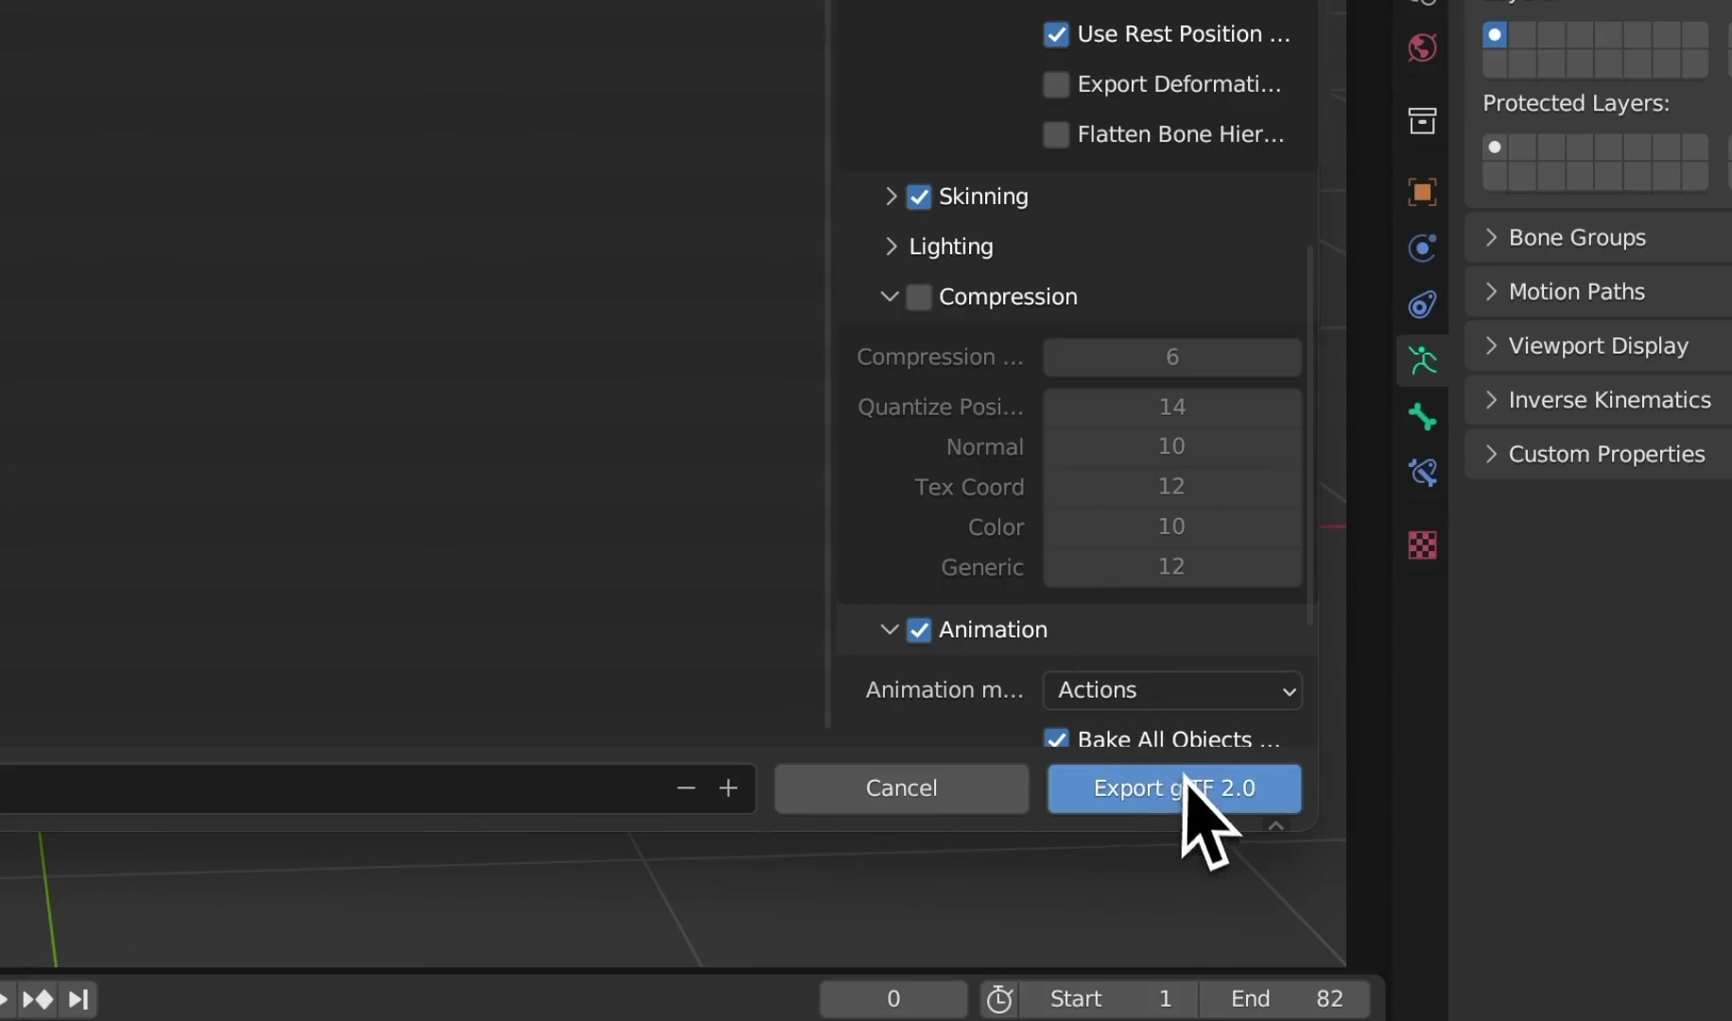
click(936, 856)
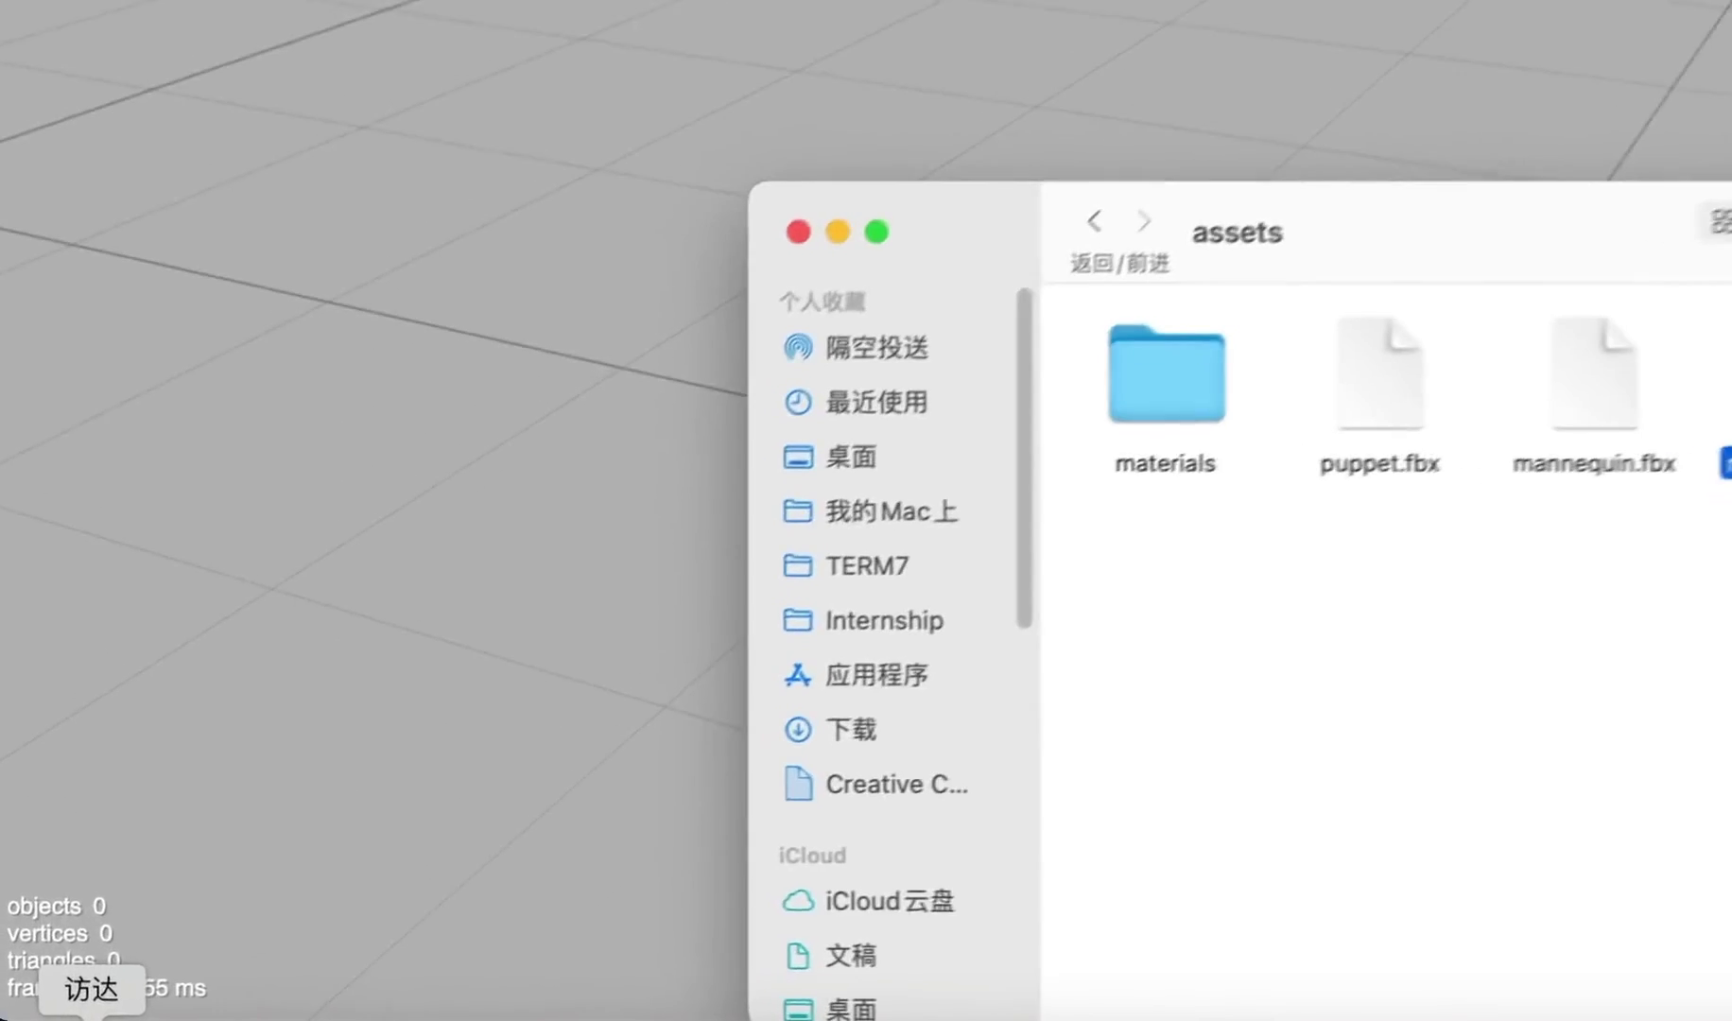
- Drag mannequin.glb into the three.js viewport, inspect its Armature and mesh, and play the dance animation
click(1219, 643)
drag(1219, 638, 920, 114)
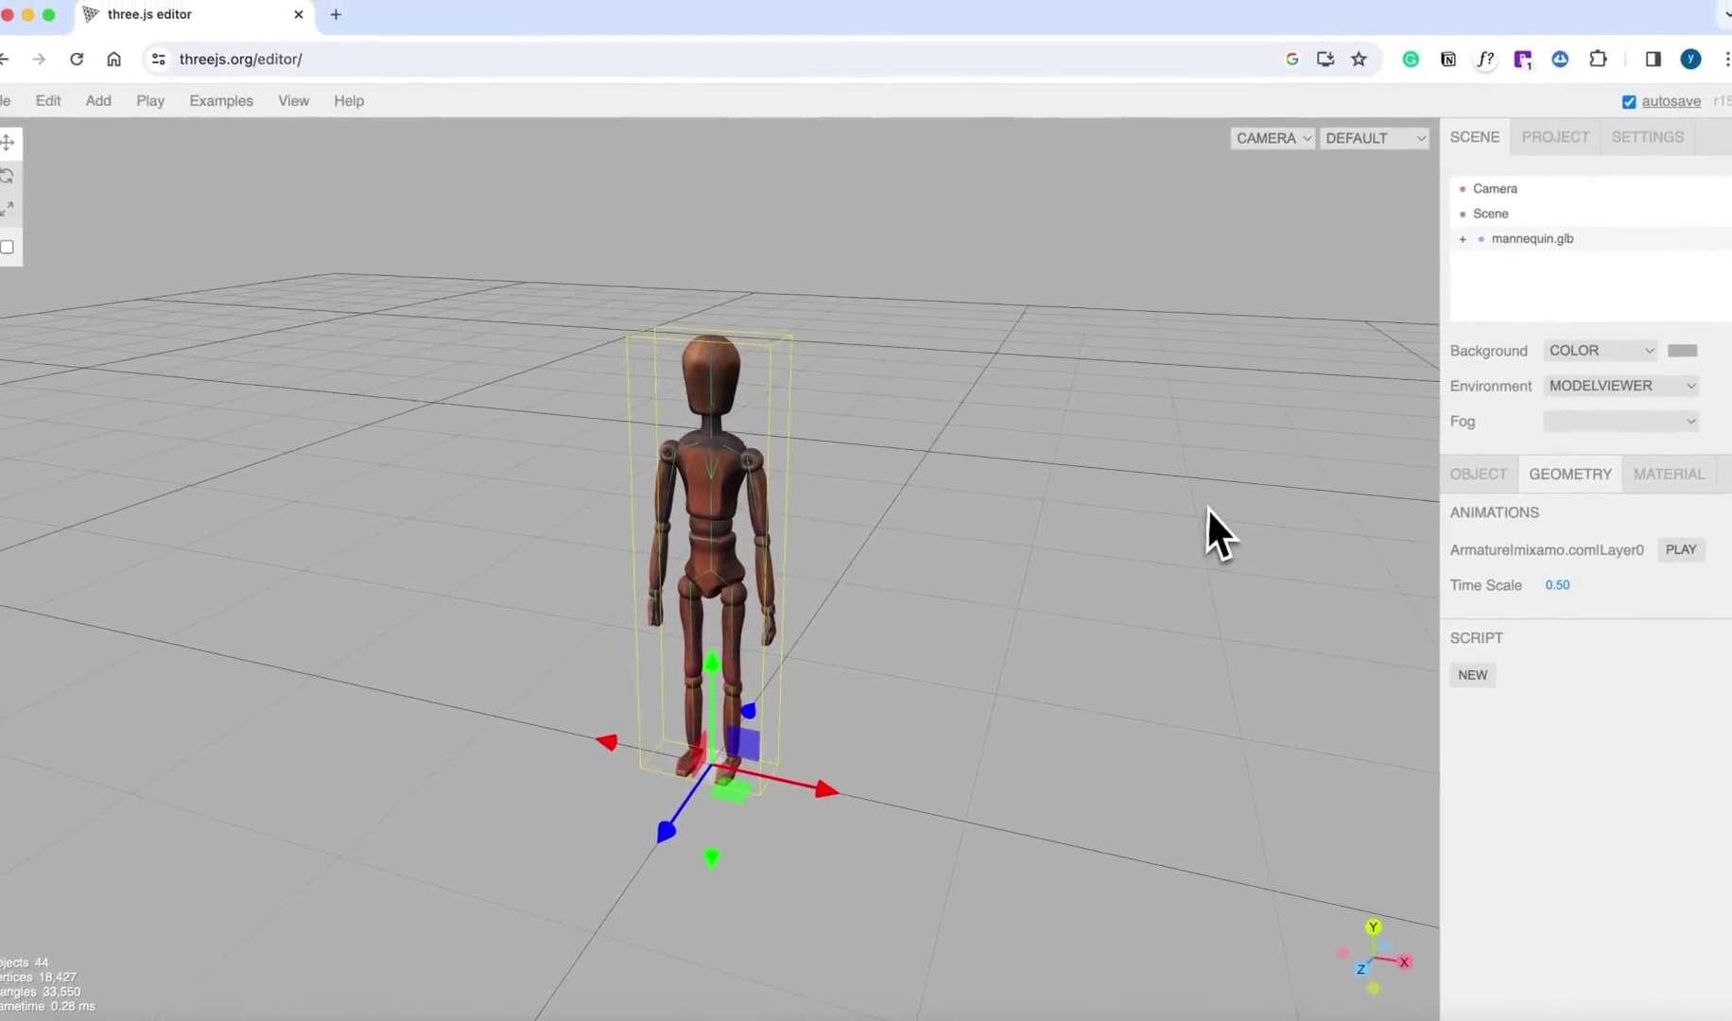
click(894, 606)
click(746, 421)
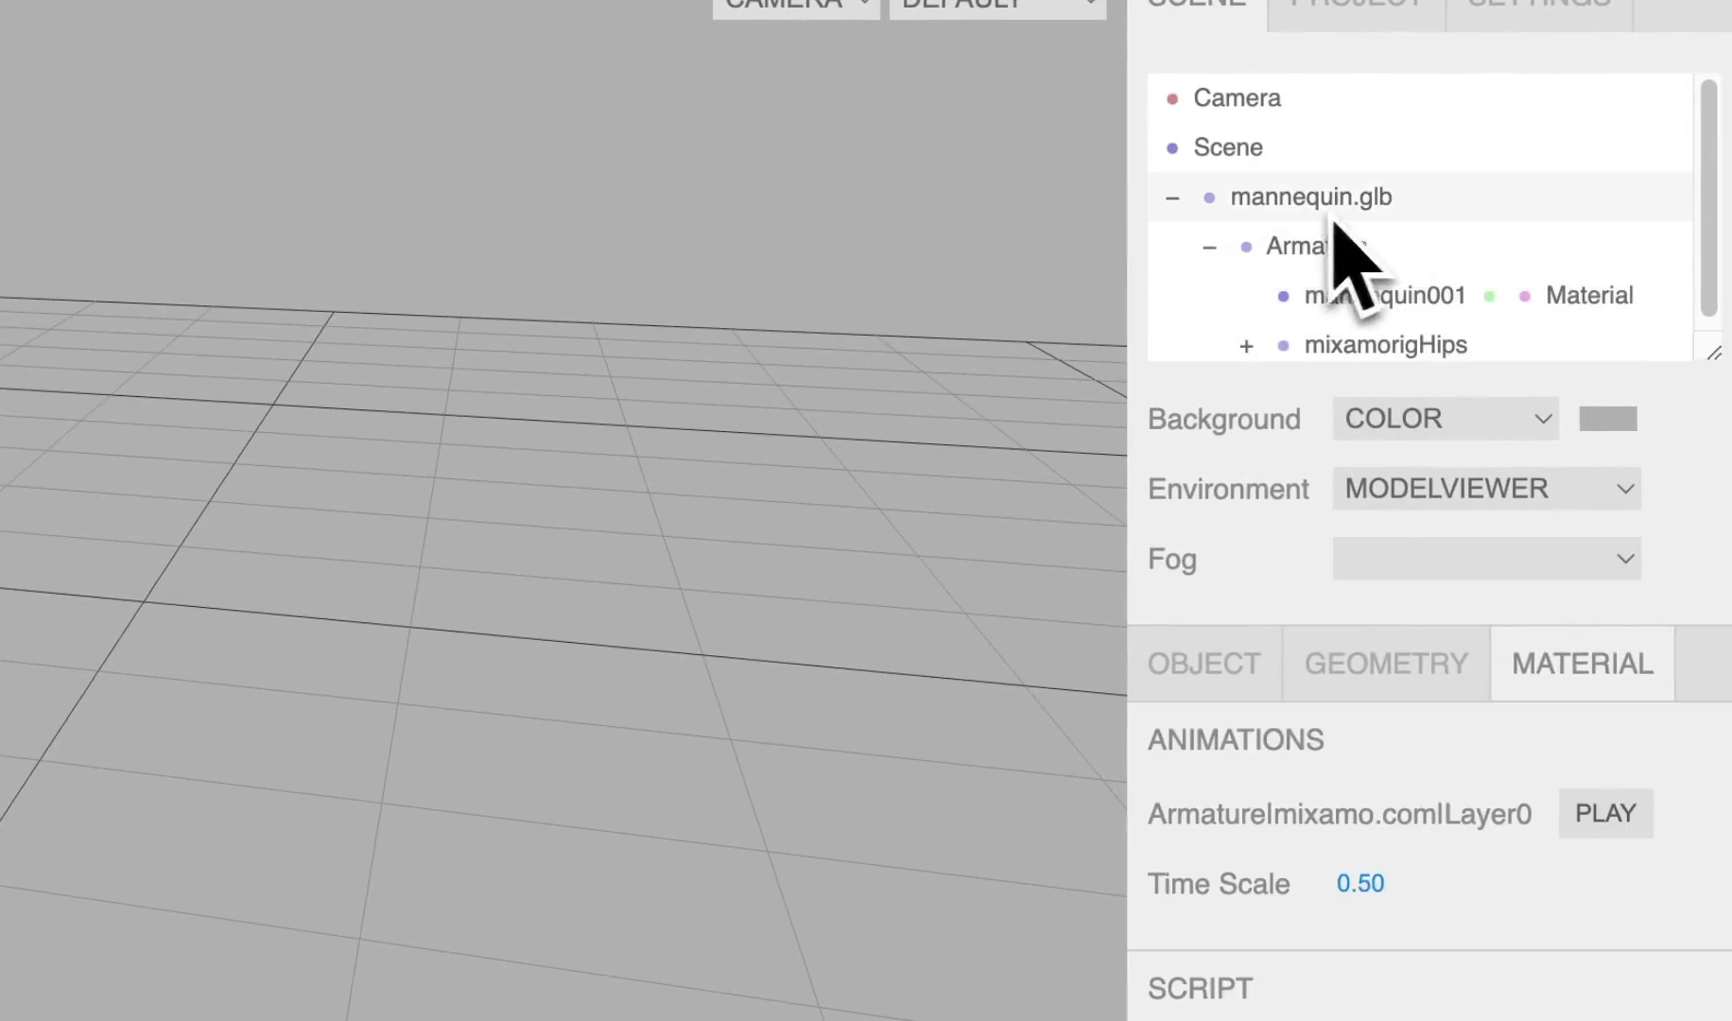
click(1456, 242)
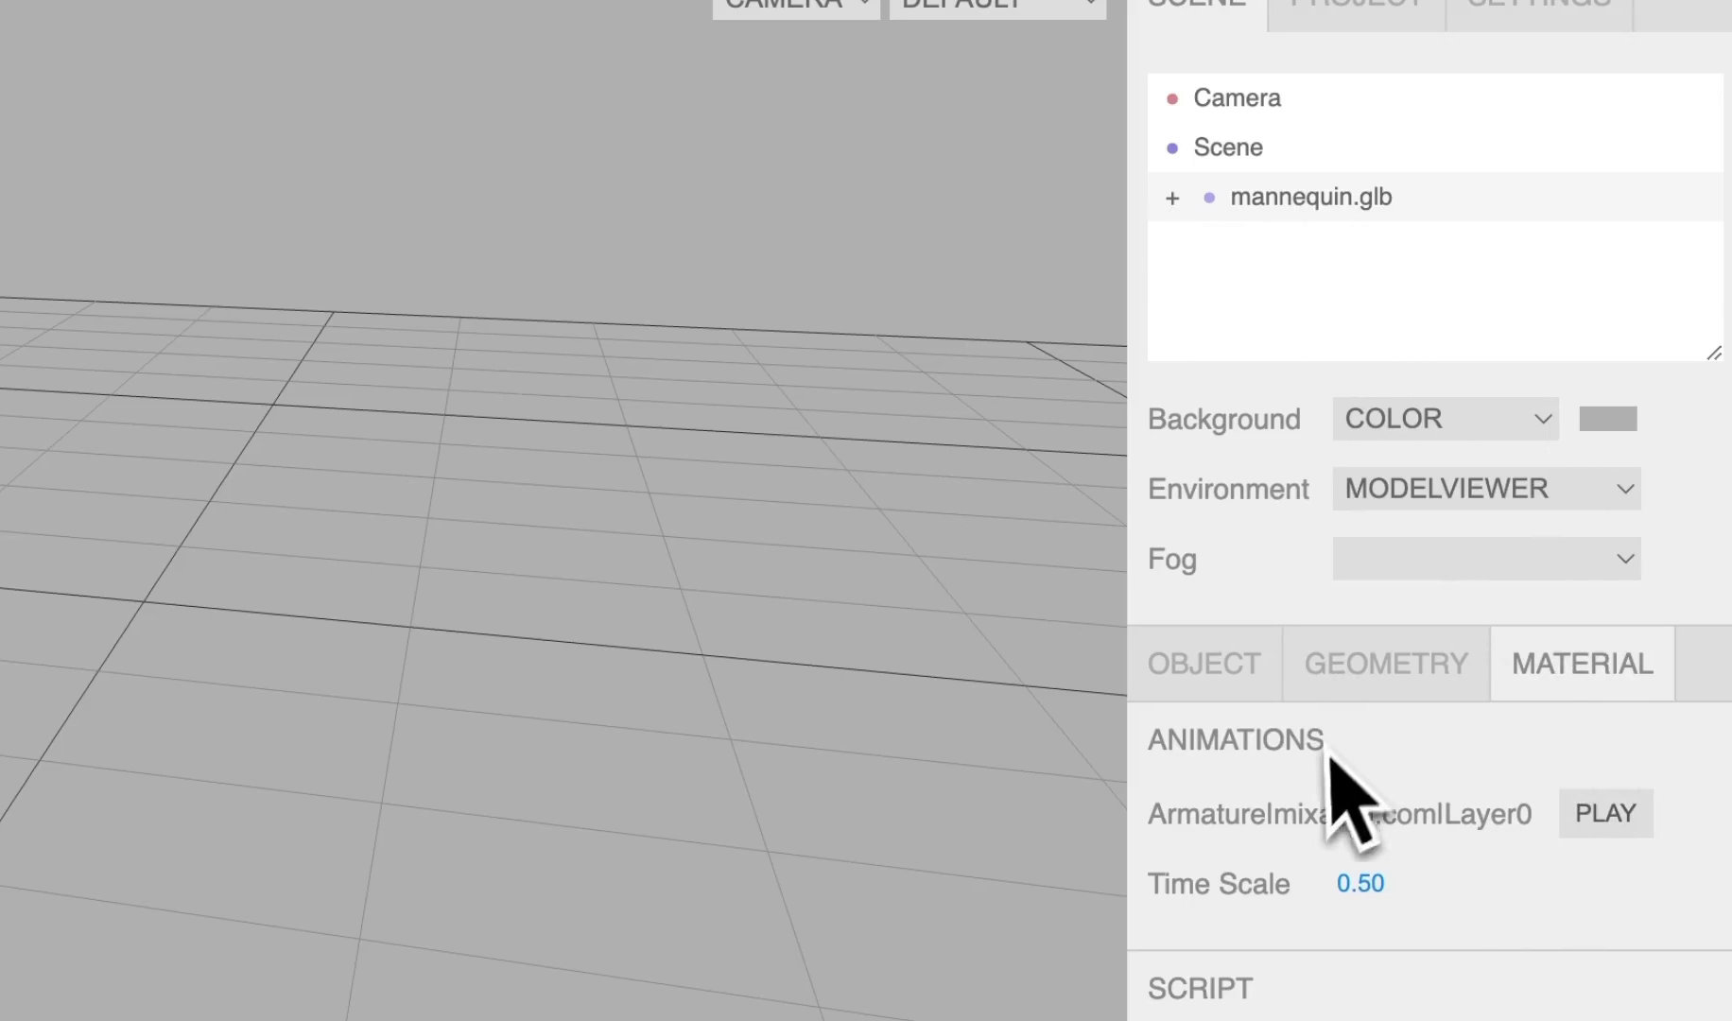
click(1607, 815)
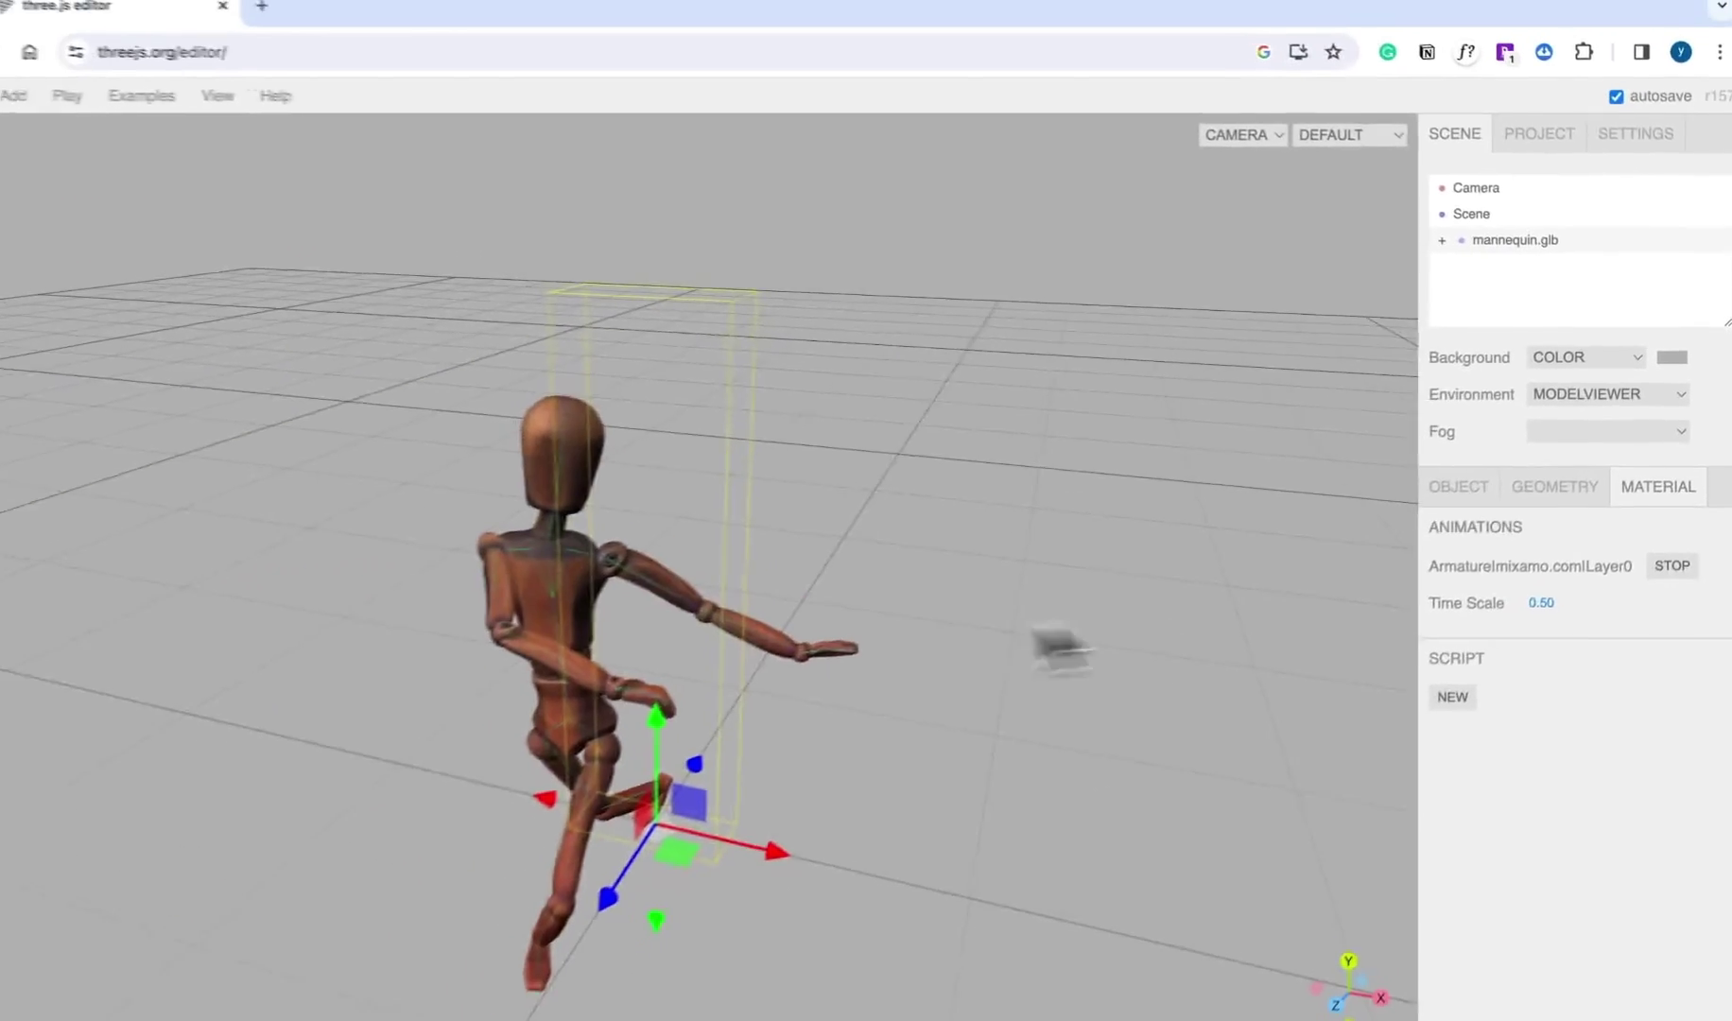
scroll(865, 617, down, 3)
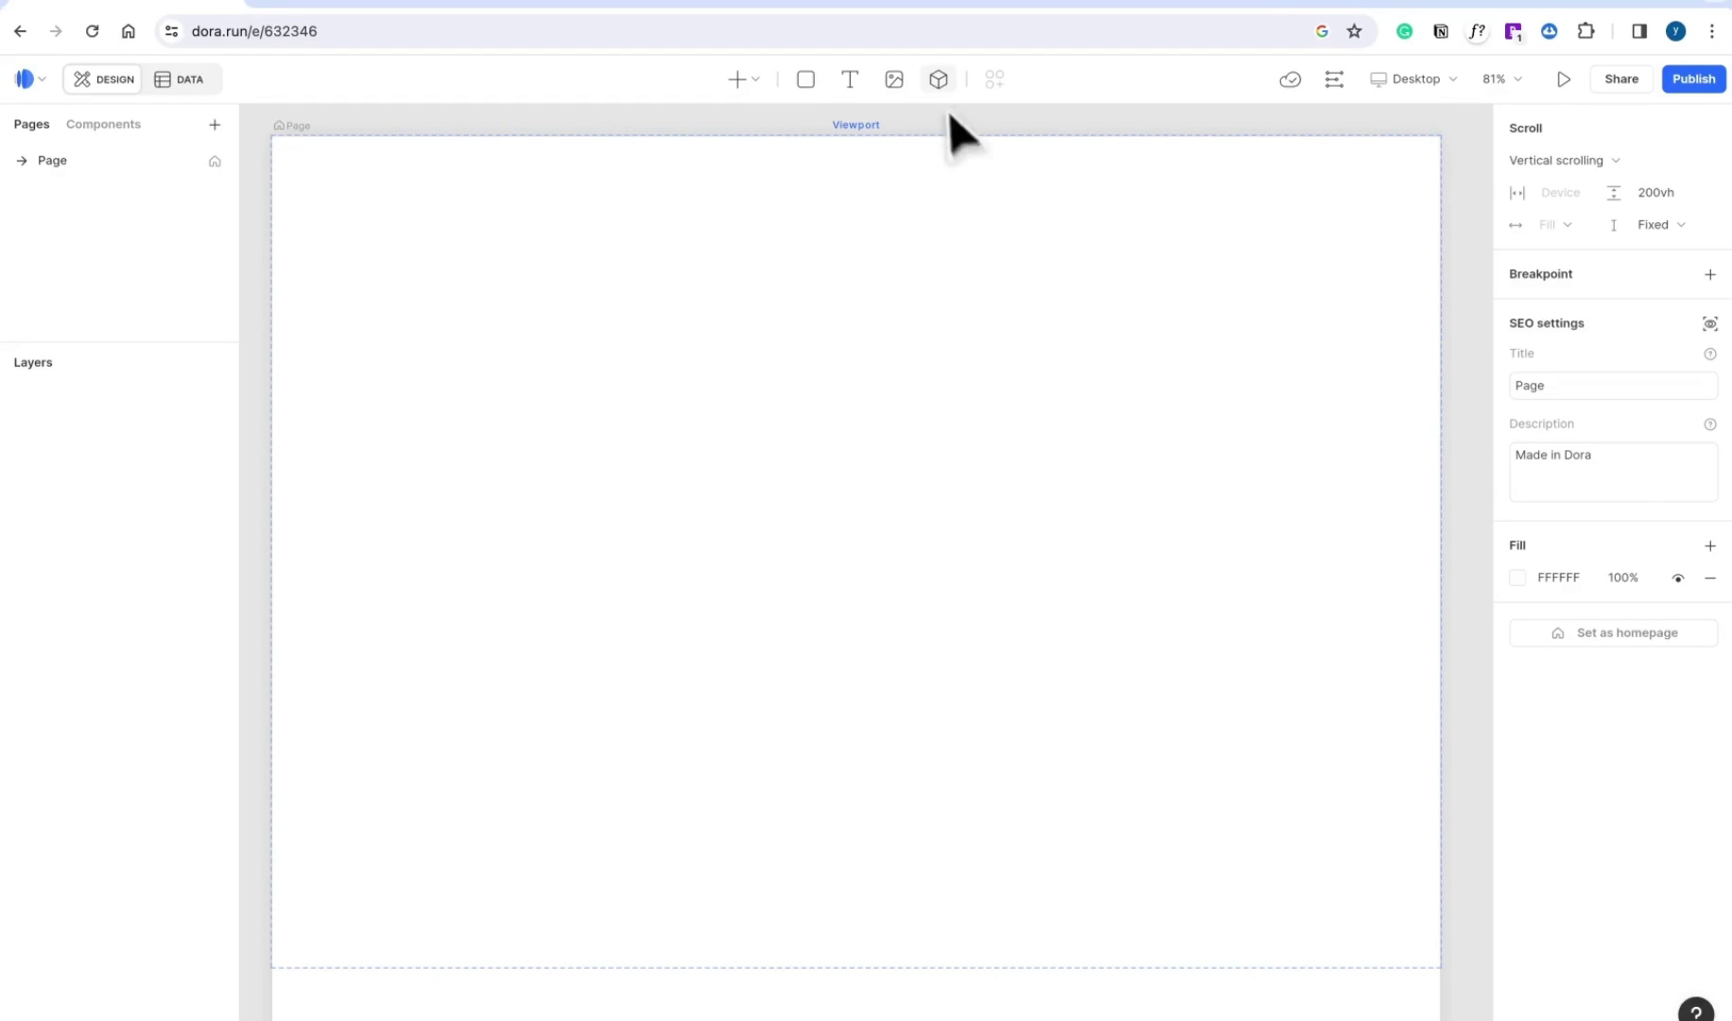
- Draw a 3D widget across the page centre and import mannequin.glb into it
click(928, 68)
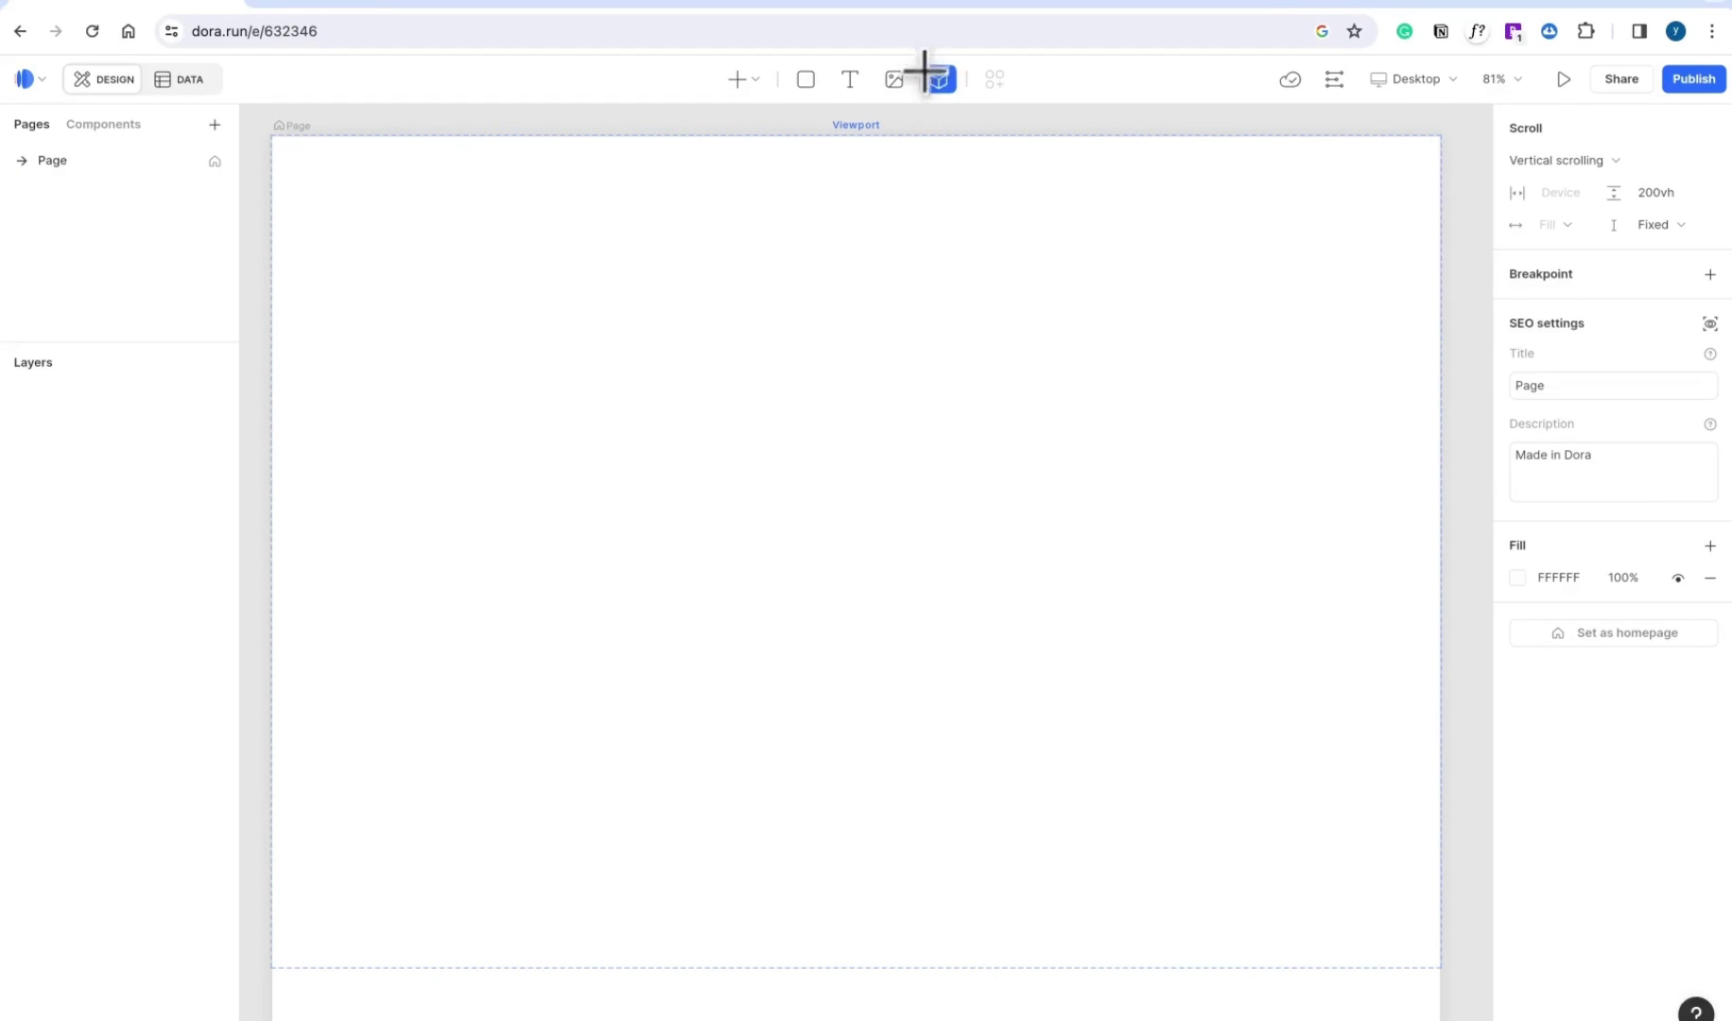
drag(496, 301, 1246, 769)
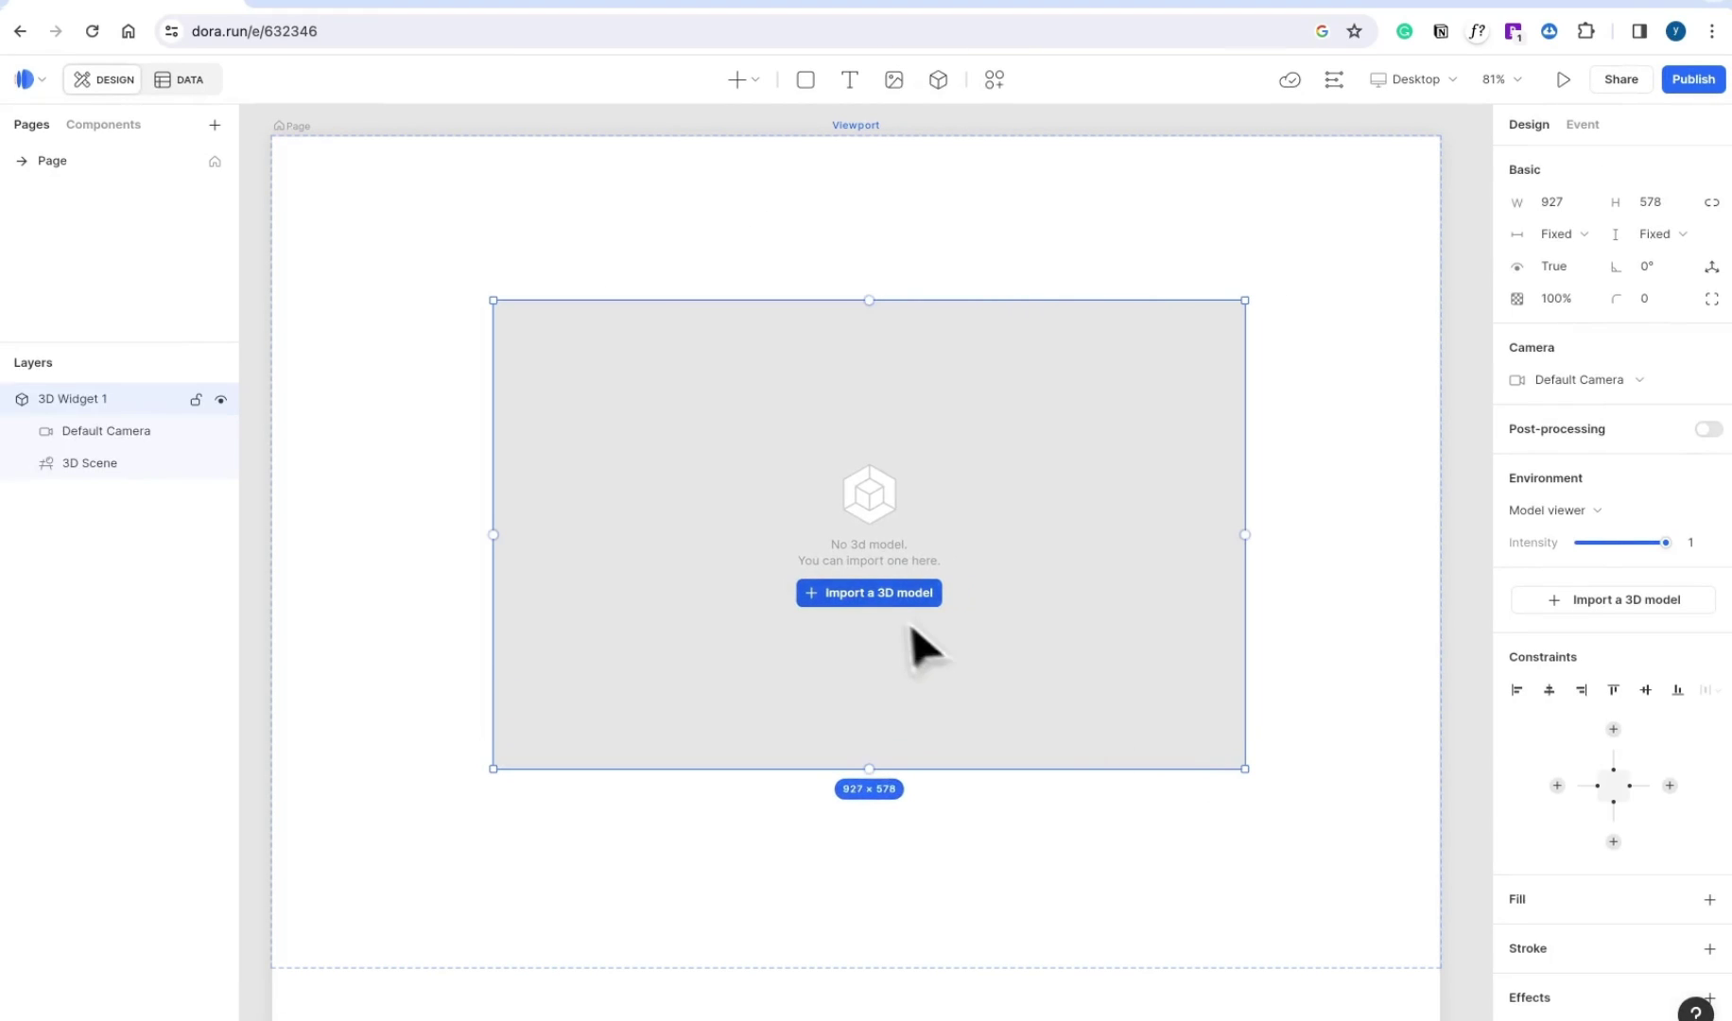
click(871, 592)
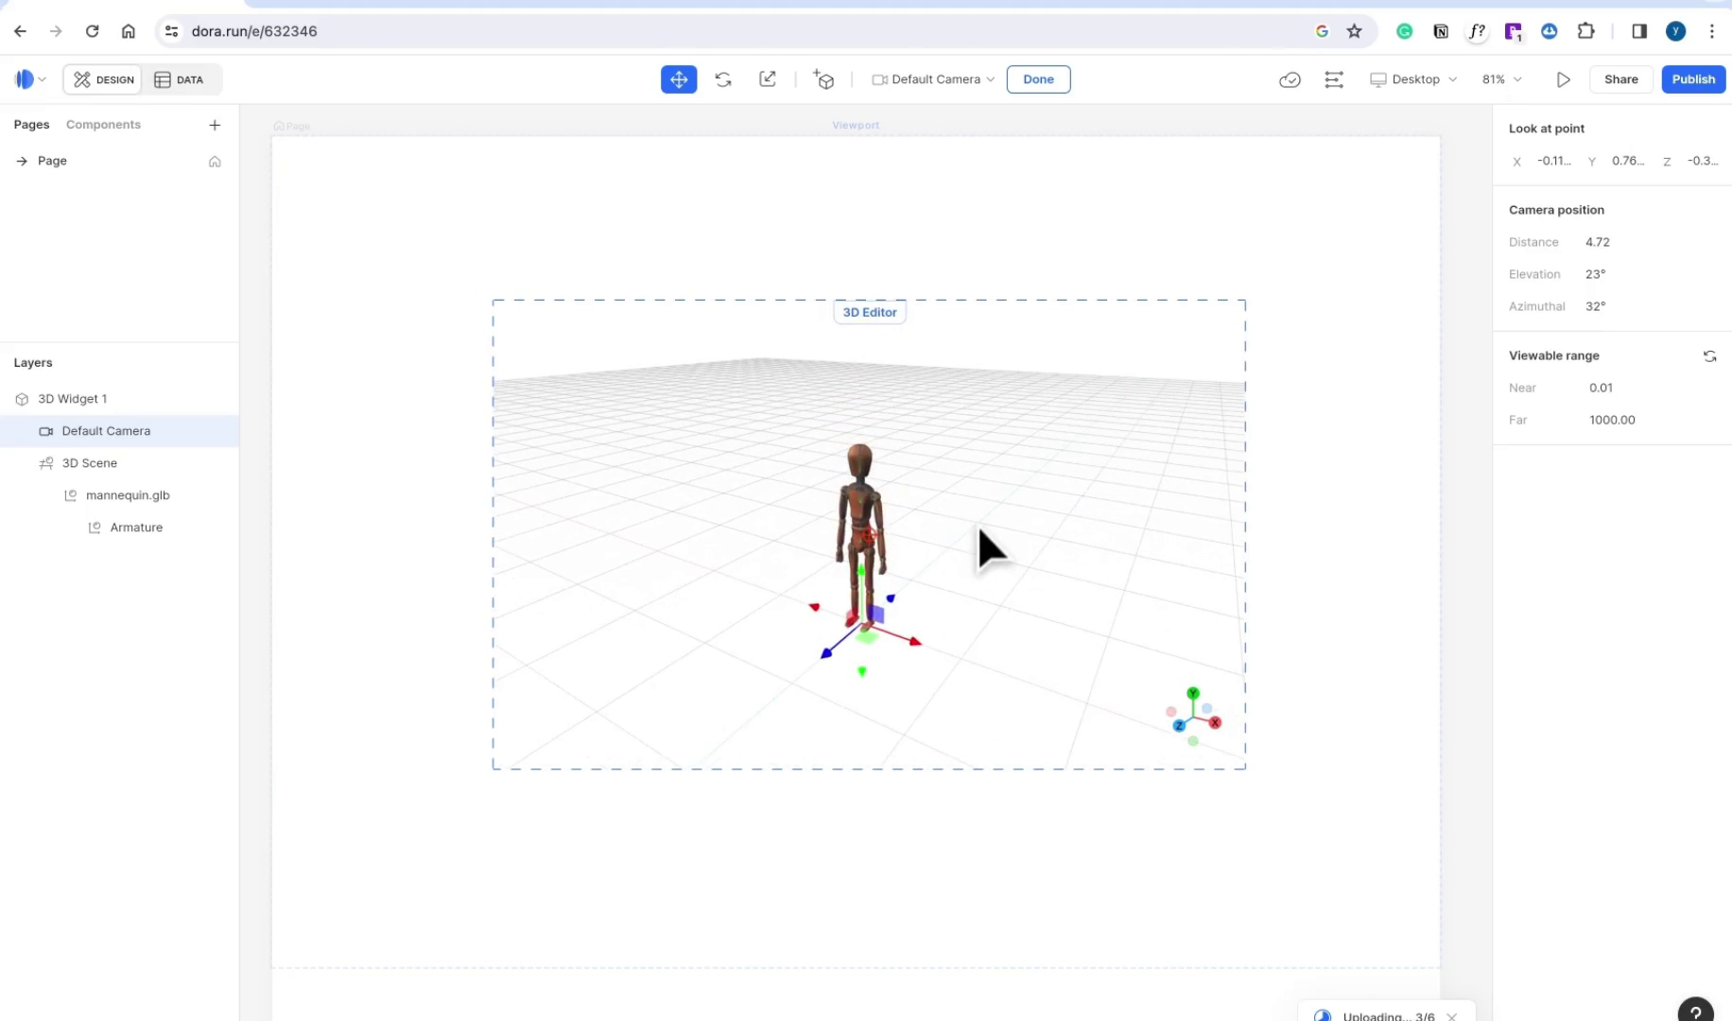
scroll(977, 525, up, 3)
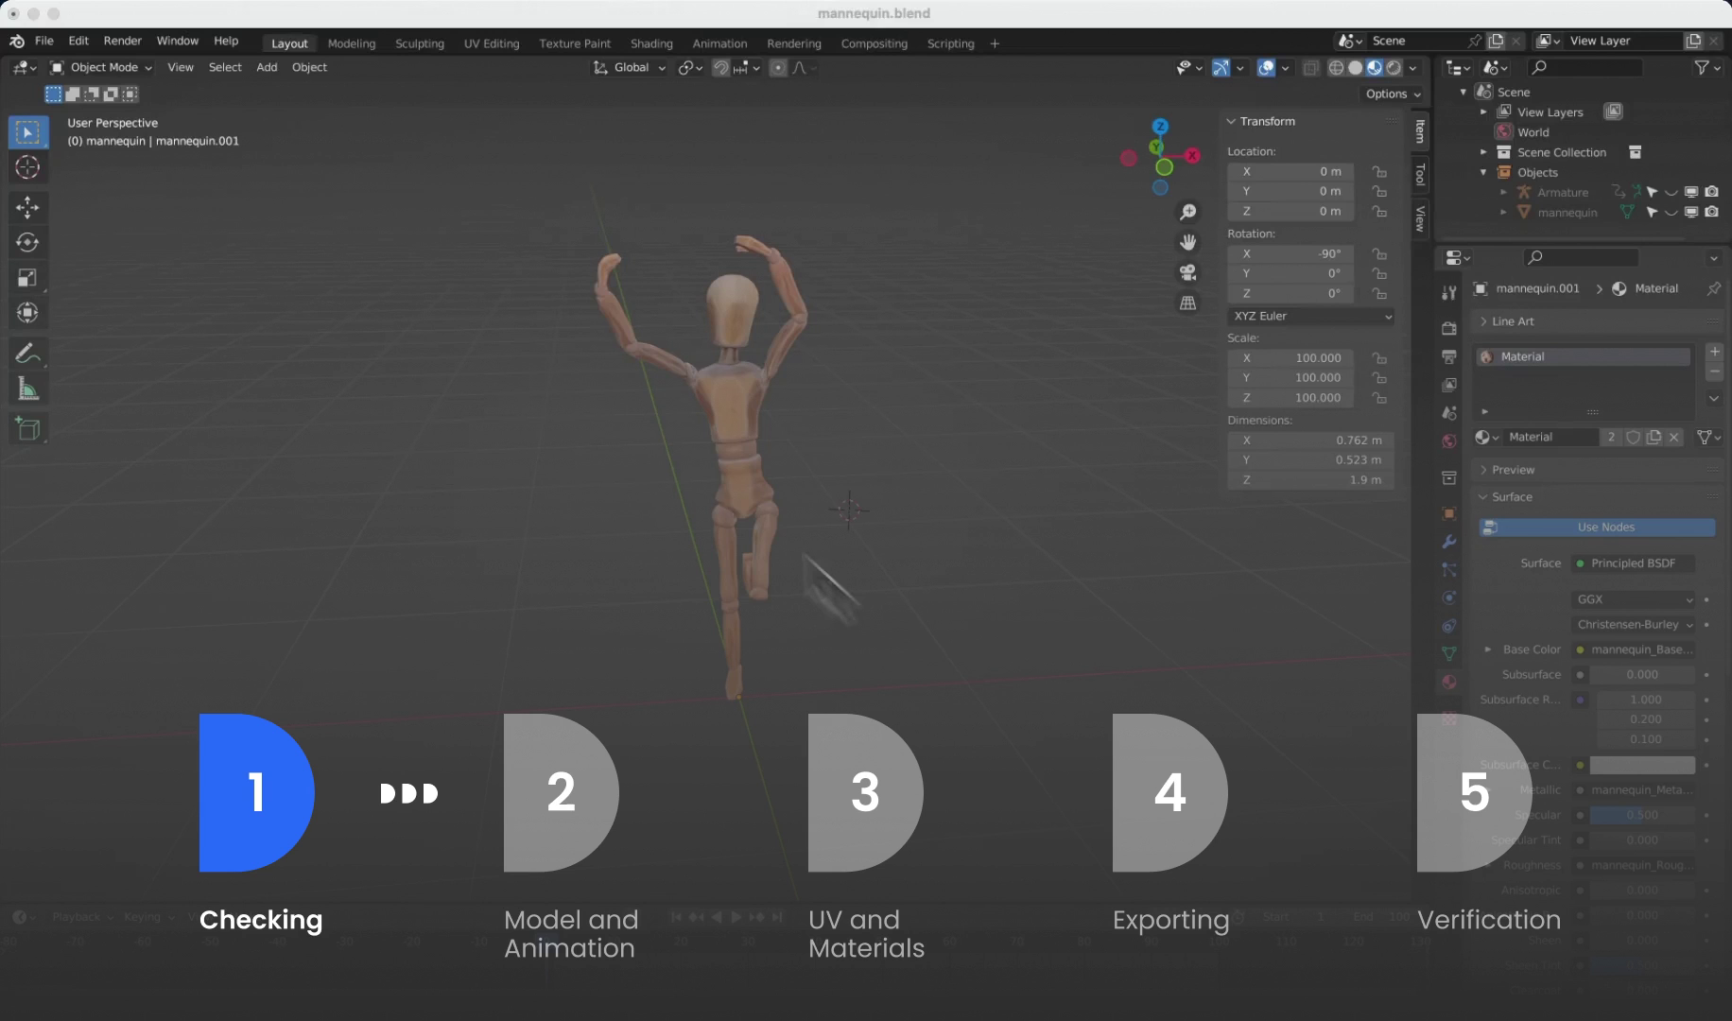
click(78, 40)
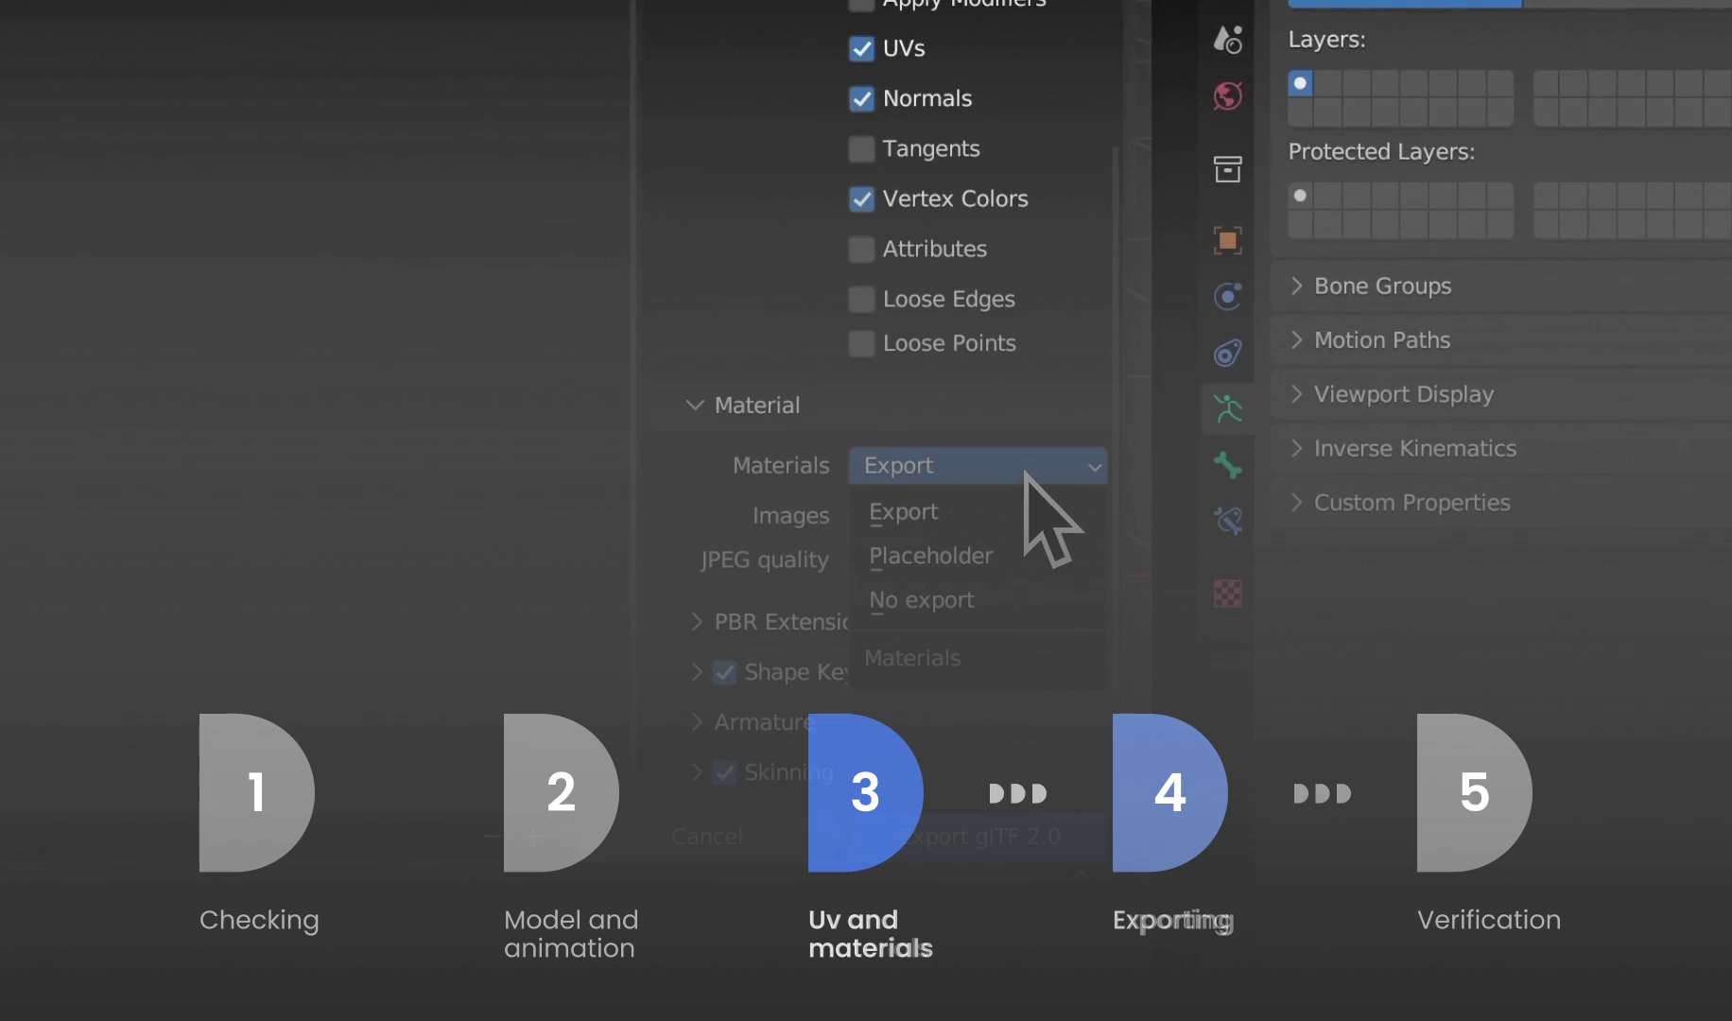
click(1024, 472)
scroll(801, 407, down, 4)
click(948, 571)
scroll(956, 553, down, 1)
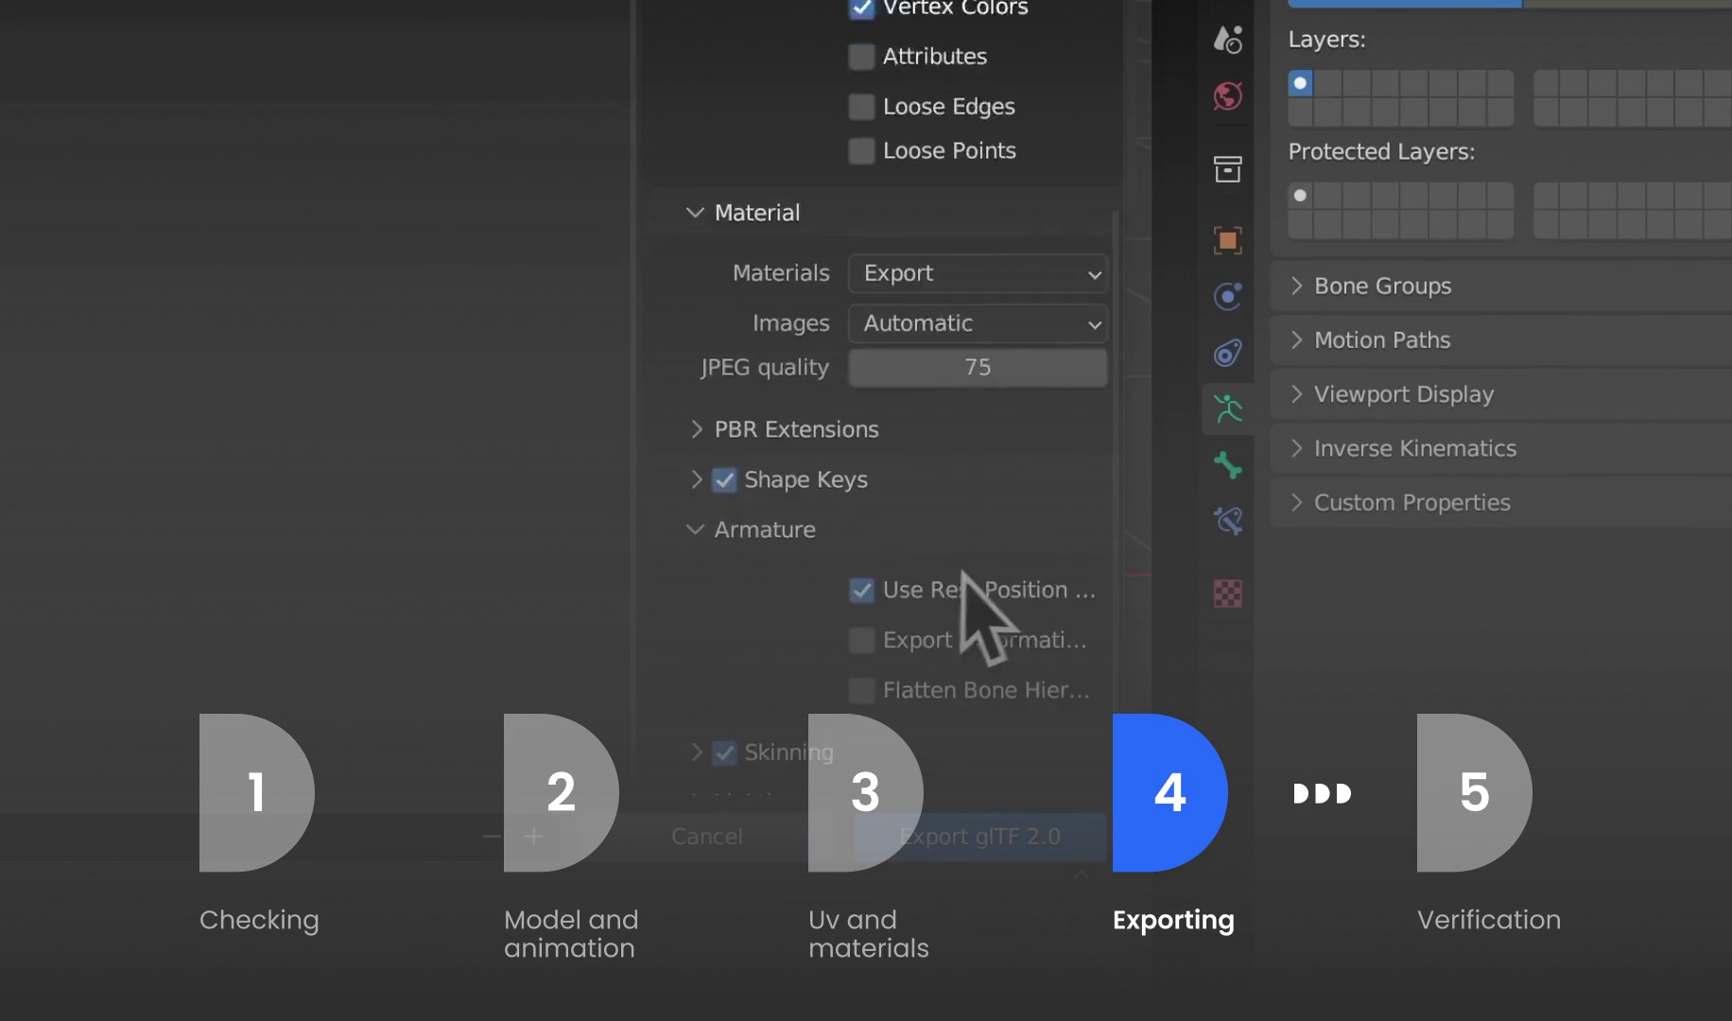